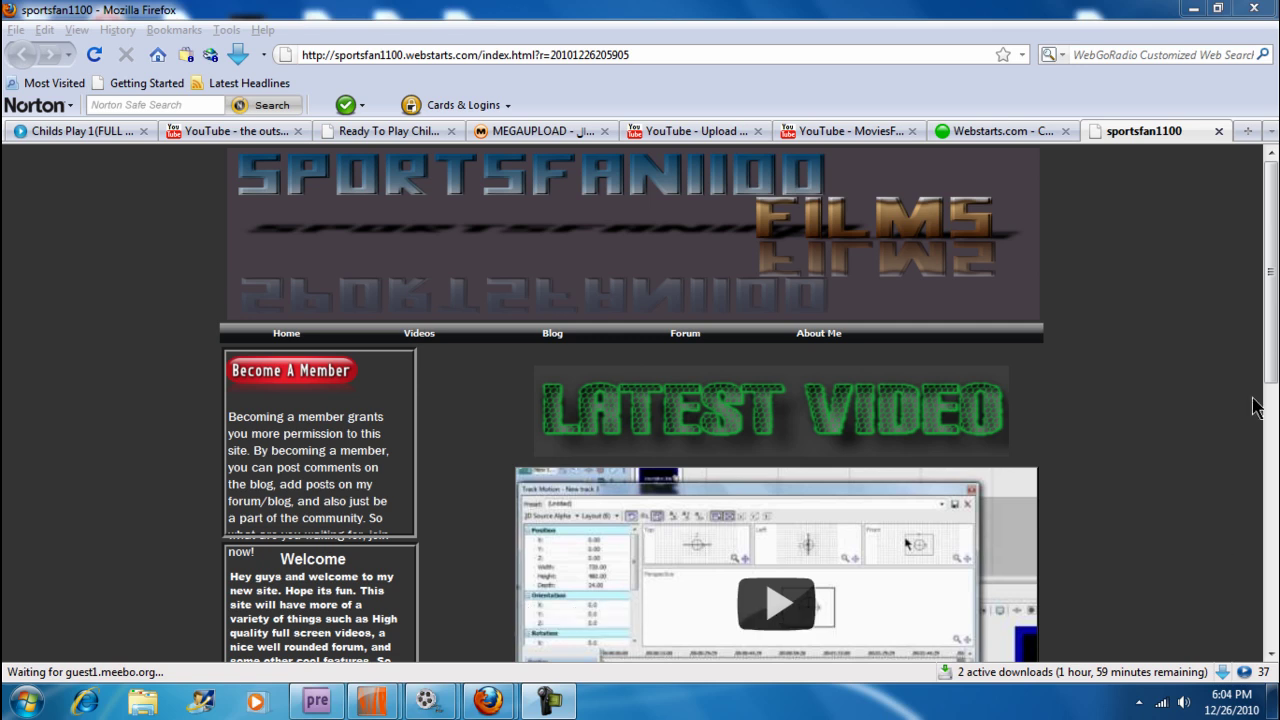
Step: Scroll through the sportsfan1100 Blog posts, then go on to the Forum page
click(1275, 316)
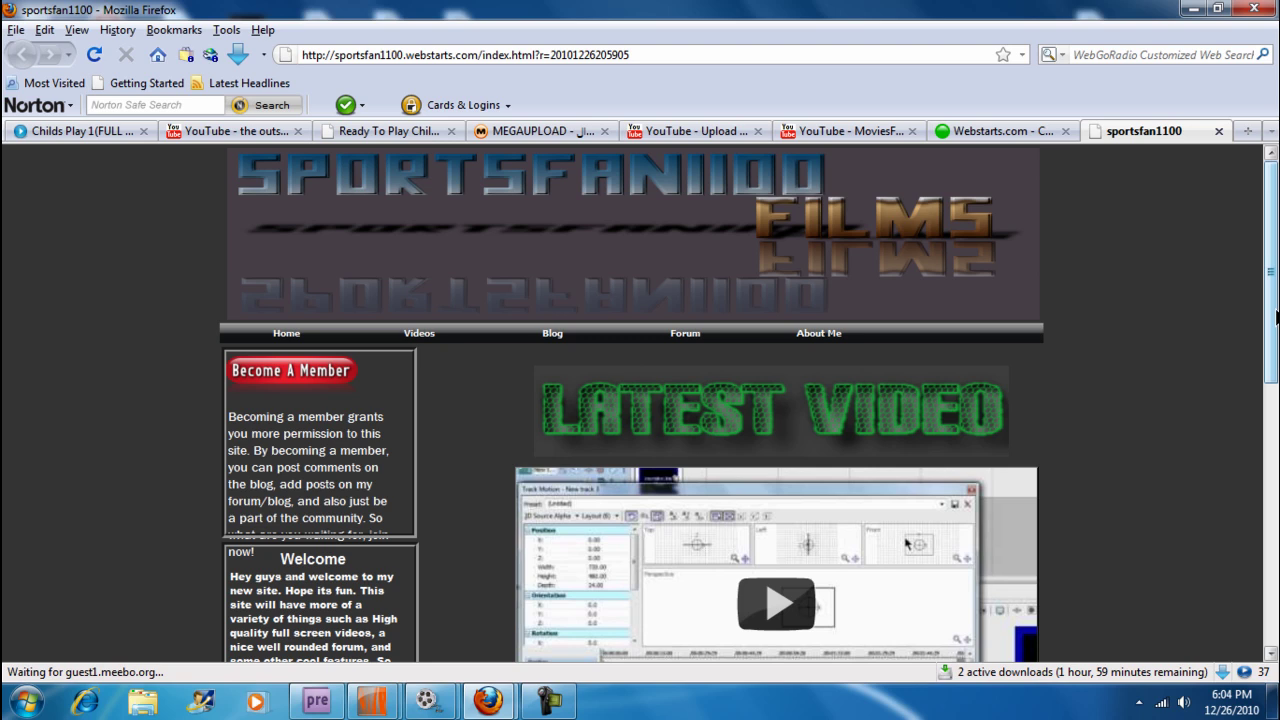
drag(1275, 316, 1234, 294)
click(555, 336)
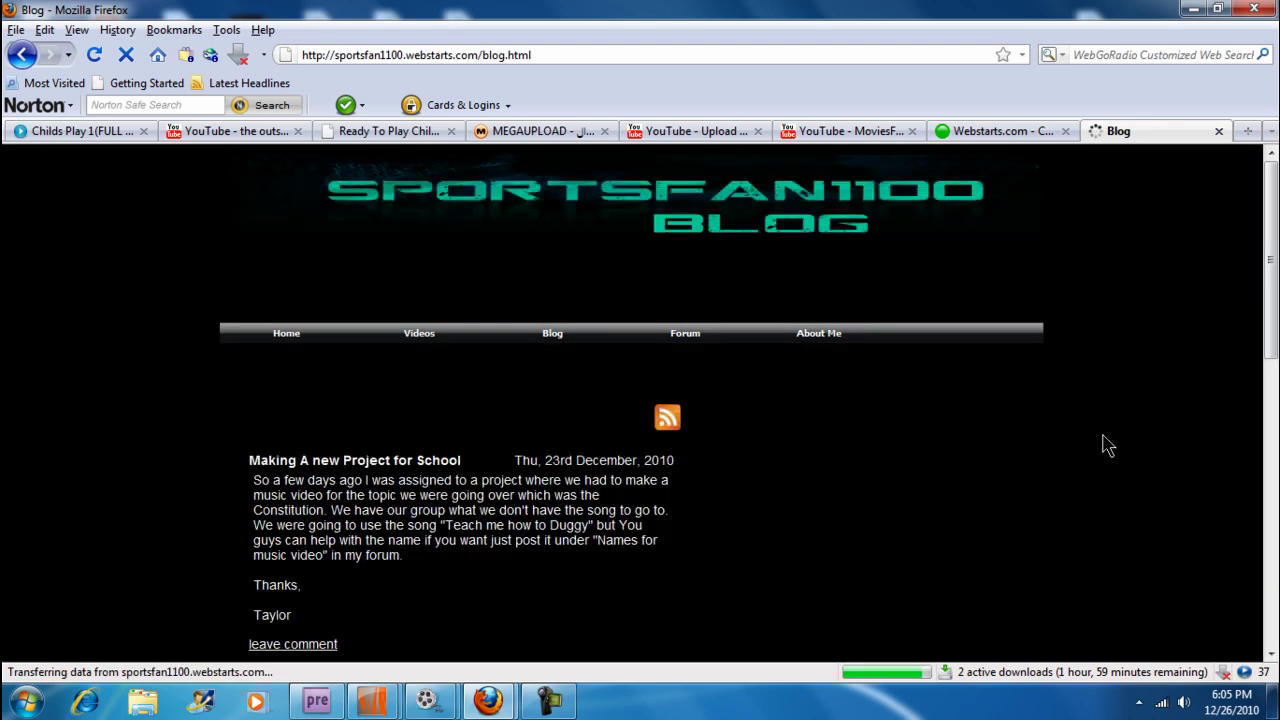
scroll(1112, 438, down, 5)
scroll(1114, 438, up, 5)
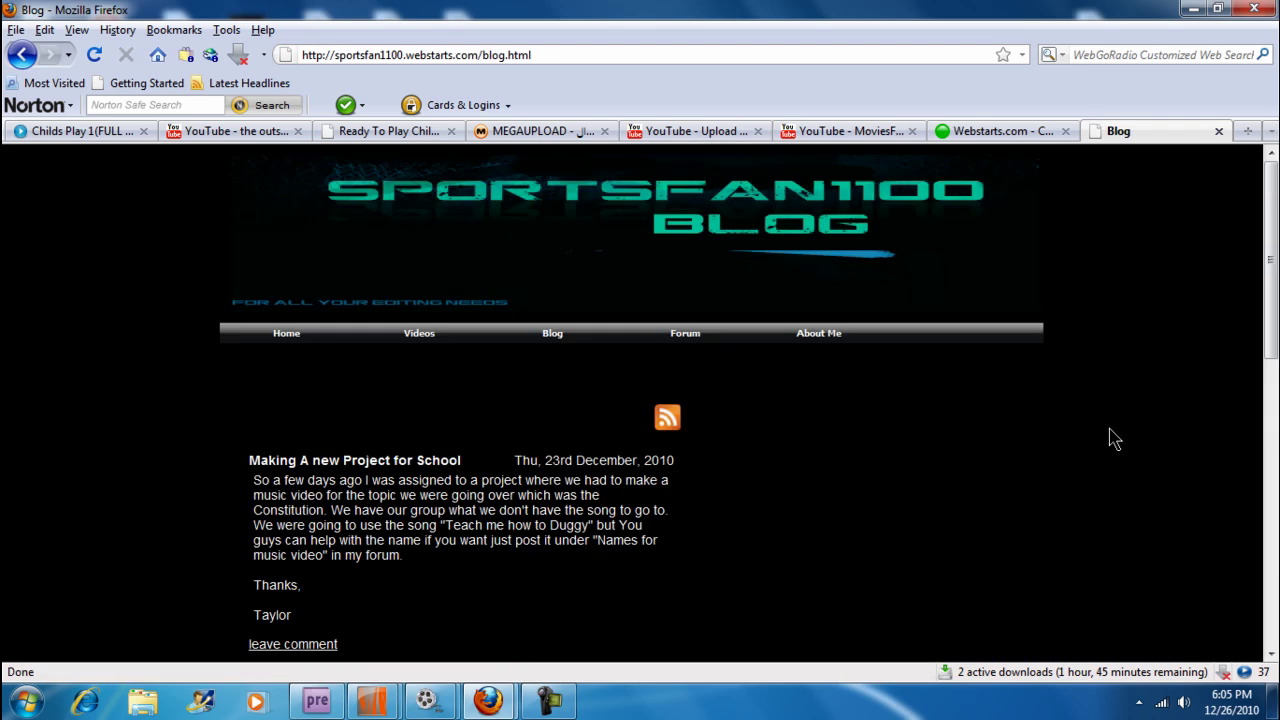
scroll(1114, 440, down, 12)
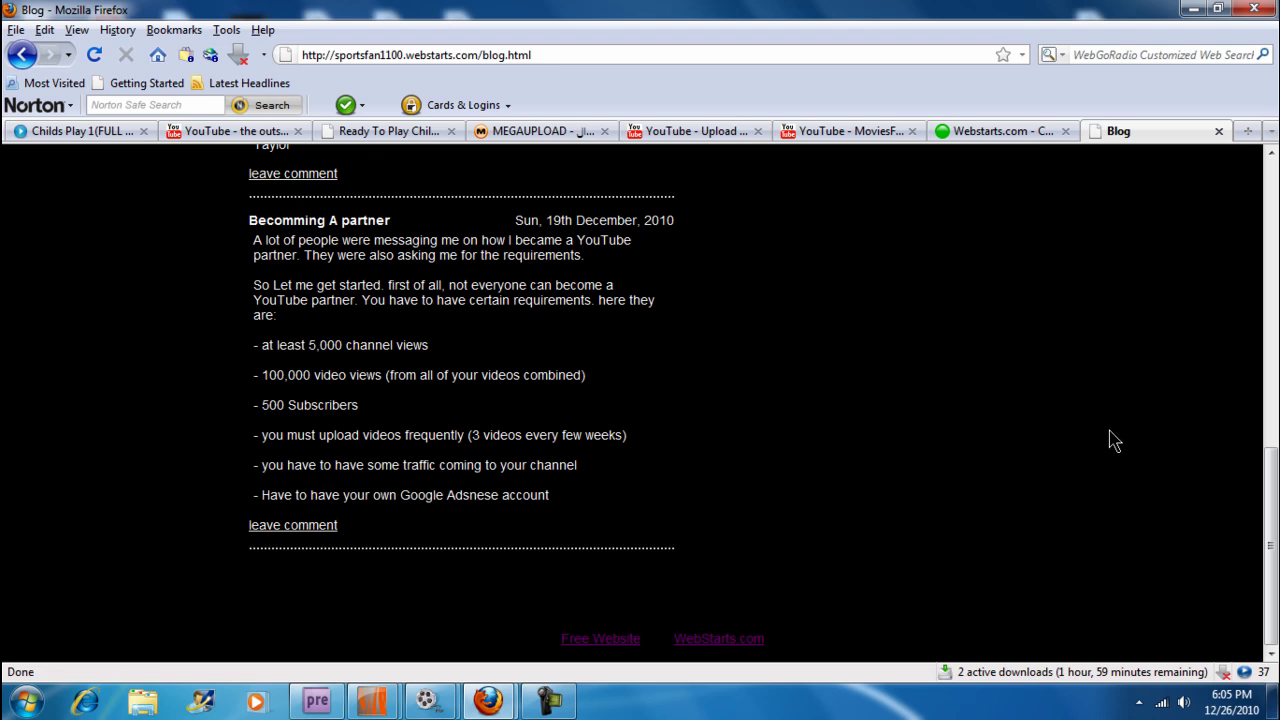
scroll(1112, 440, up, 12)
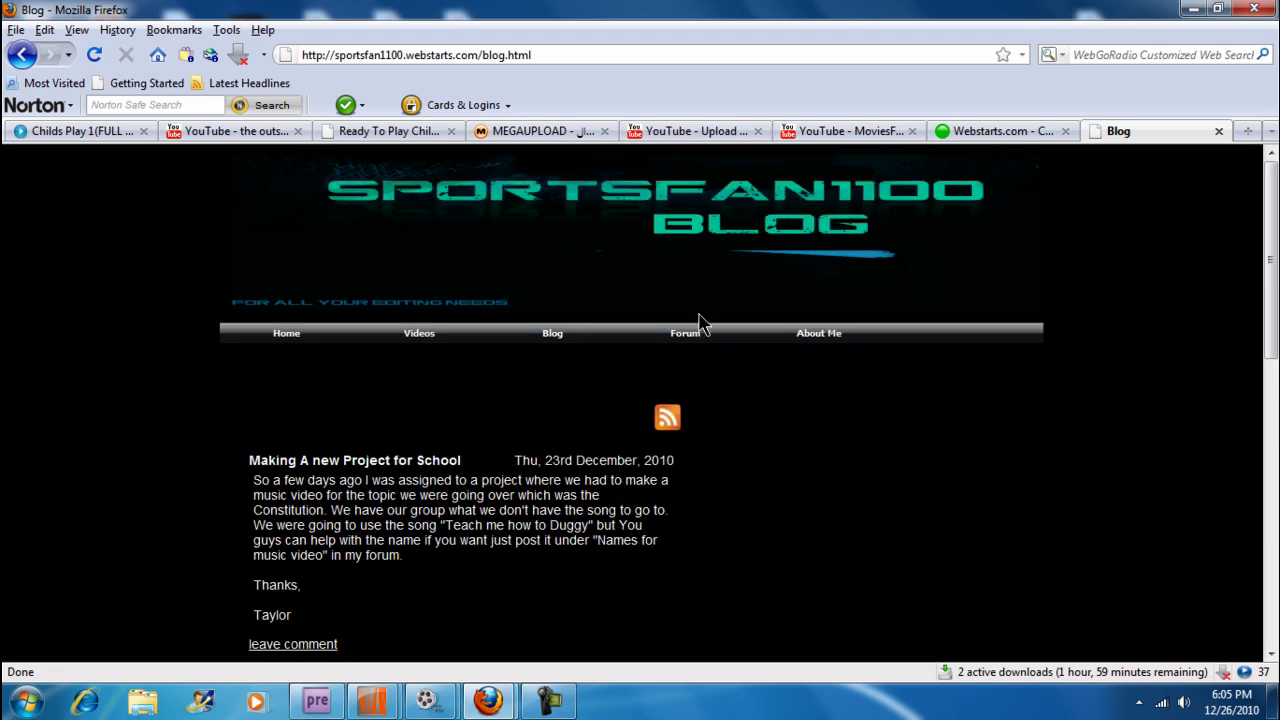
click(703, 337)
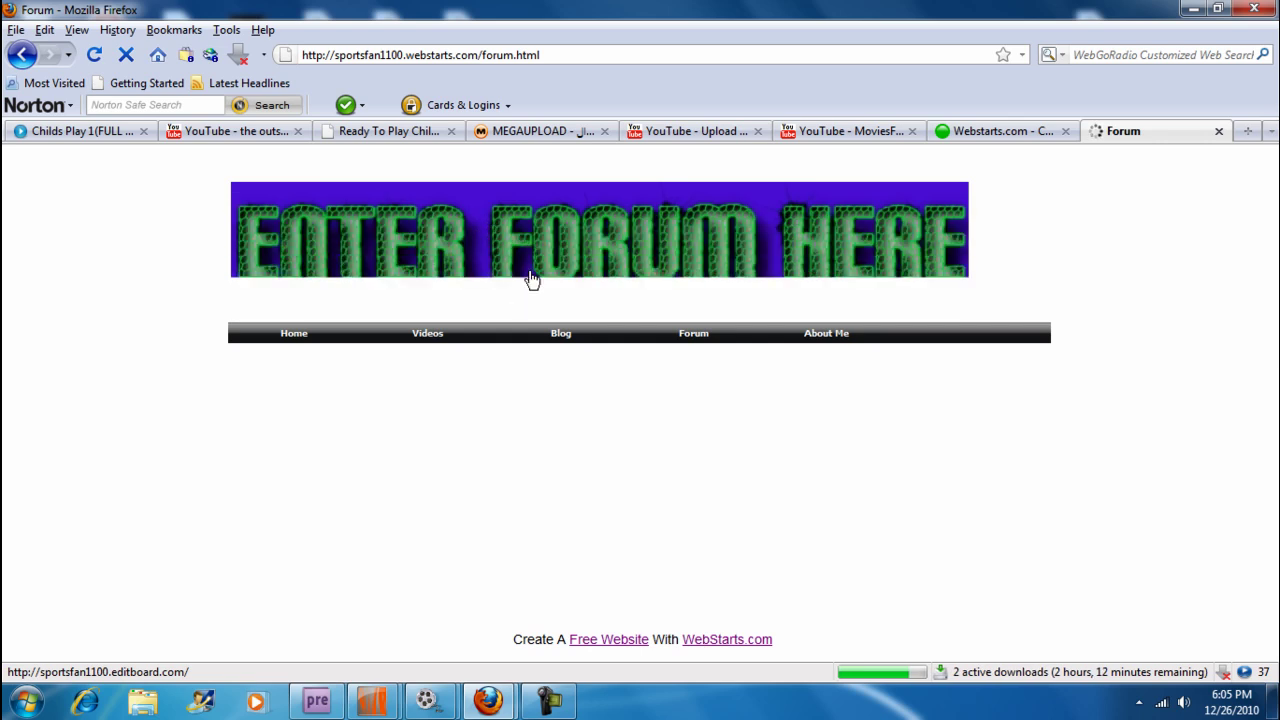
Step: Enter the external forum board through the ENTER FORUM HERE banner, look it over, and go back
click(558, 257)
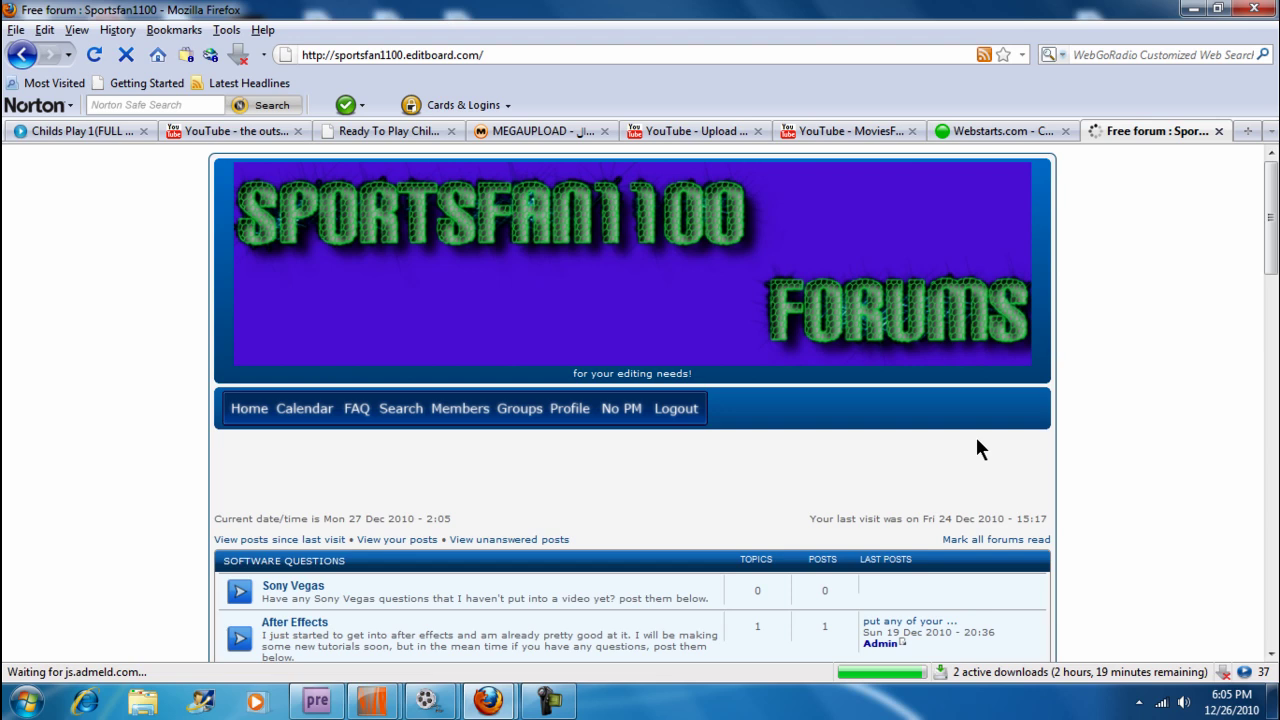
scroll(785, 486, down, 5)
scroll(782, 473, up, 2)
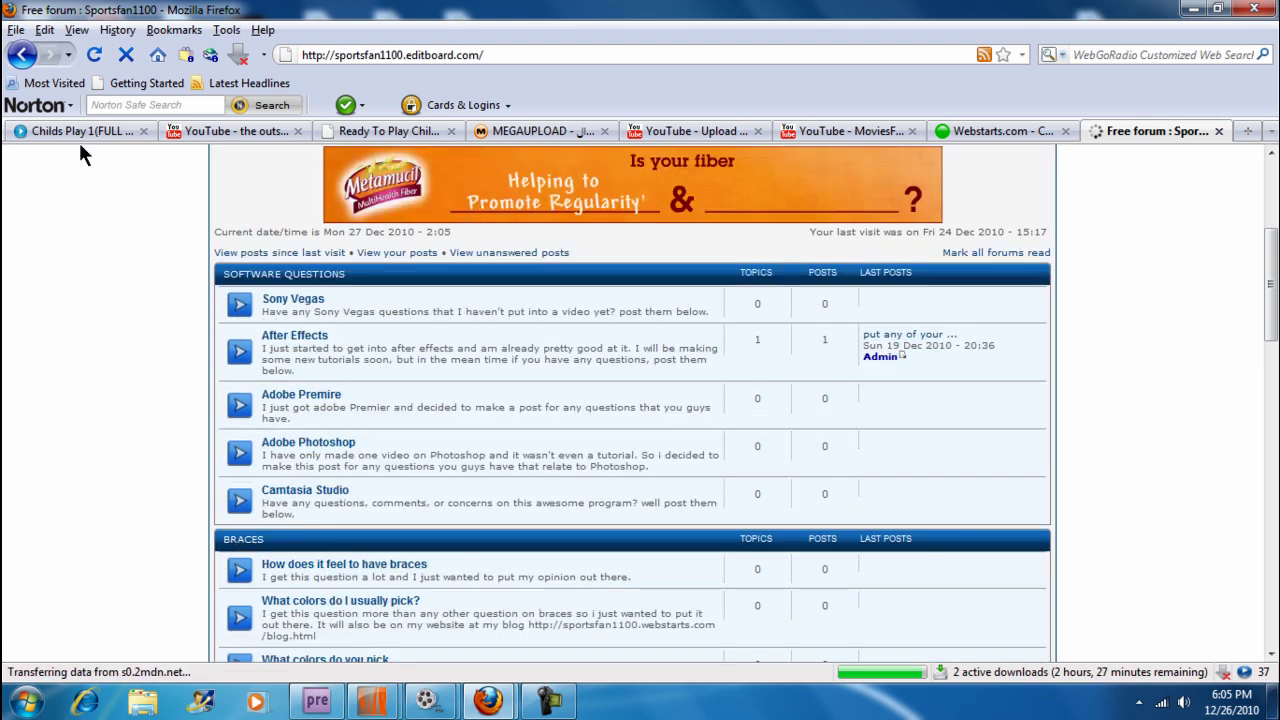
click(22, 54)
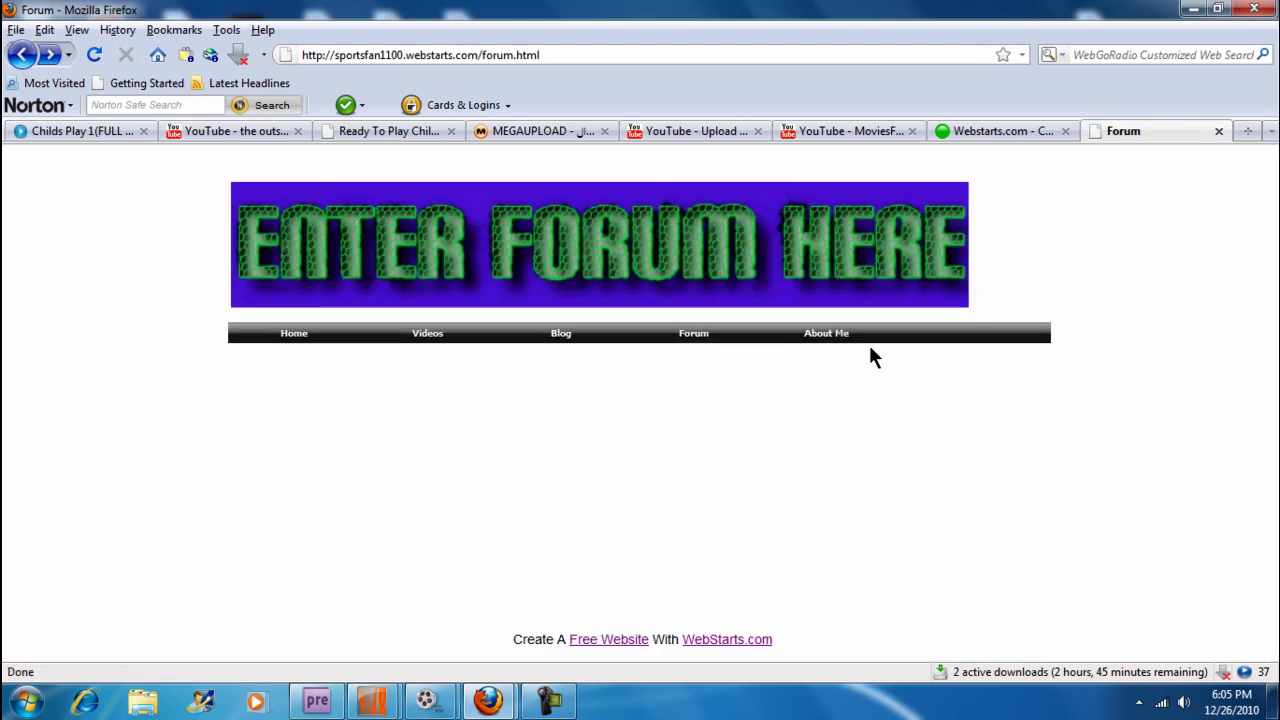
Step: Scroll through the Videos page's Sony Vegas tutorials, then return to the homepage
click(437, 346)
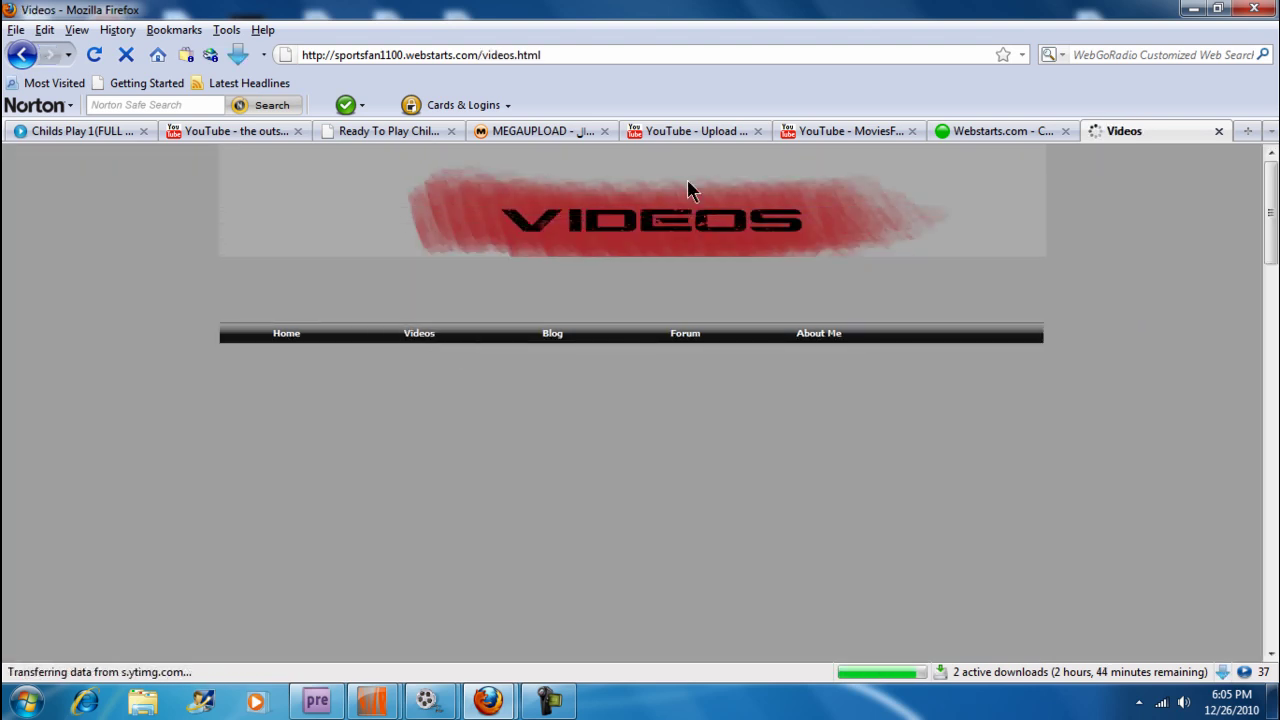
scroll(1144, 405, down, 15)
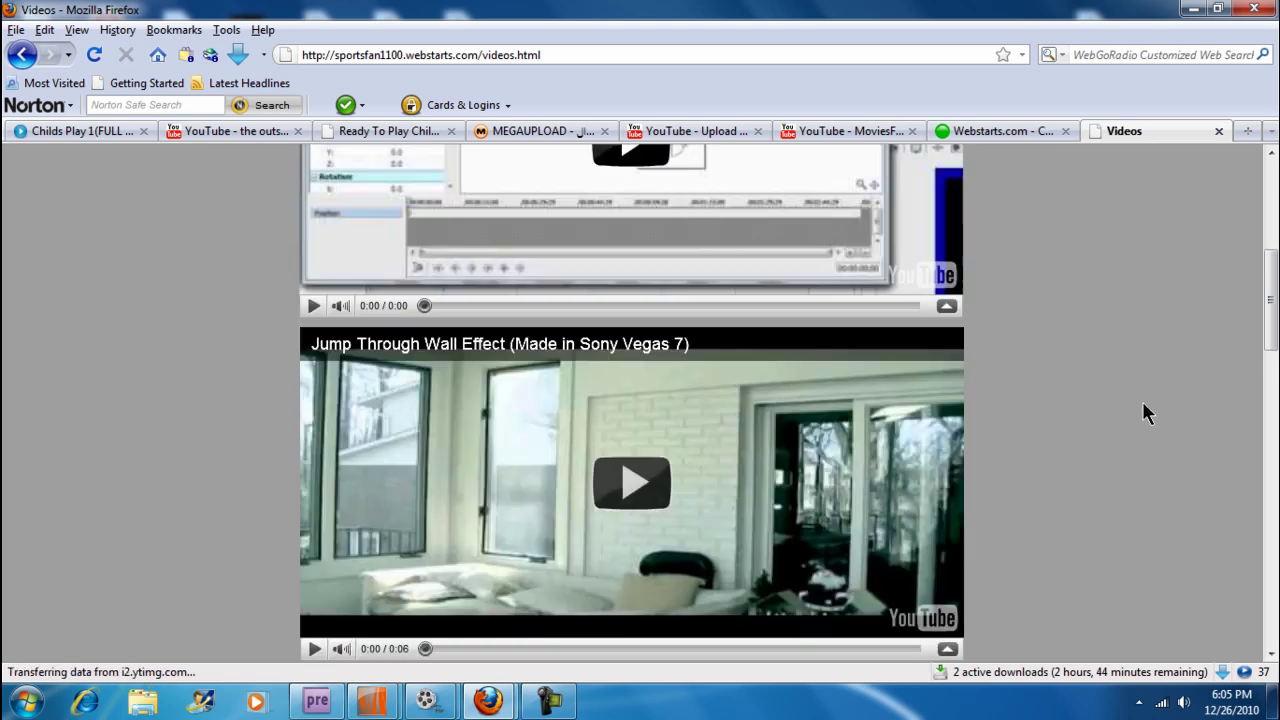
scroll(1147, 425, down, 5)
scroll(1162, 421, up, 15)
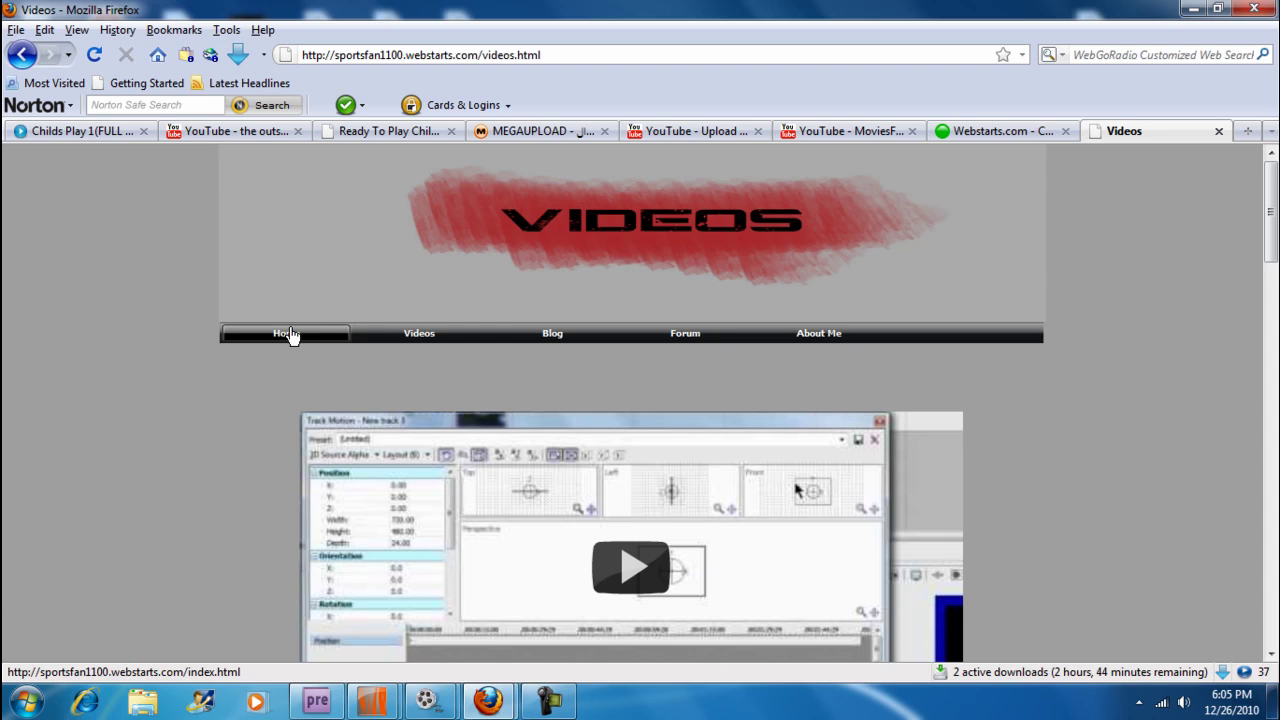
click(288, 335)
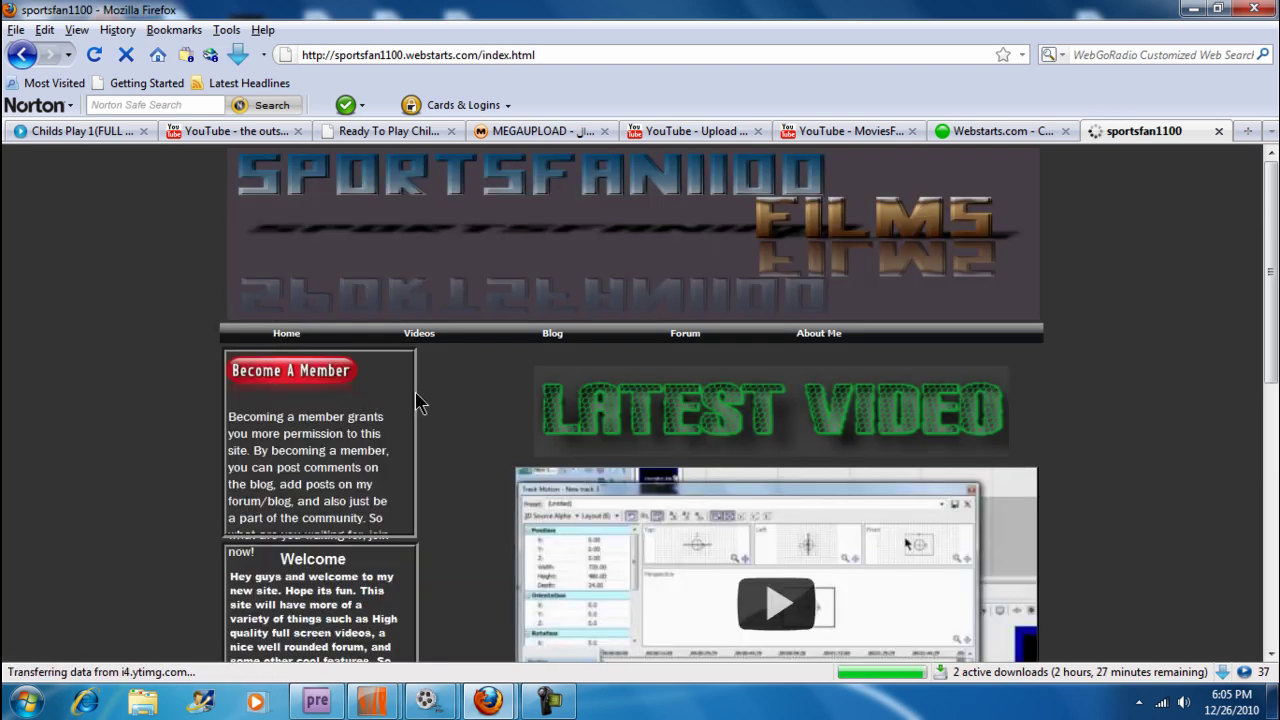
drag(1250, 256, 1197, 395)
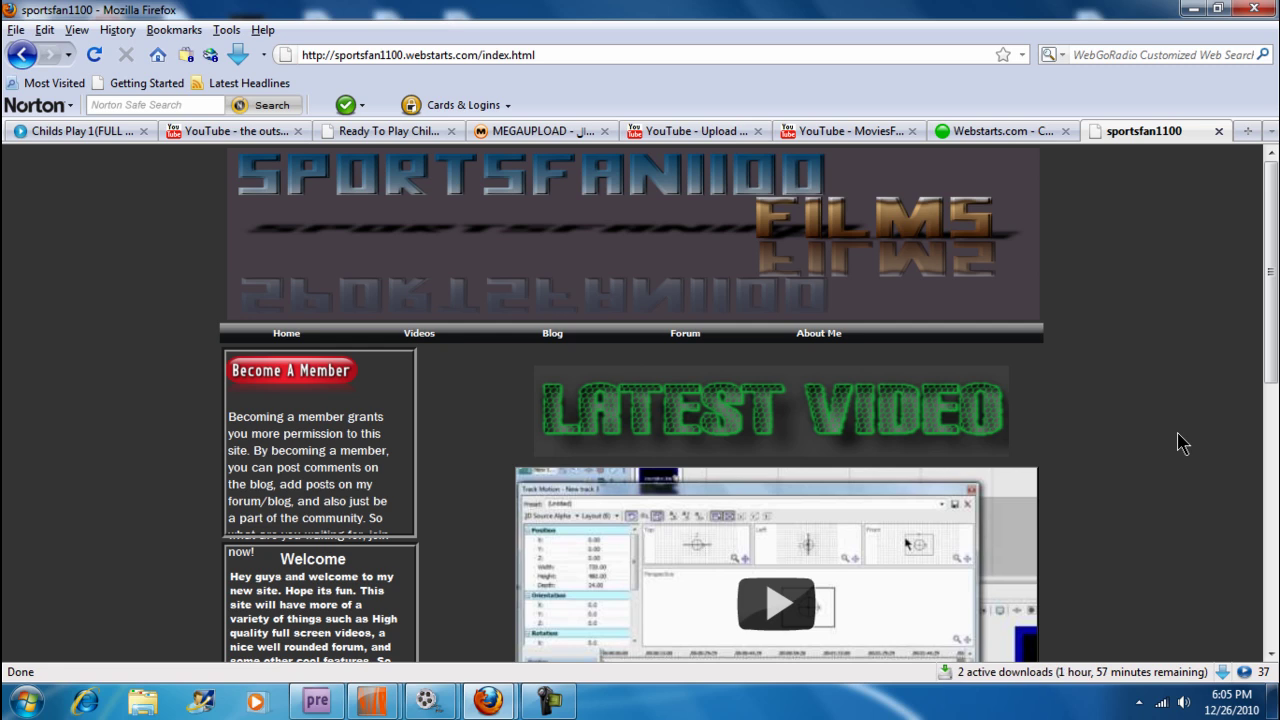
scroll(1182, 444, down, 5)
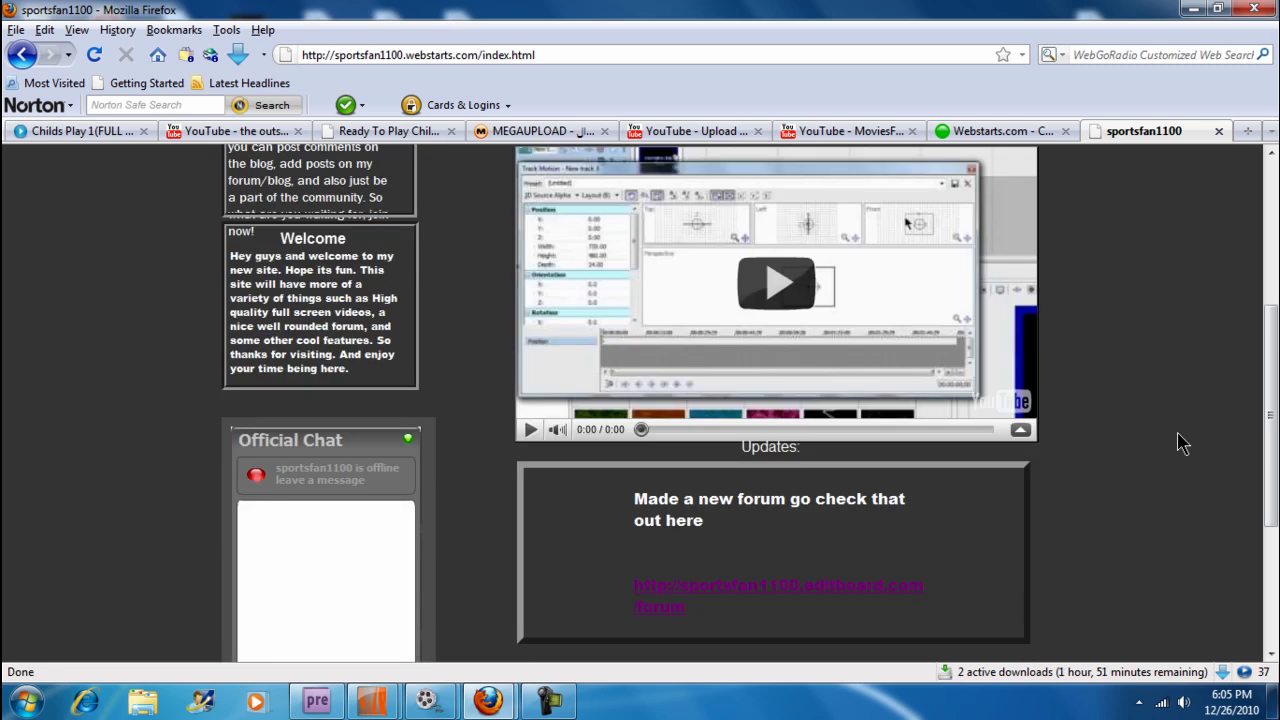
scroll(1182, 444, down, 4)
scroll(1182, 444, up, 8)
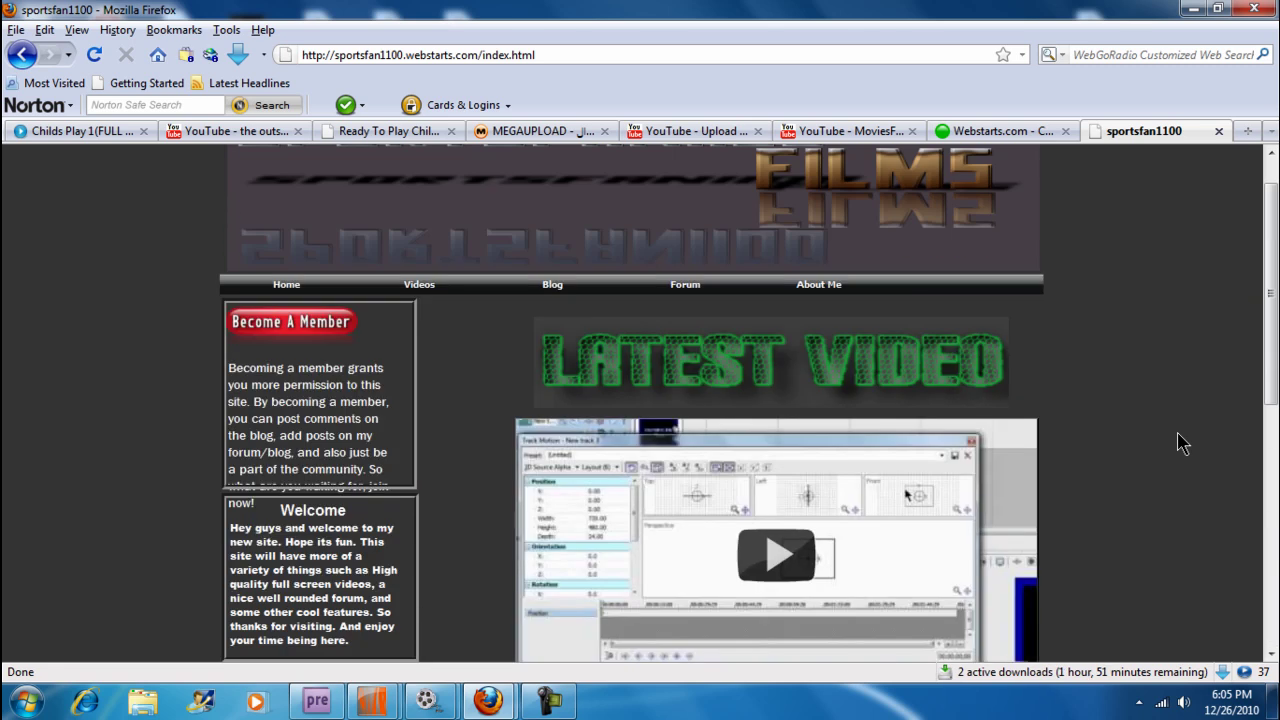
scroll(1182, 444, down, 8)
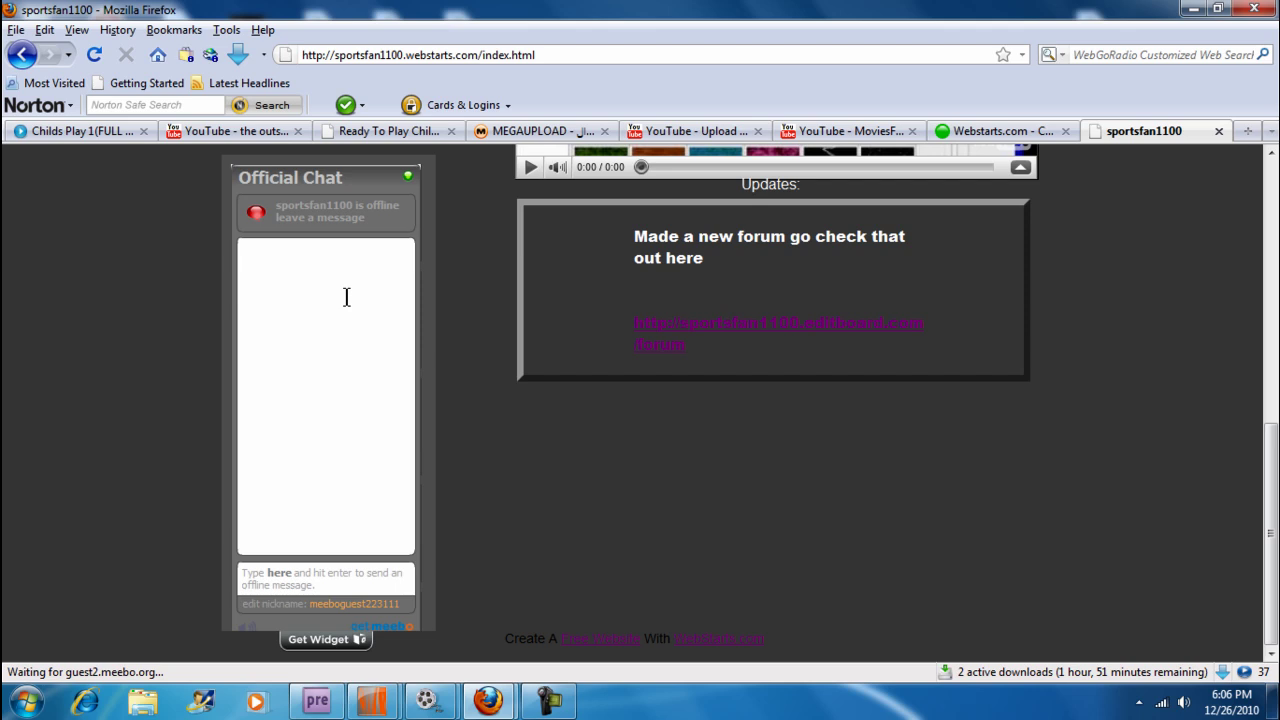
click(286, 572)
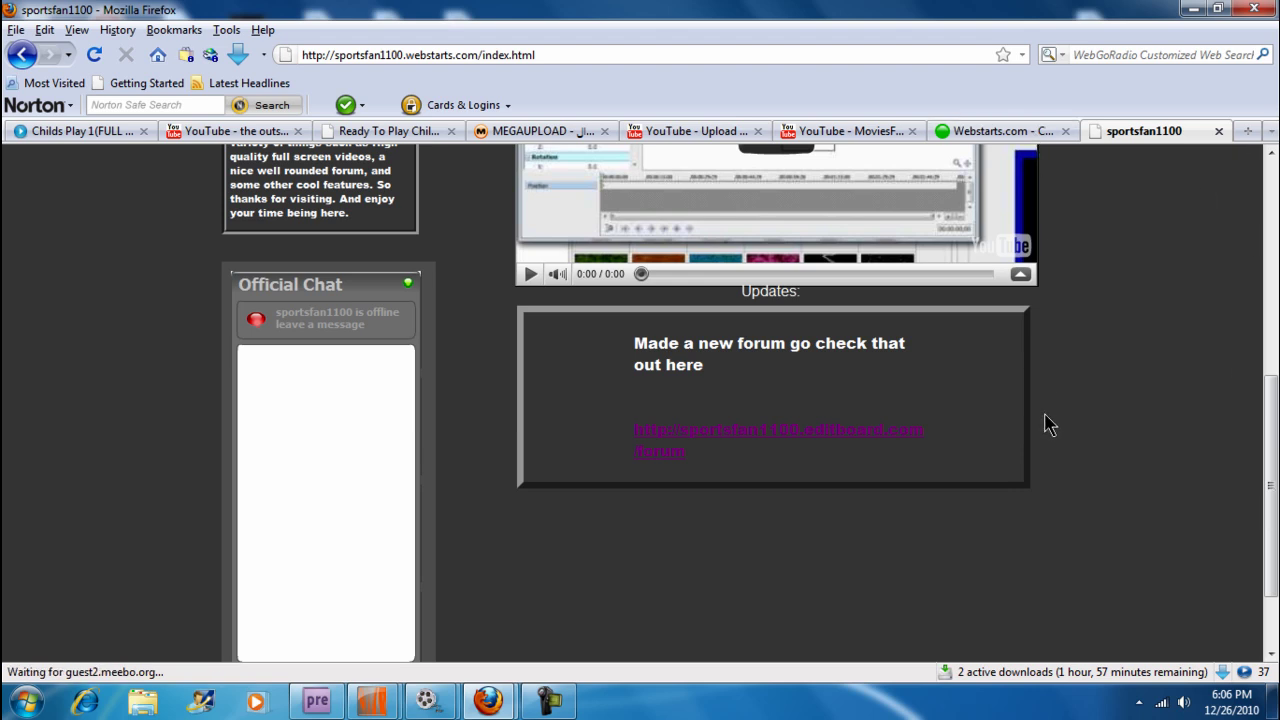
scroll(1045, 425, up, 5)
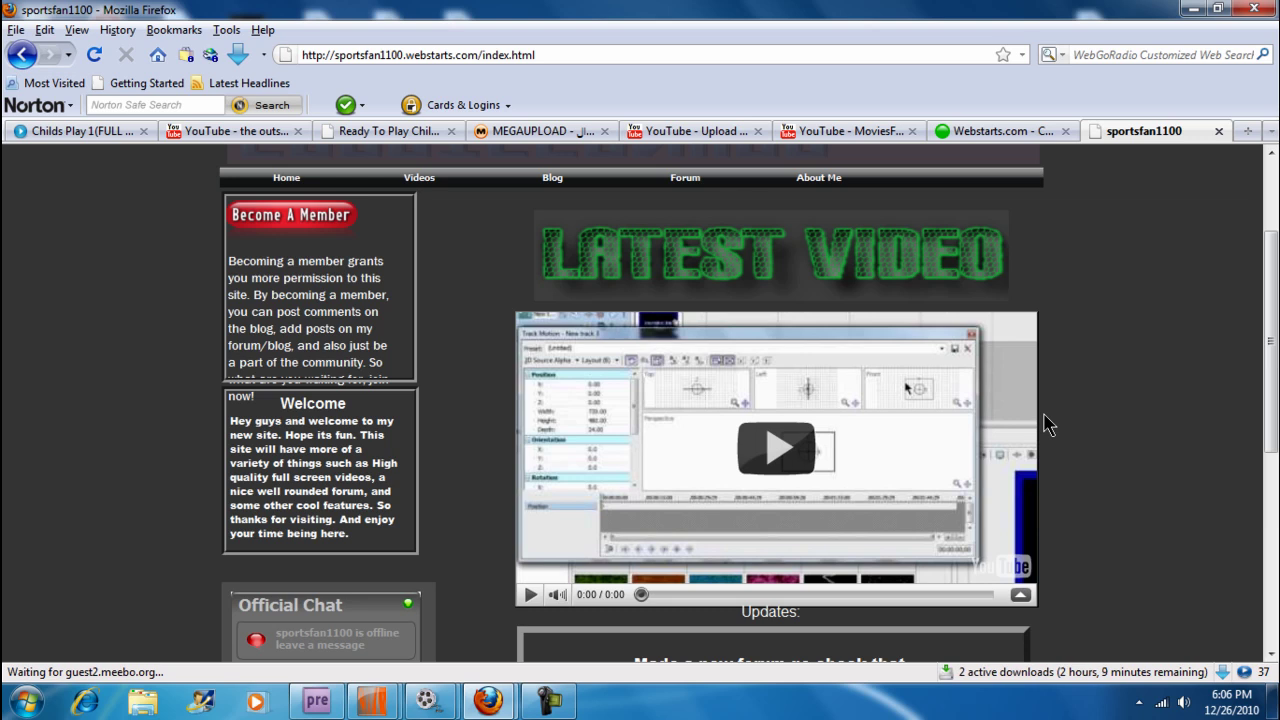
scroll(1045, 425, down, 7)
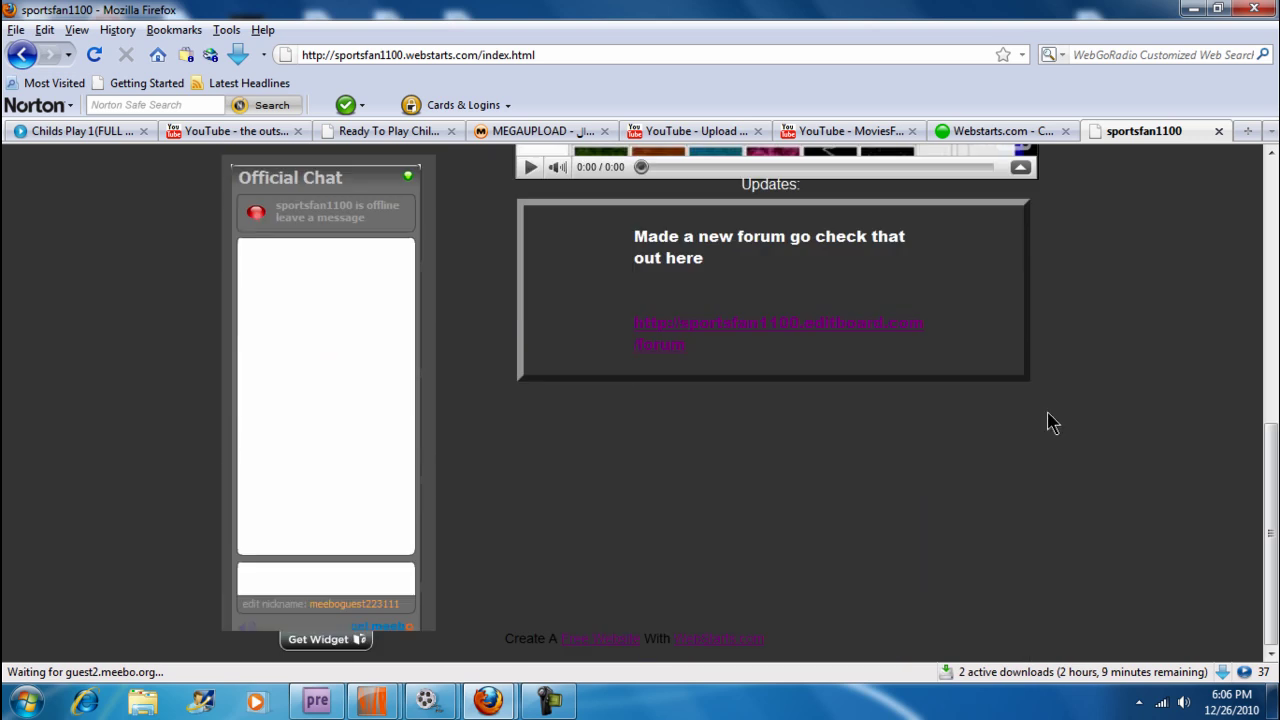
scroll(1052, 423, up, 8)
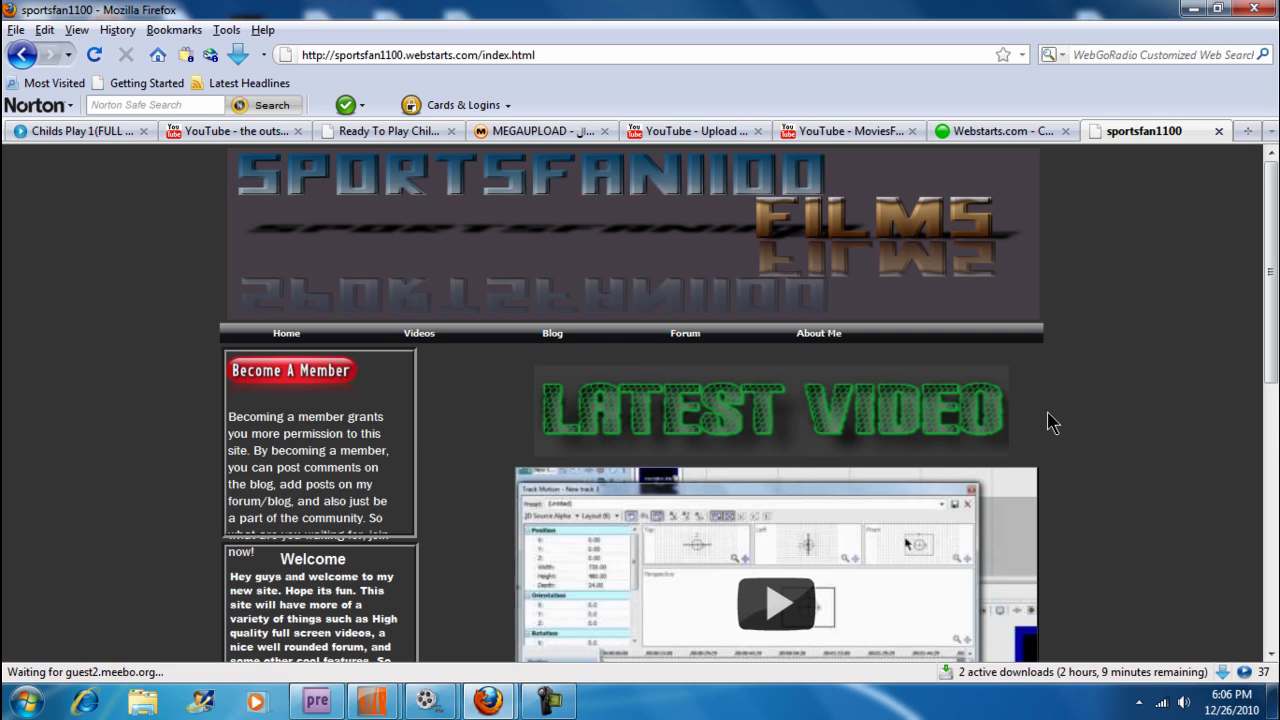
scroll(1052, 423, down, 8)
scroll(1052, 423, up, 5)
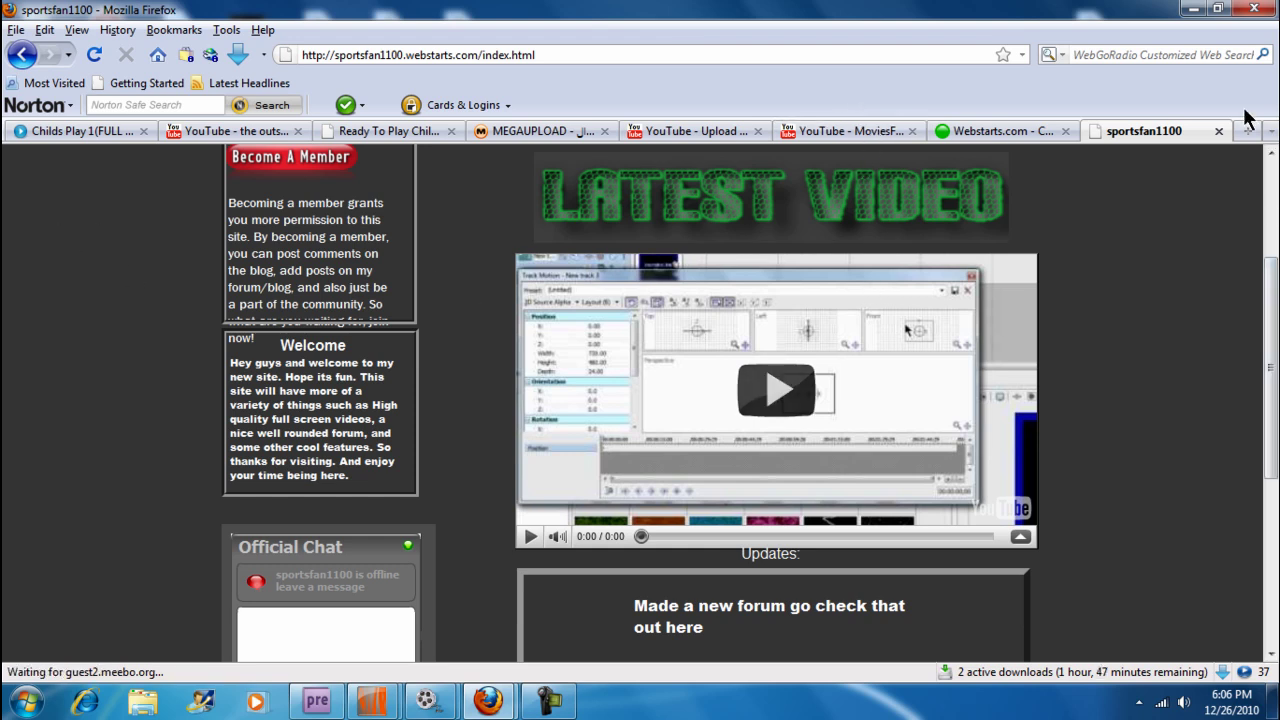
Step: Load meebo.com in the Firefox address bar
click(493, 57)
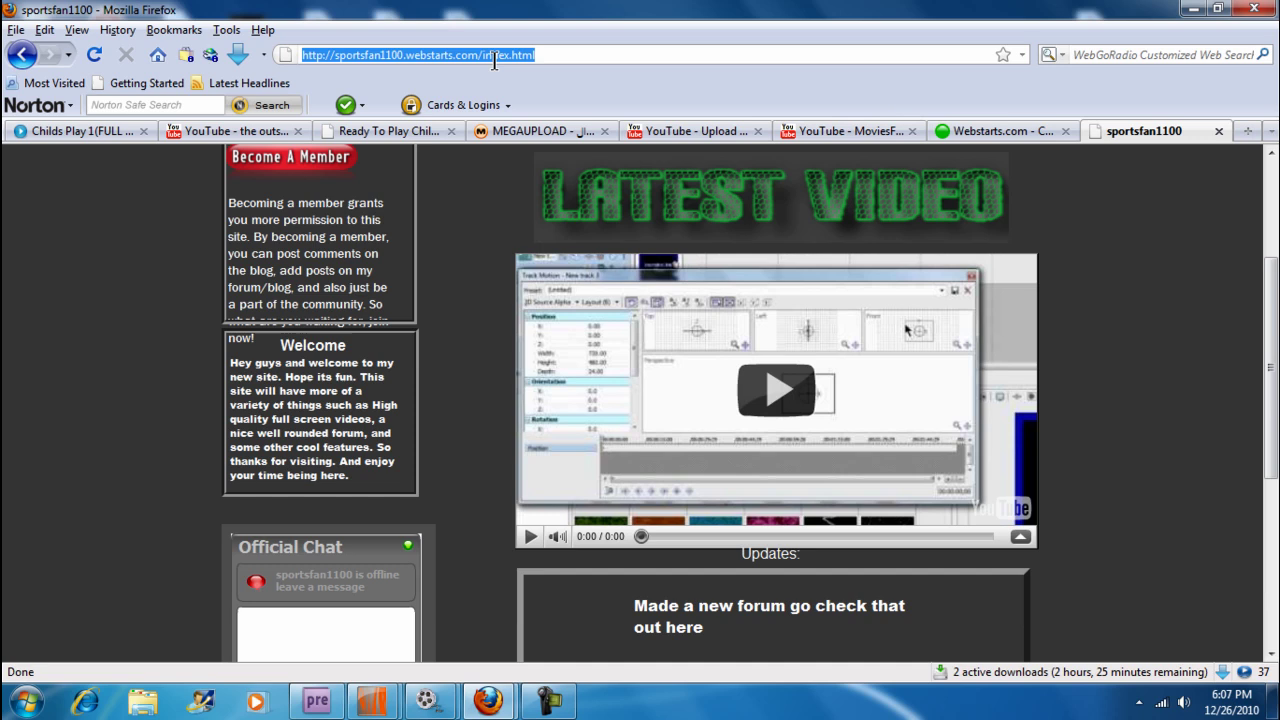
text(meebo)
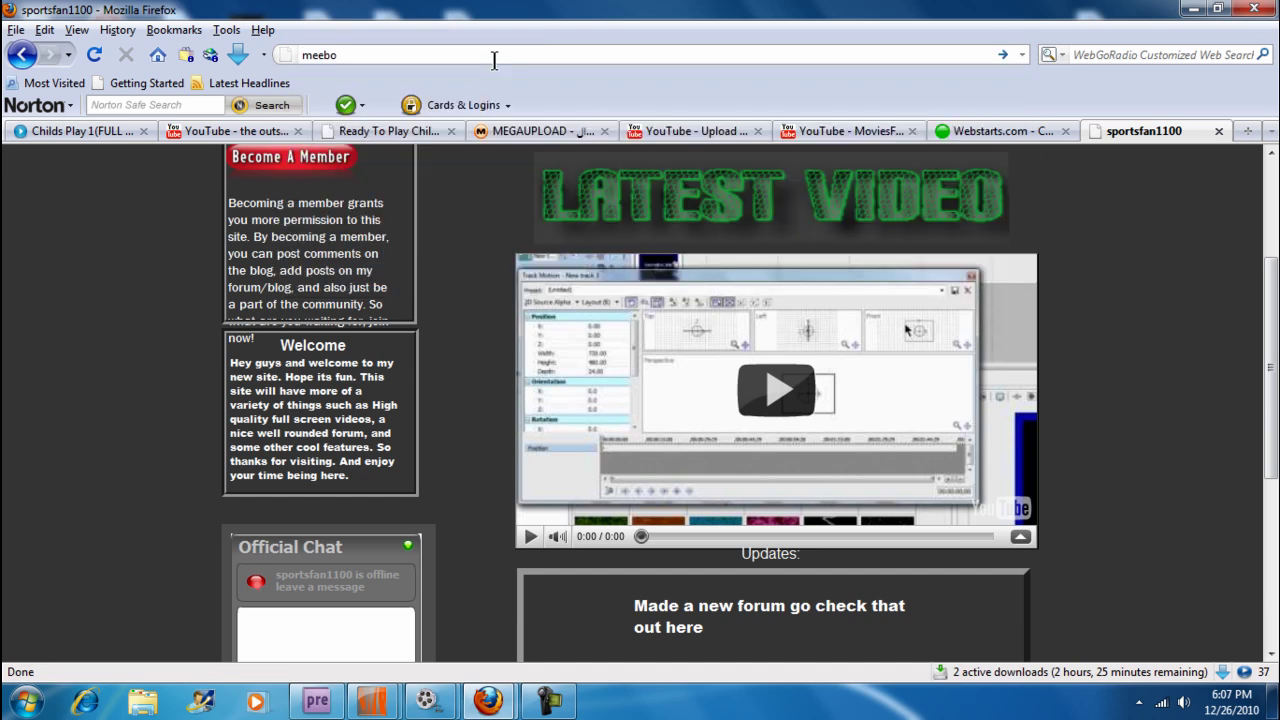
text(.com)
key(Return)
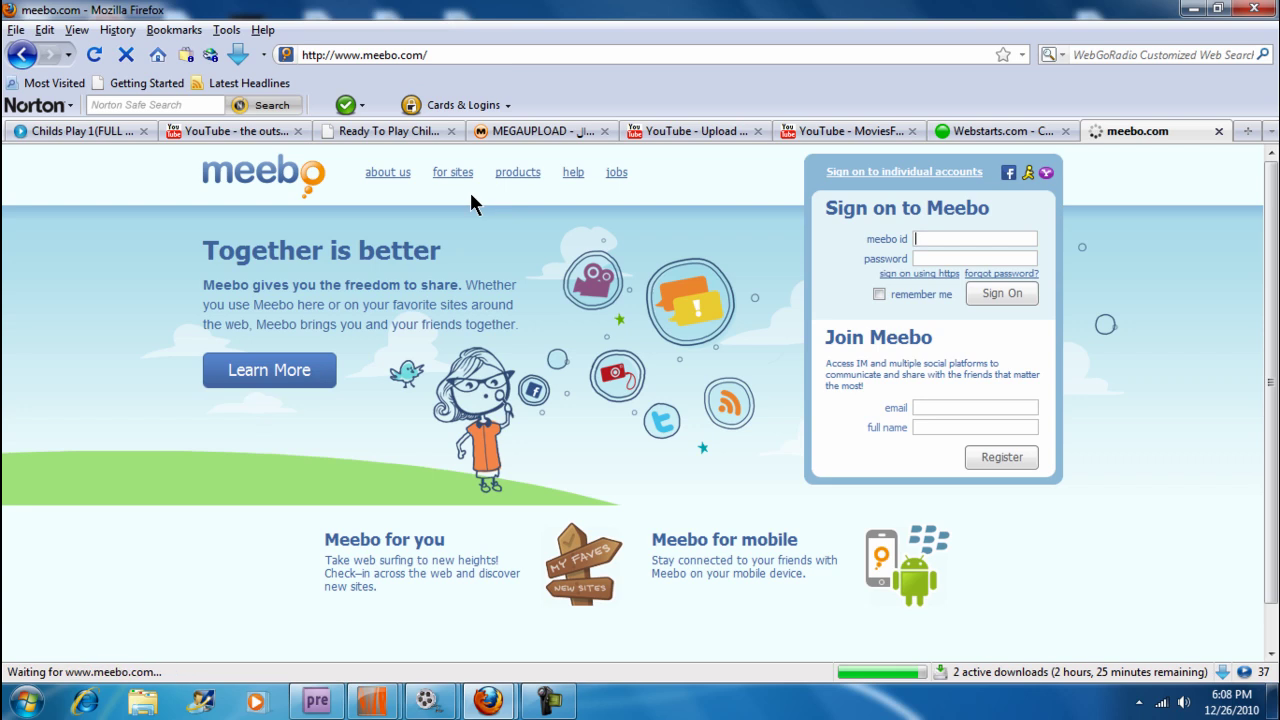
Step: Go from Meebo's products page to the Meebo Me page and scroll through it
click(517, 172)
scroll(1157, 551, down, 5)
scroll(1094, 420, up, 5)
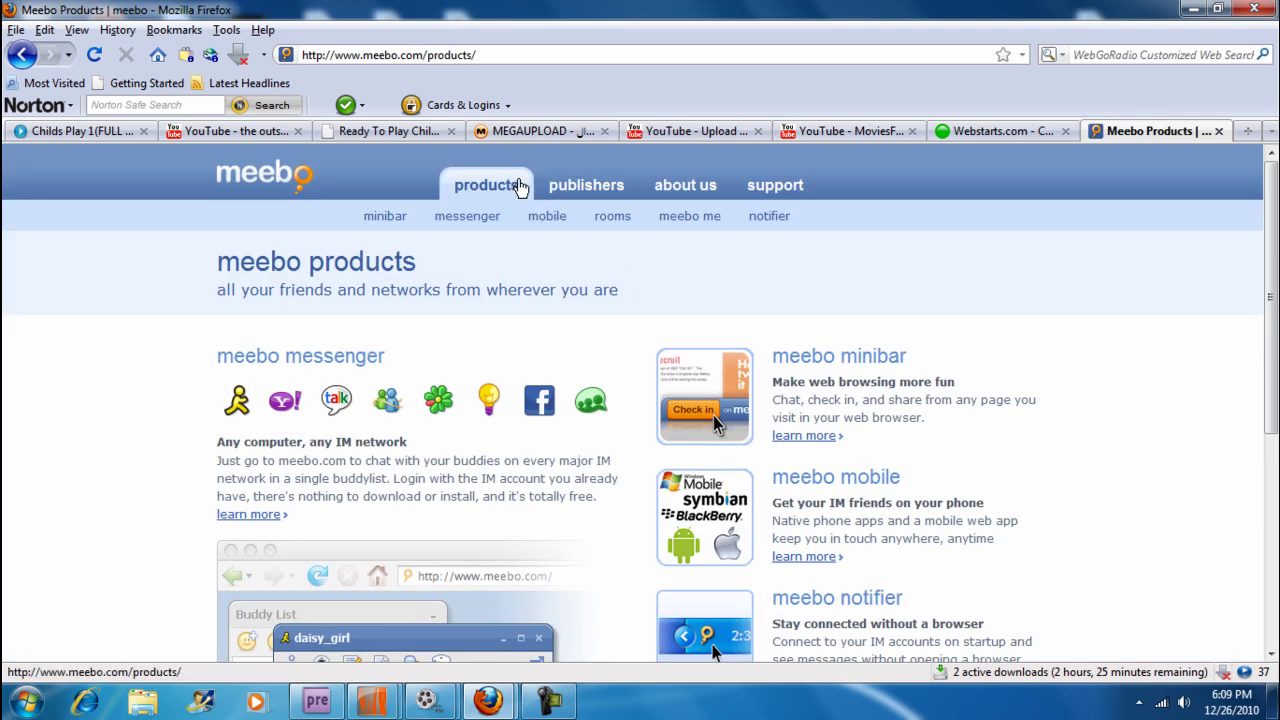
scroll(750, 310, down, 5)
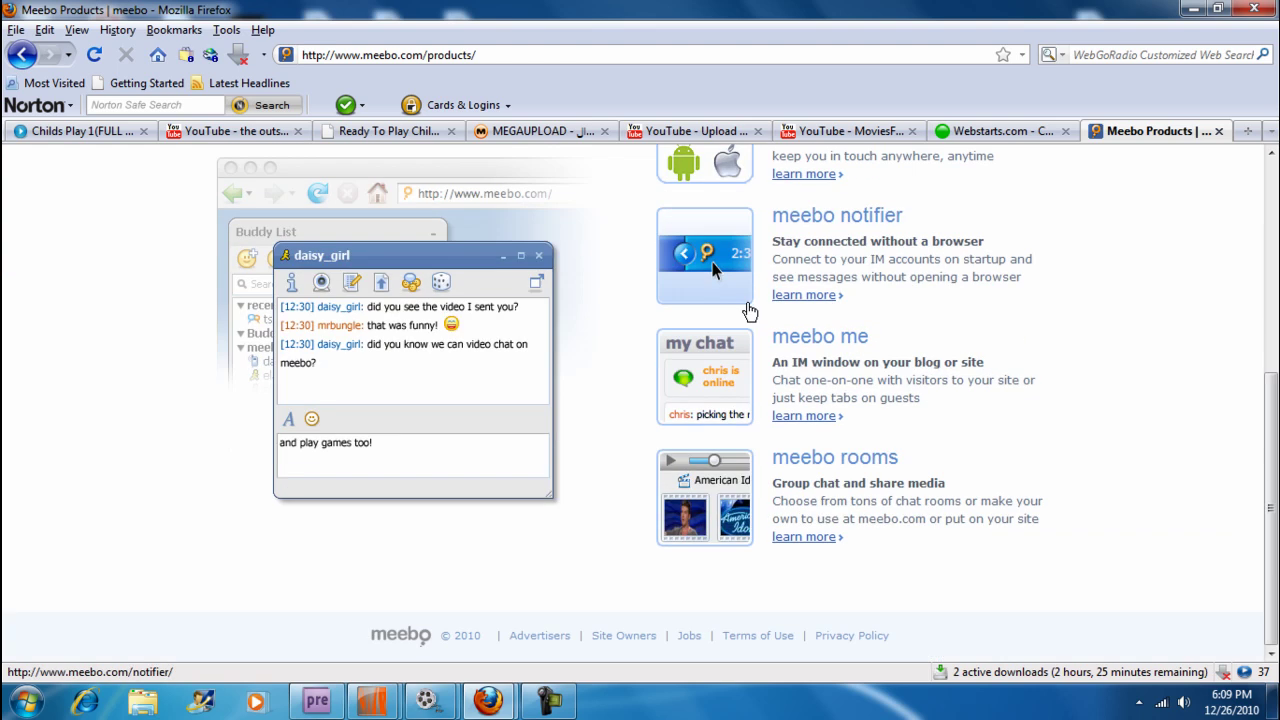
click(812, 340)
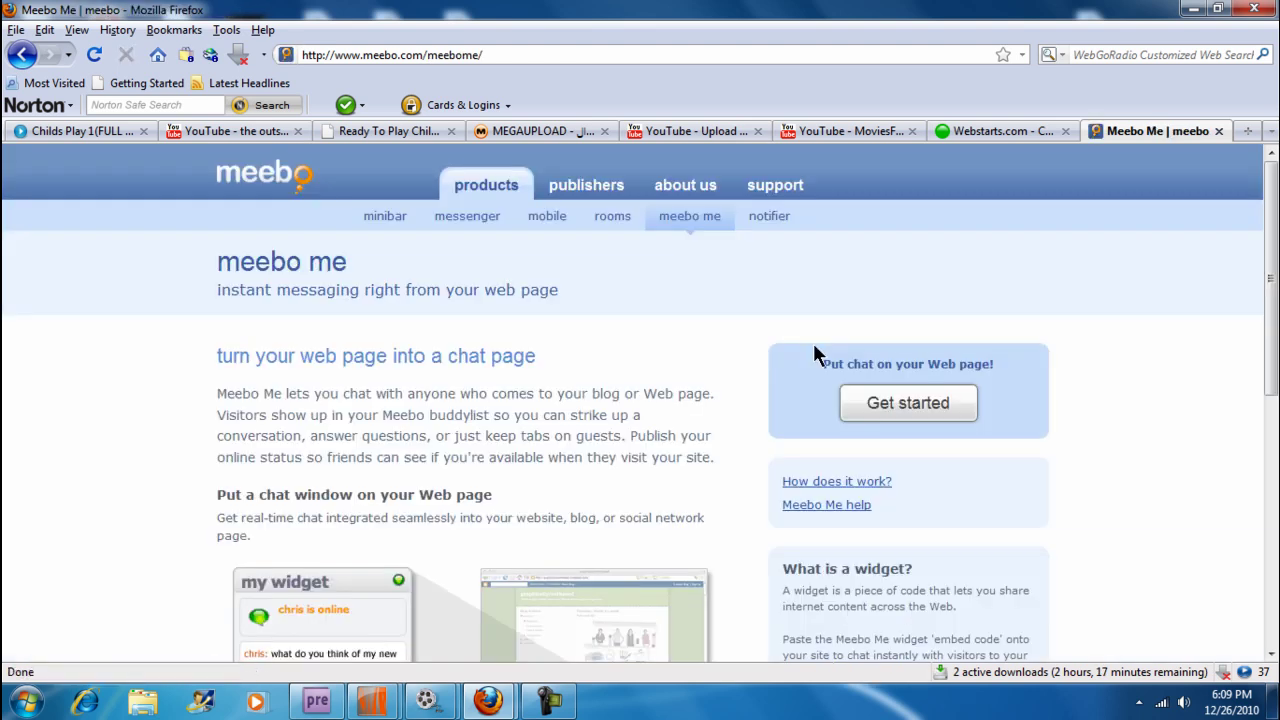
scroll(645, 340, down, 5)
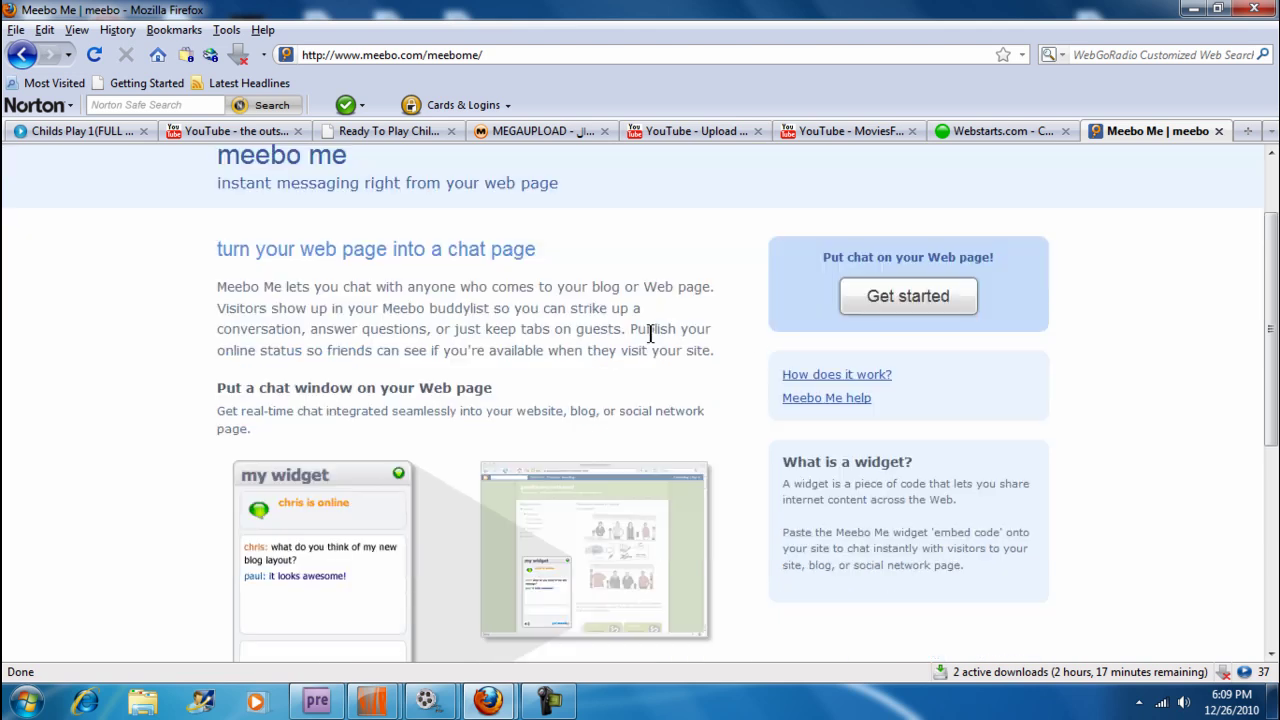
scroll(700, 335, up, 5)
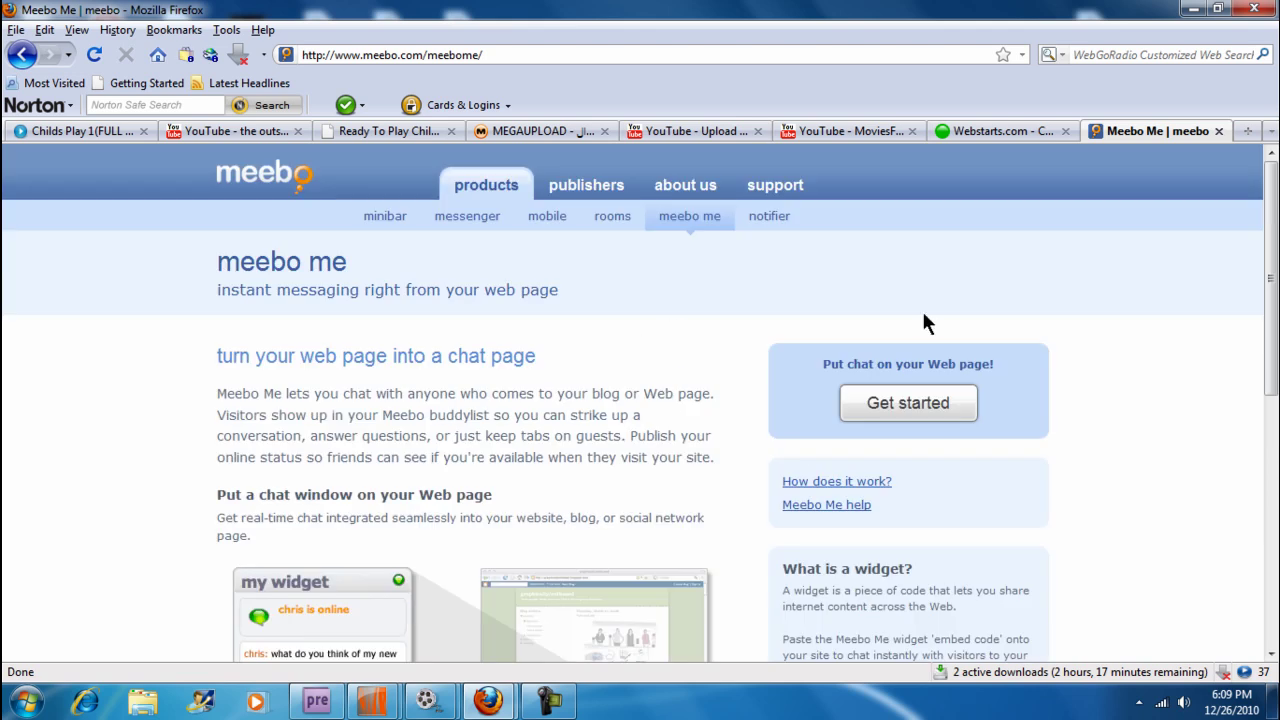
Step: Start a new Meebo Me widget titled 'Official Chat' and enter your display name
click(950, 415)
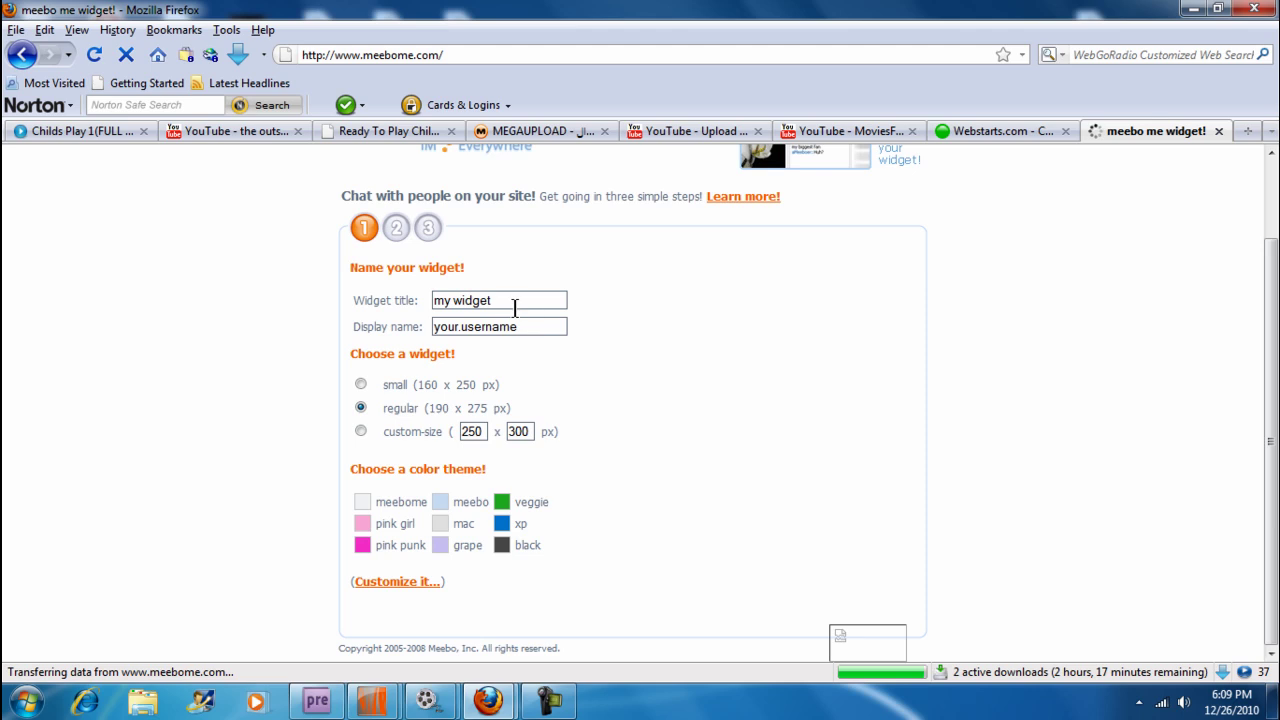
drag(514, 308, 363, 298)
key(BackSpace)
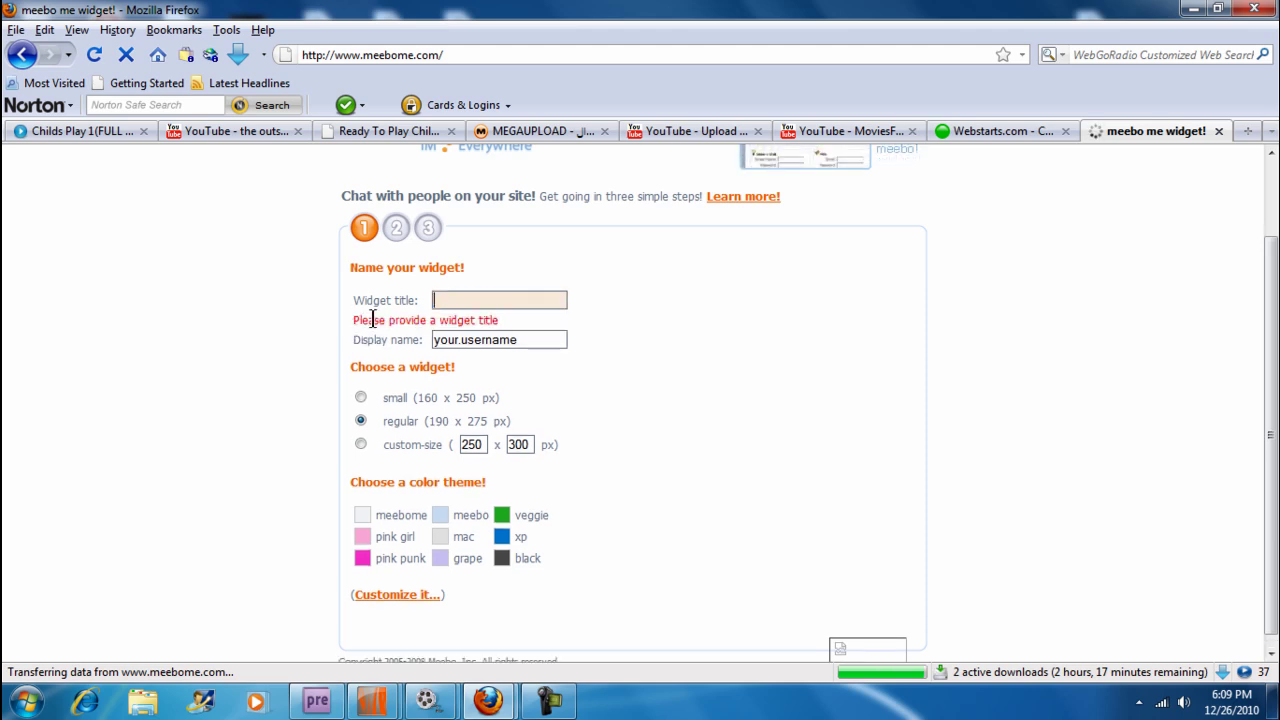
text(Officiakl)
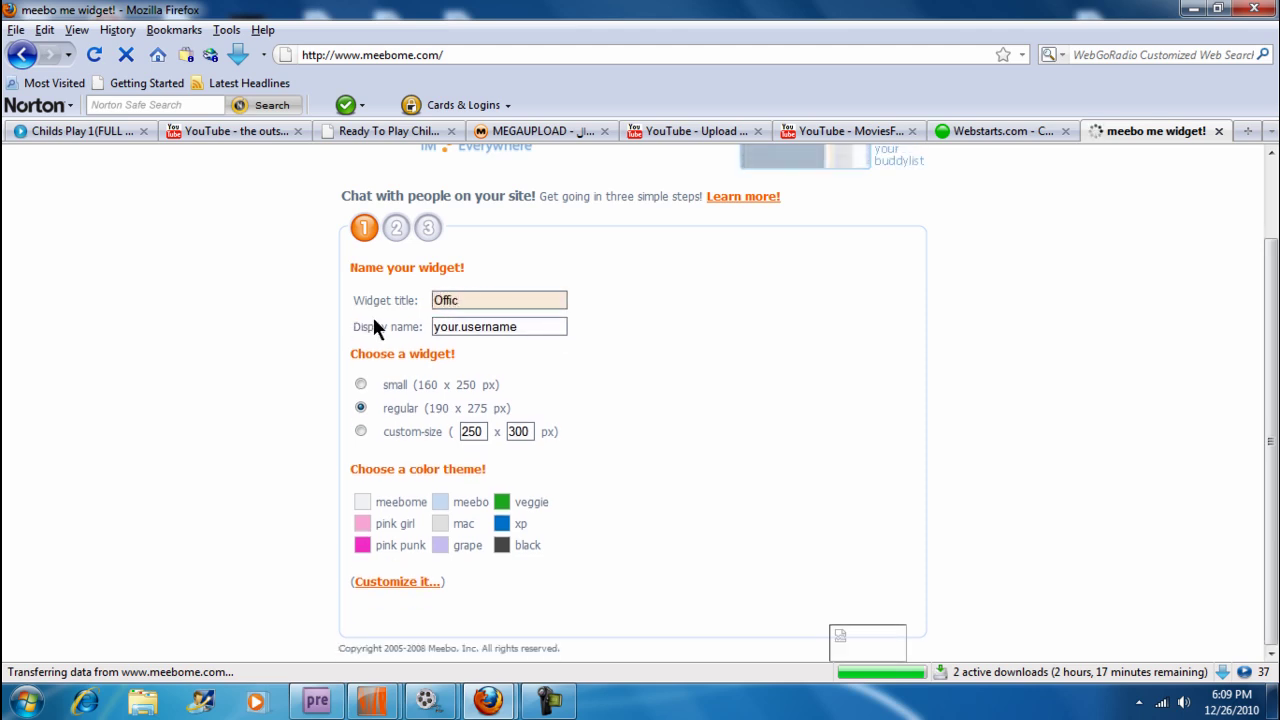
key(BackSpace)
key(BackSpace)
text(l )
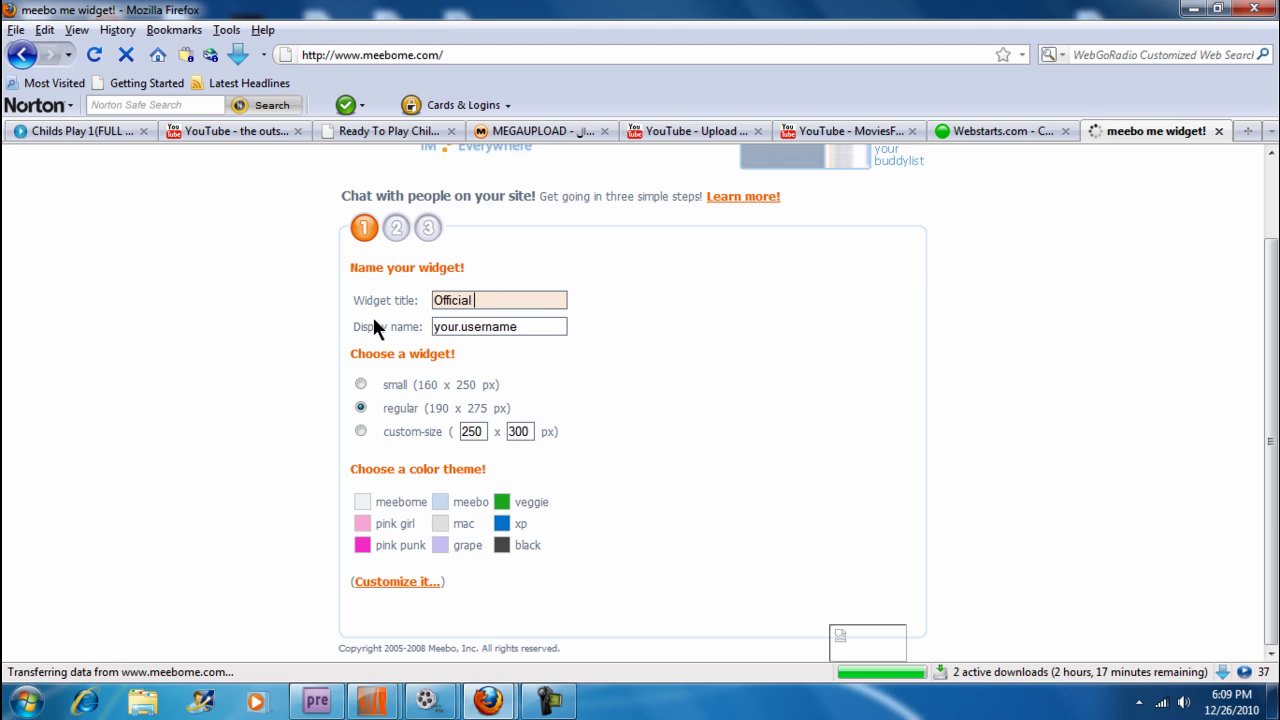
text(Chat)
drag(505, 300, 432, 300)
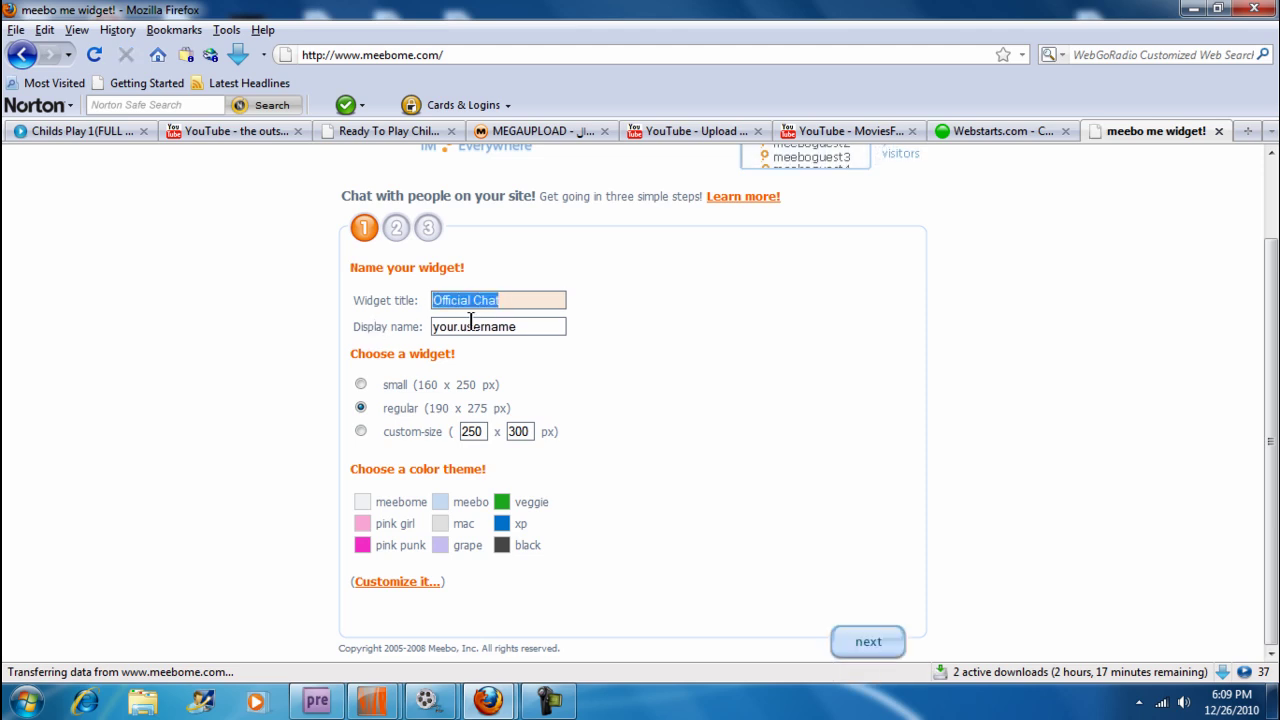
key(Tab)
key(BackSpace)
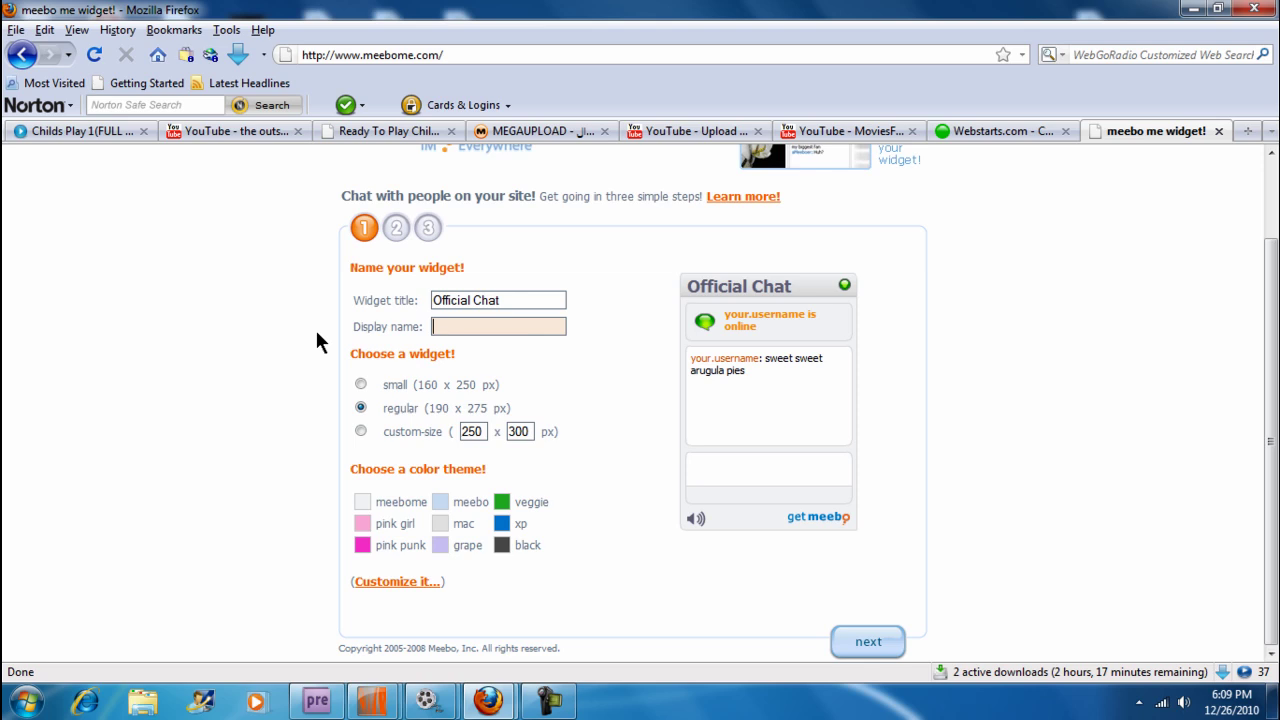
text(sport)
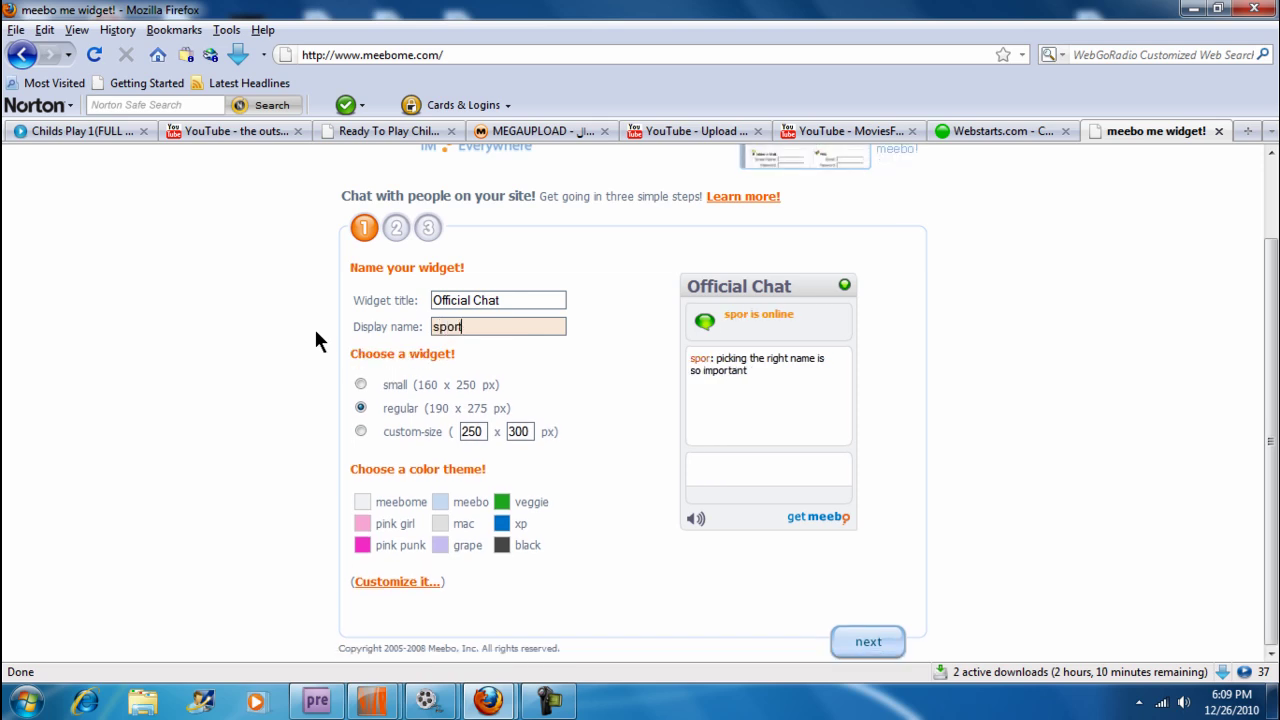
text(sfan1100)
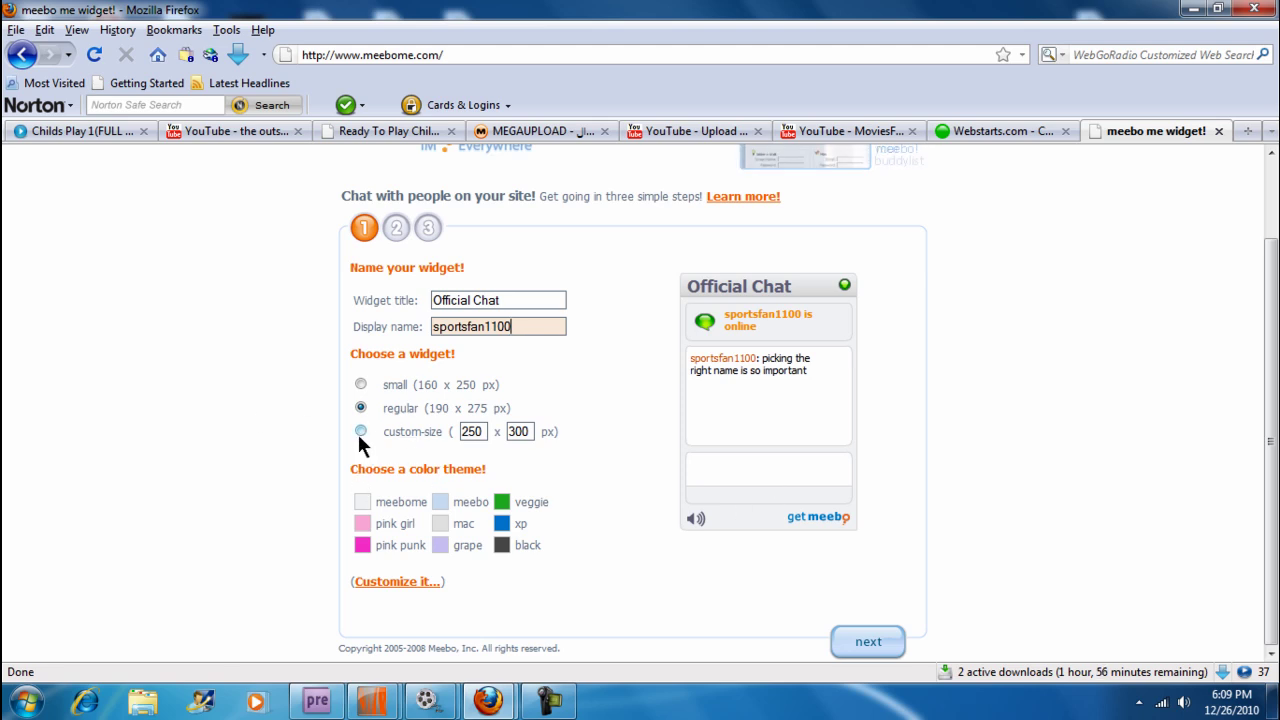
Step: Give the widget a custom size of 200 x 500 px
click(360, 431)
click(481, 431)
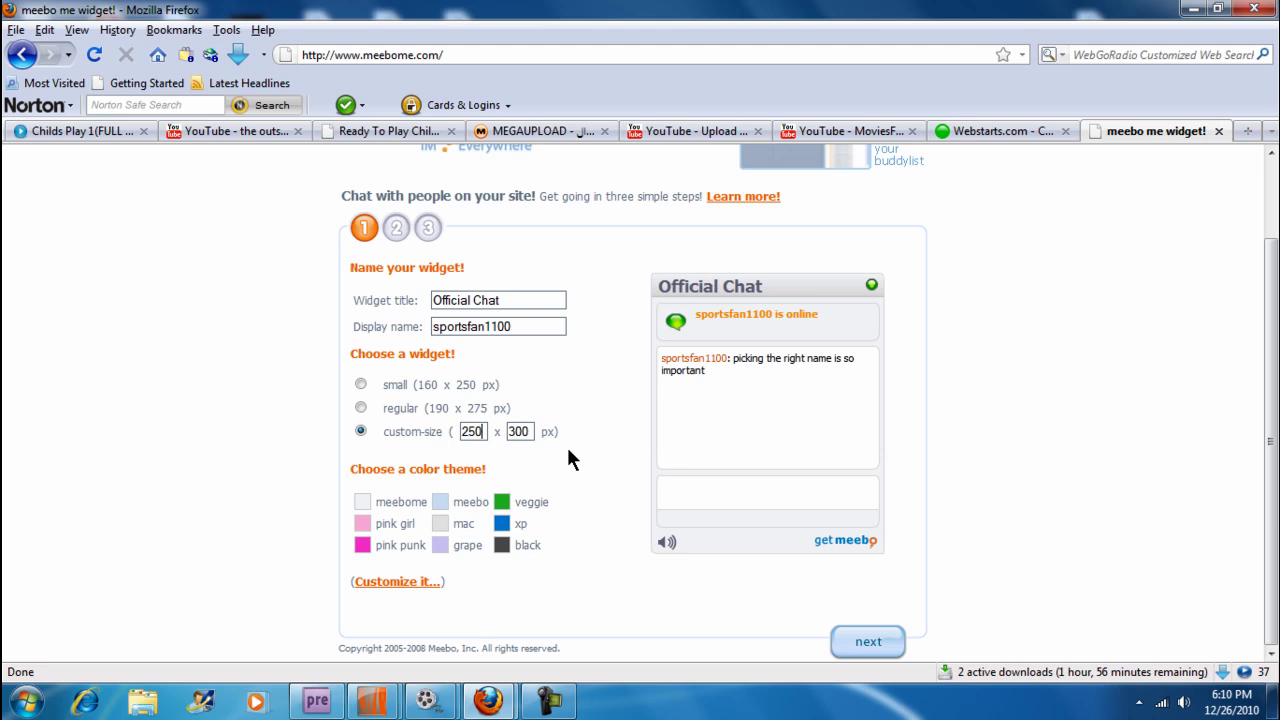
key(BackSpace)
key(BackSpace)
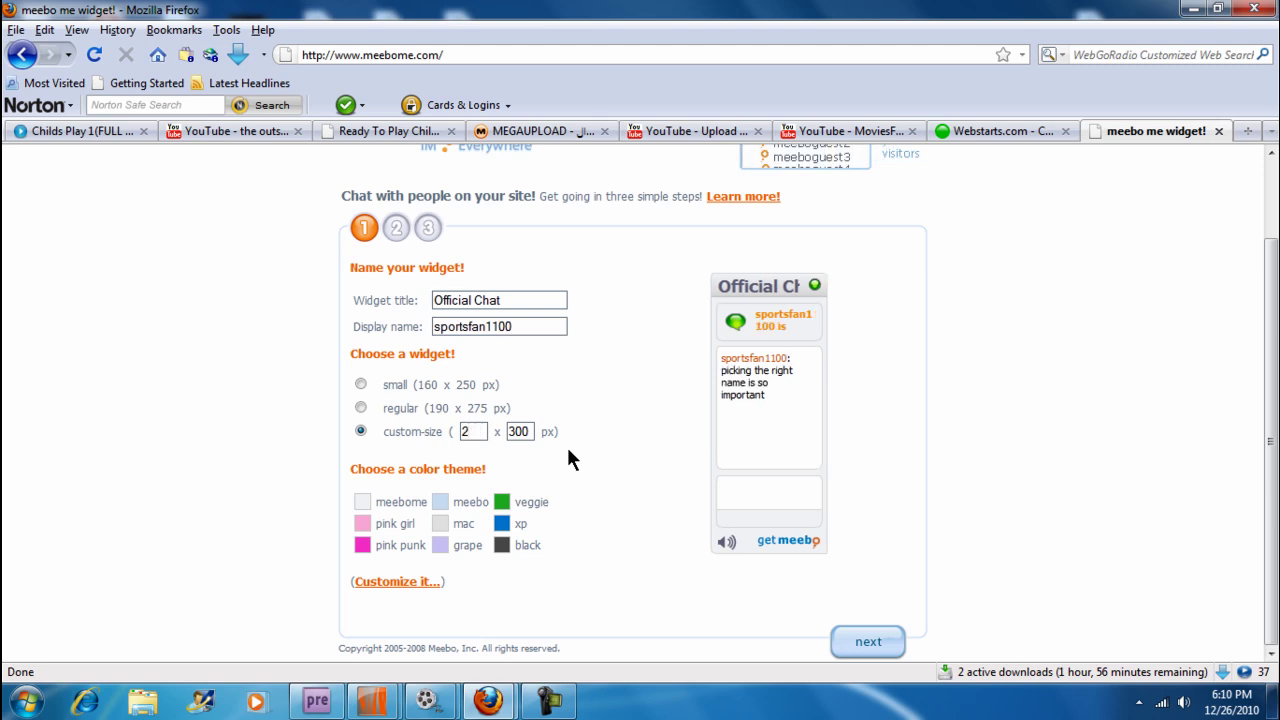
text(00)
click(529, 431)
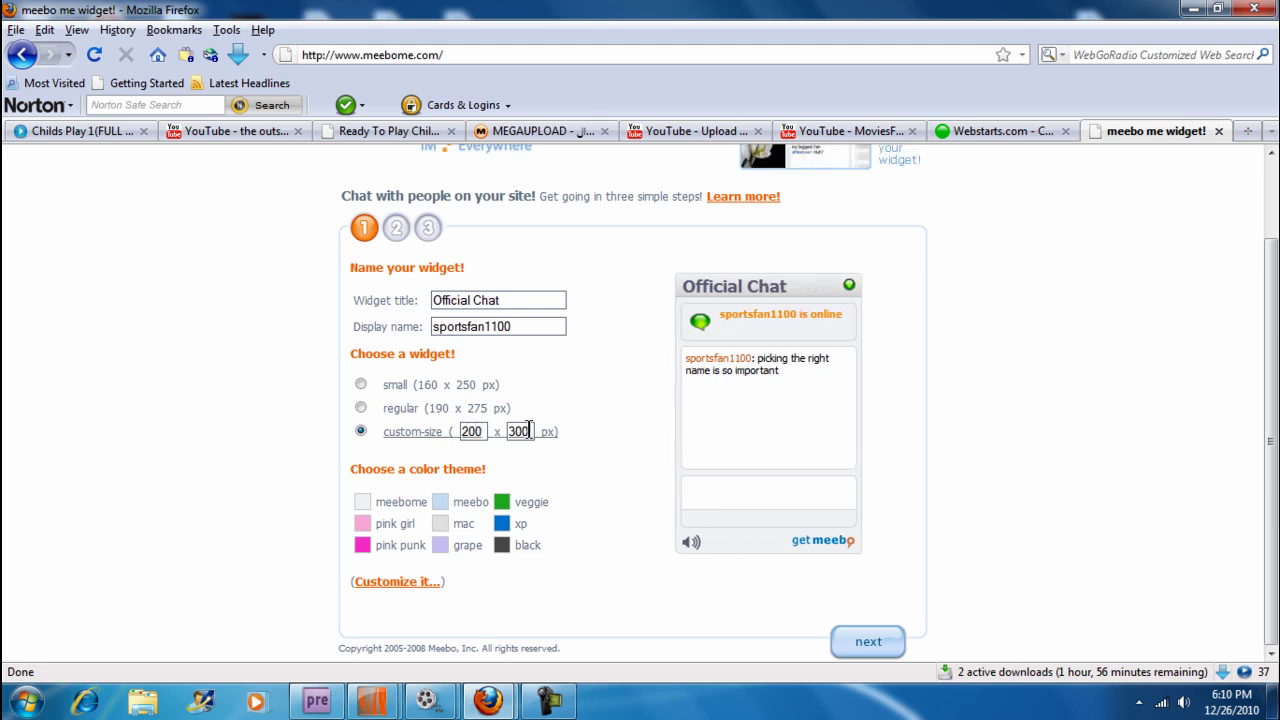
key(BackSpace)
key(BackSpace)
key(BackSpace)
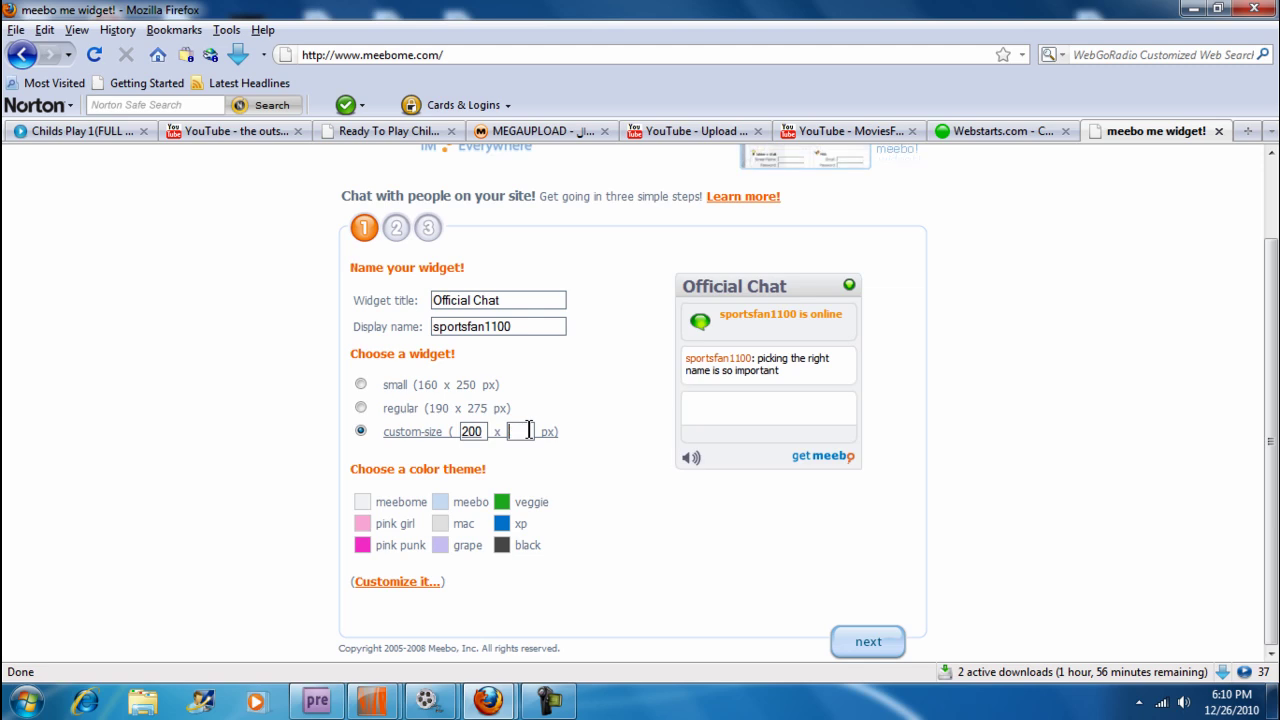
text(500)
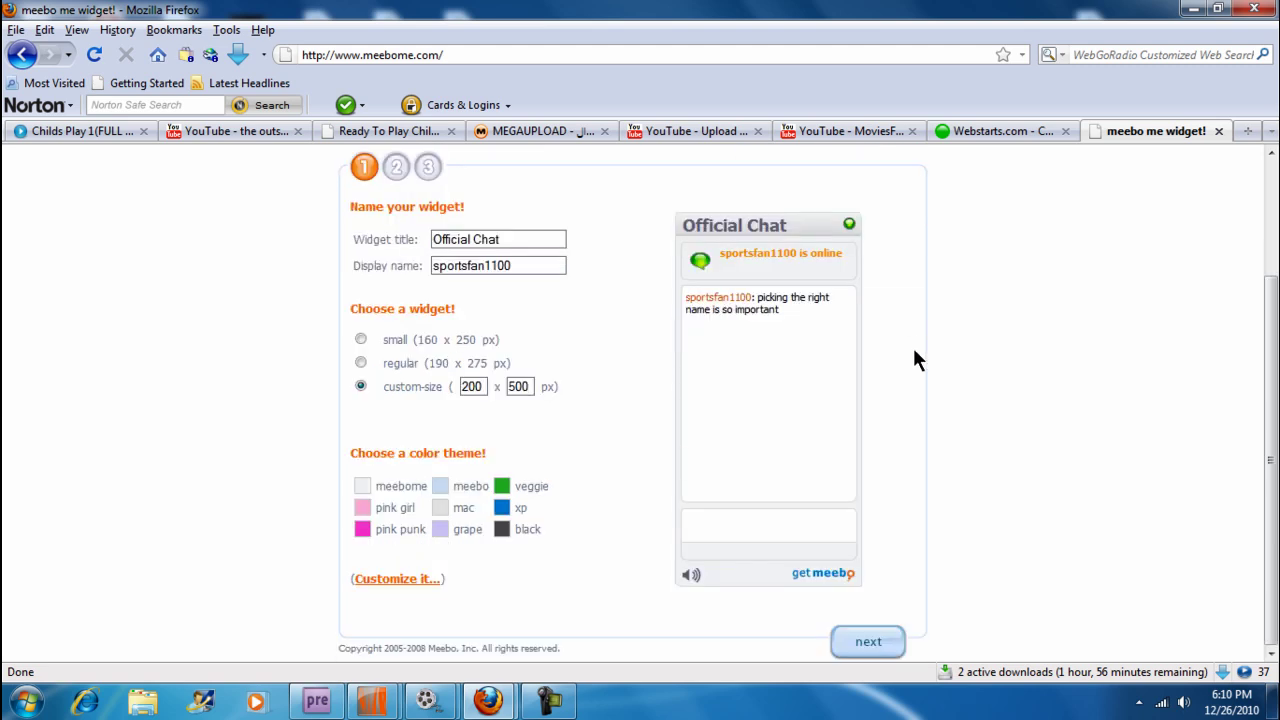
scroll(912, 346, up, 3)
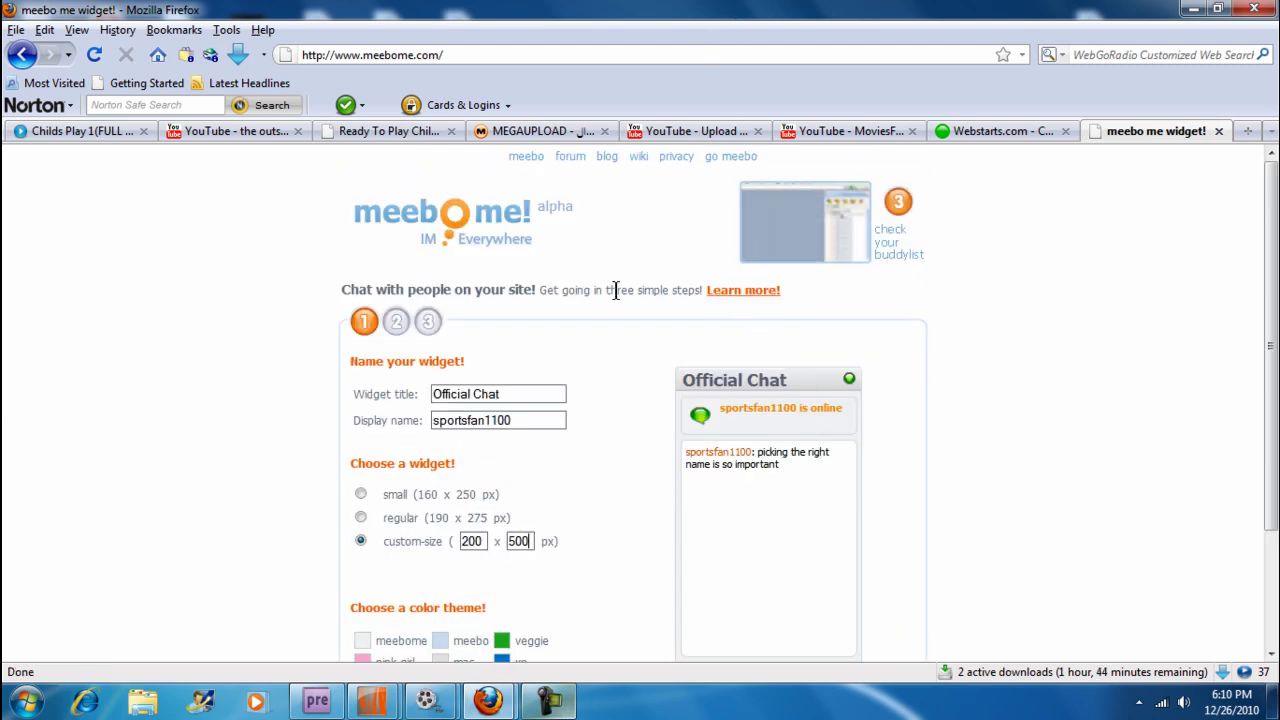
scroll(560, 518, down, 3)
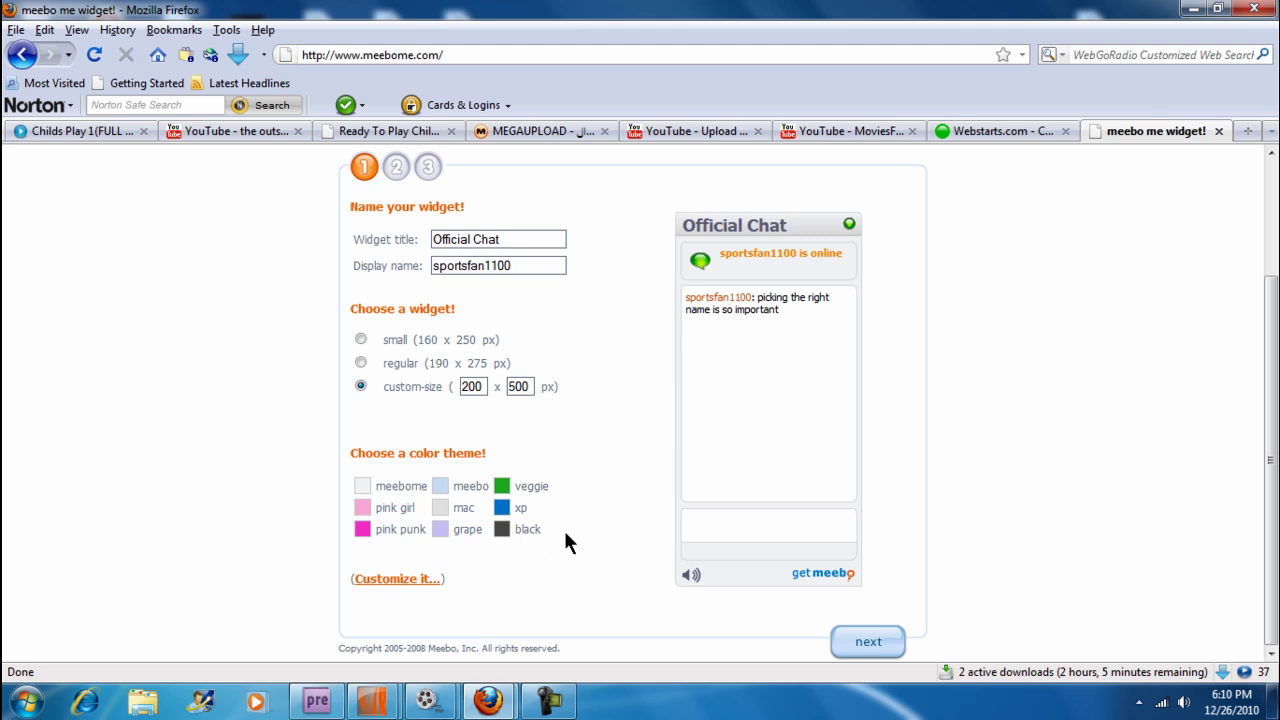
Step: Apply the black colour theme to the Official Chat widget and continue to step 2
click(504, 536)
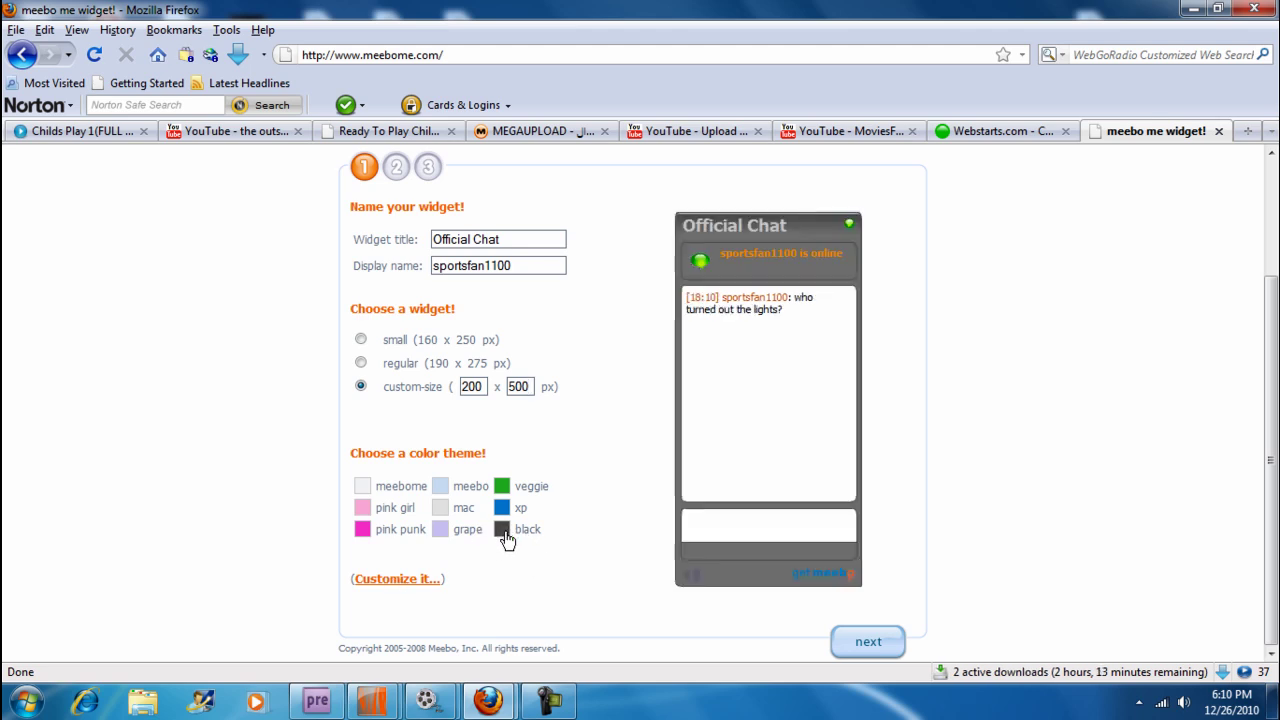
click(441, 516)
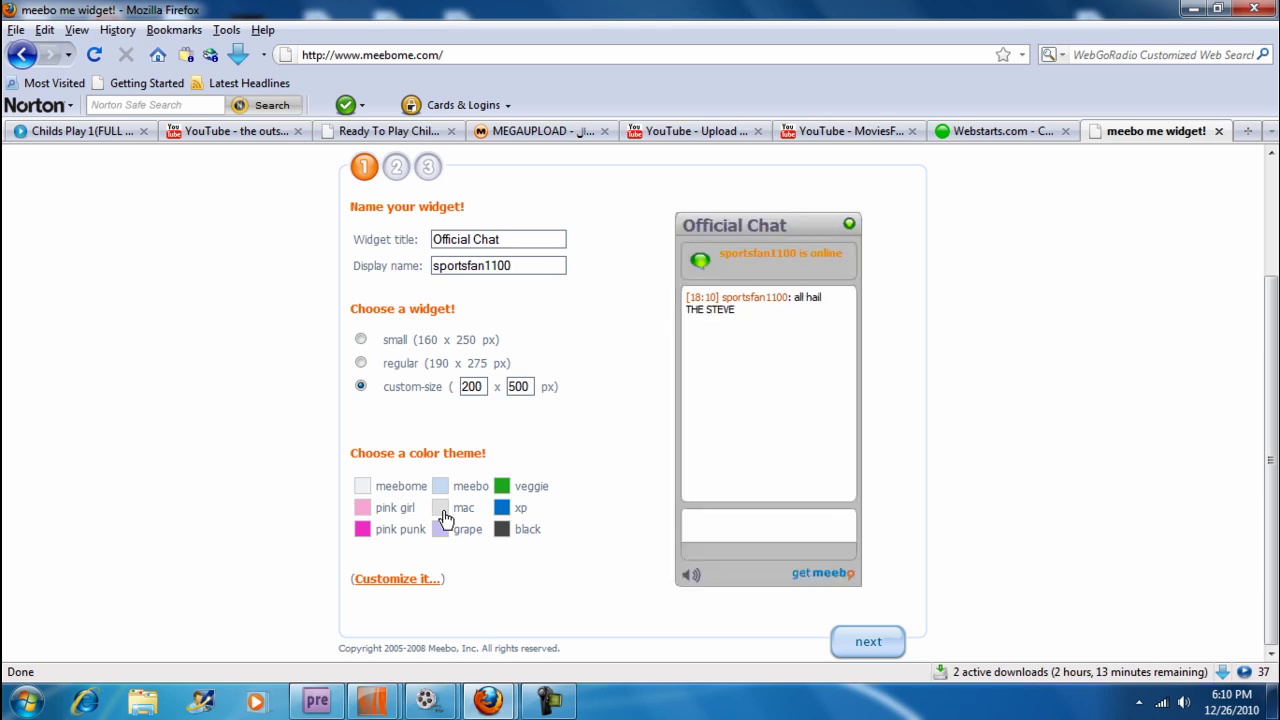
click(1009, 129)
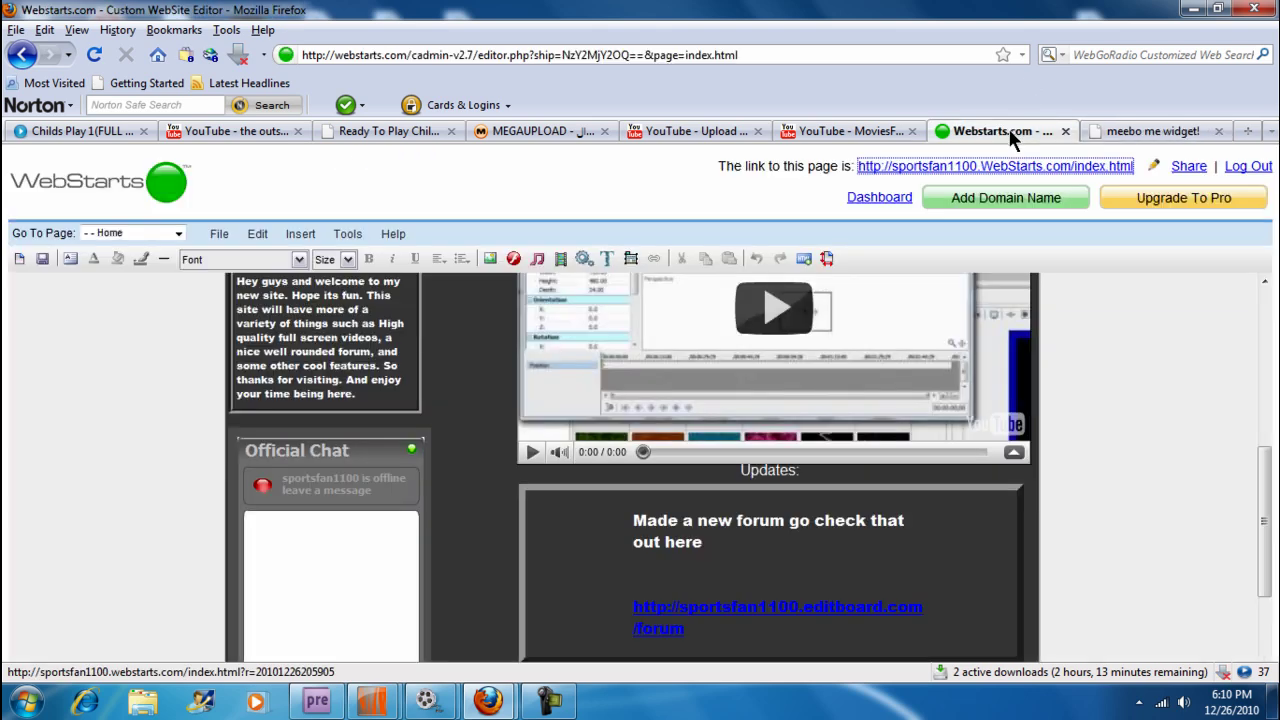
click(1130, 128)
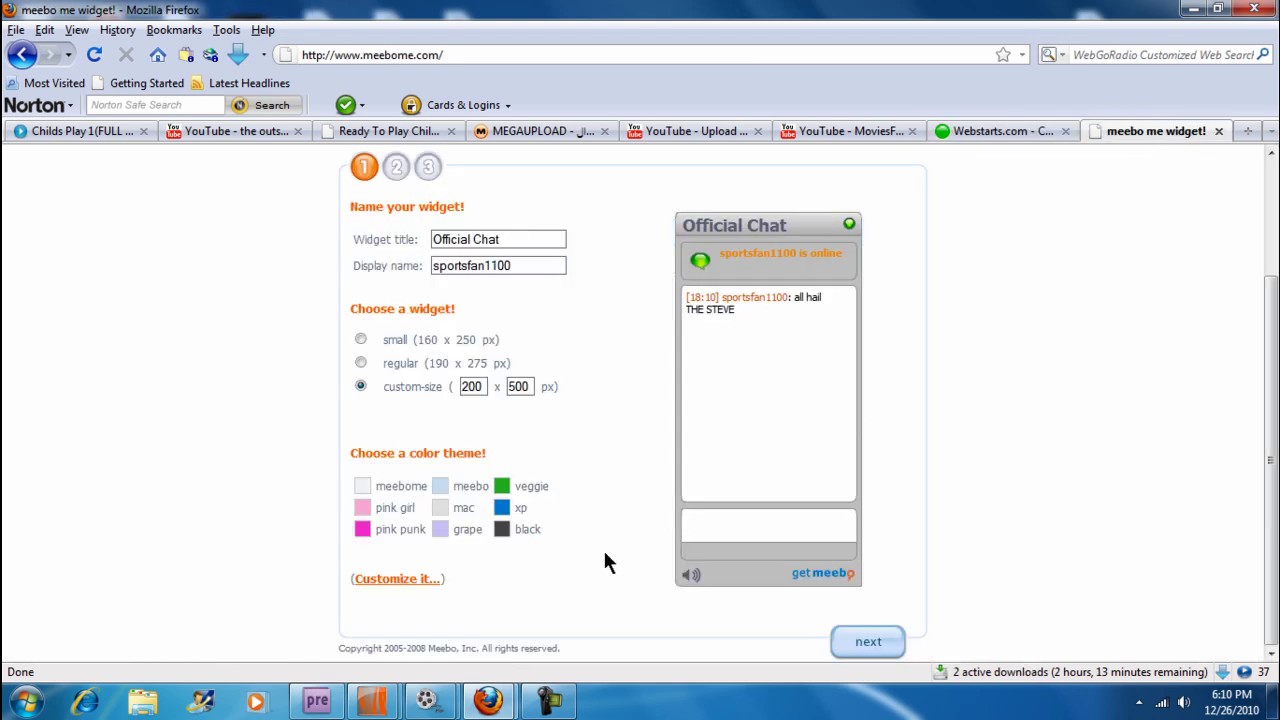
click(503, 530)
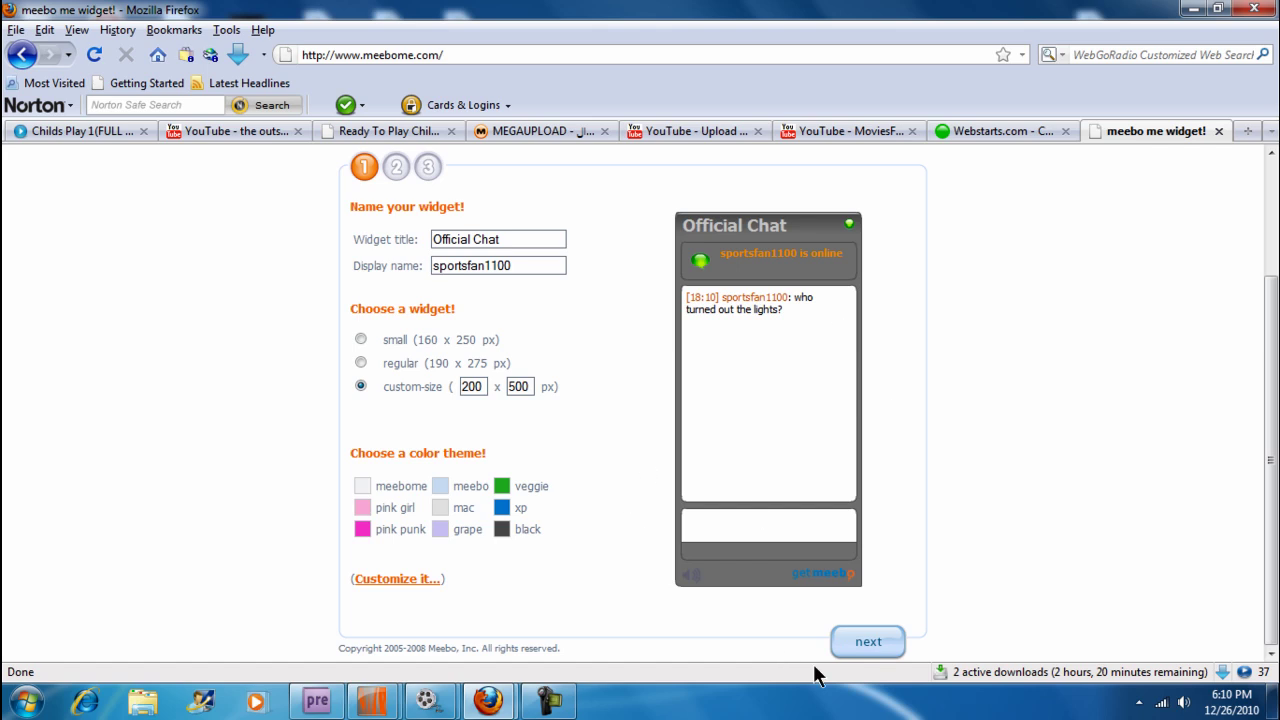
click(868, 645)
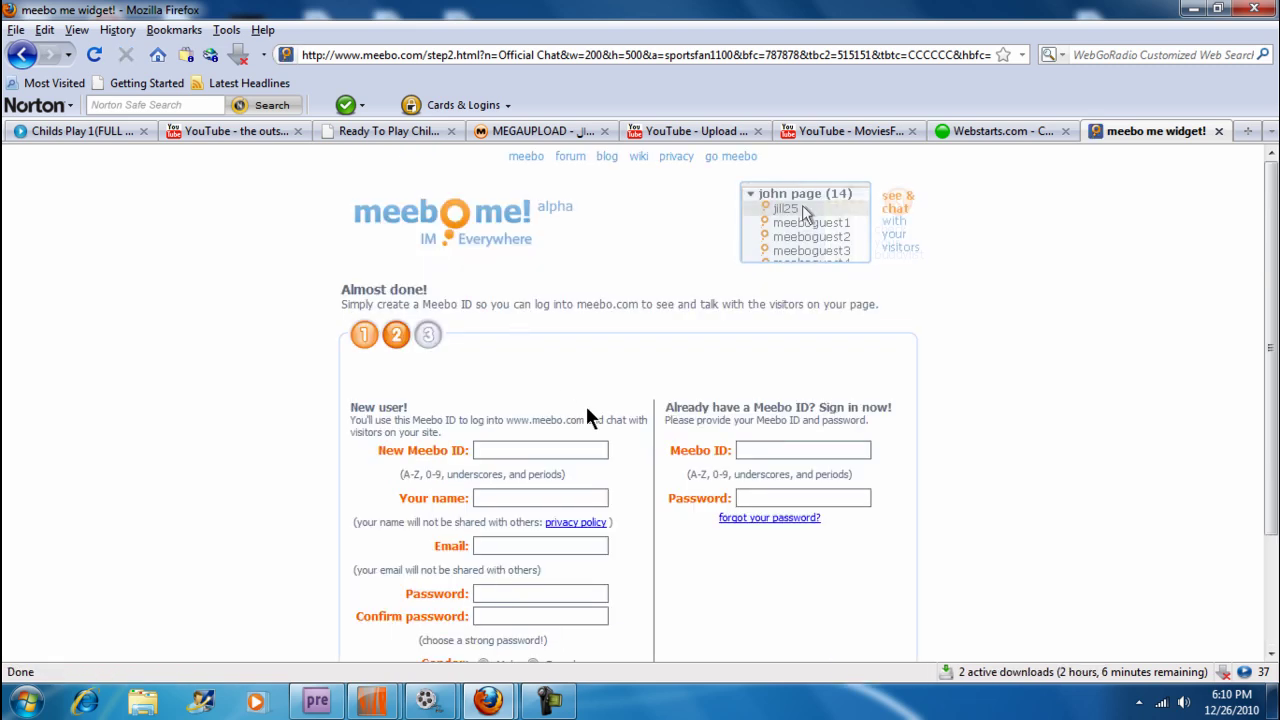
Step: Begin signing in with an existing Meebo ID under 'Already have a Meebo ID?'
scroll(585, 403, down, 3)
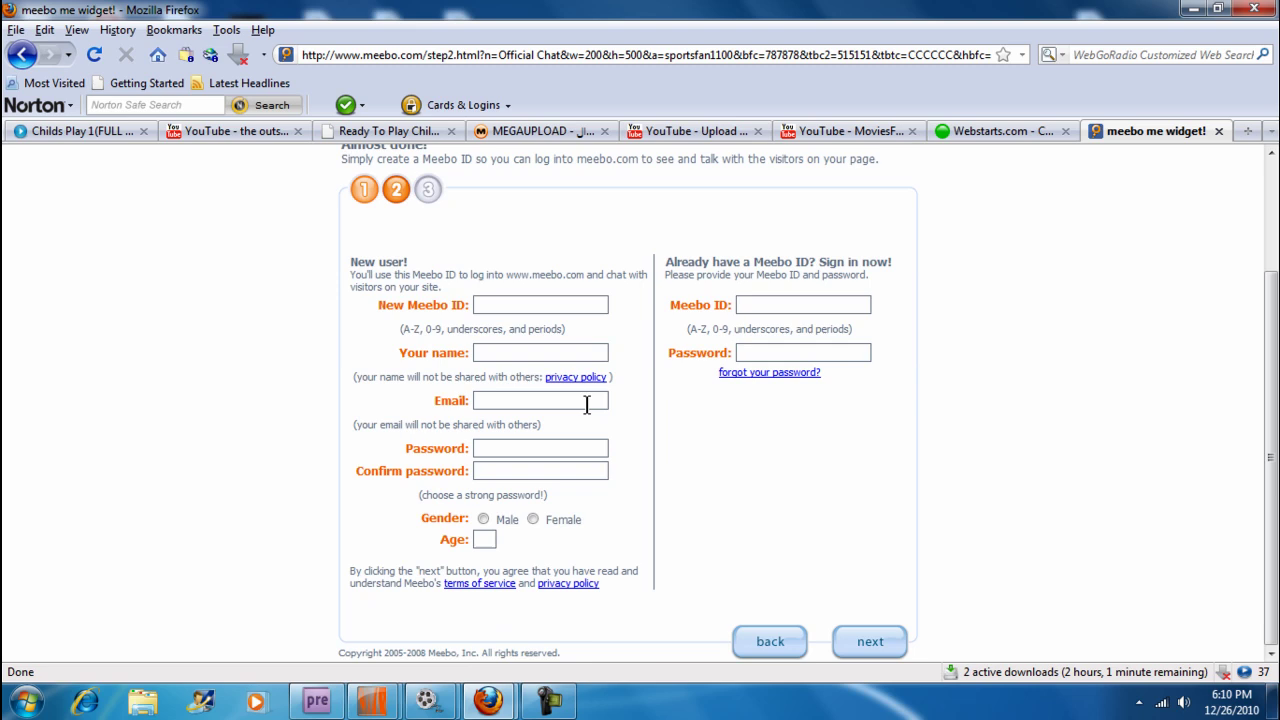
click(843, 308)
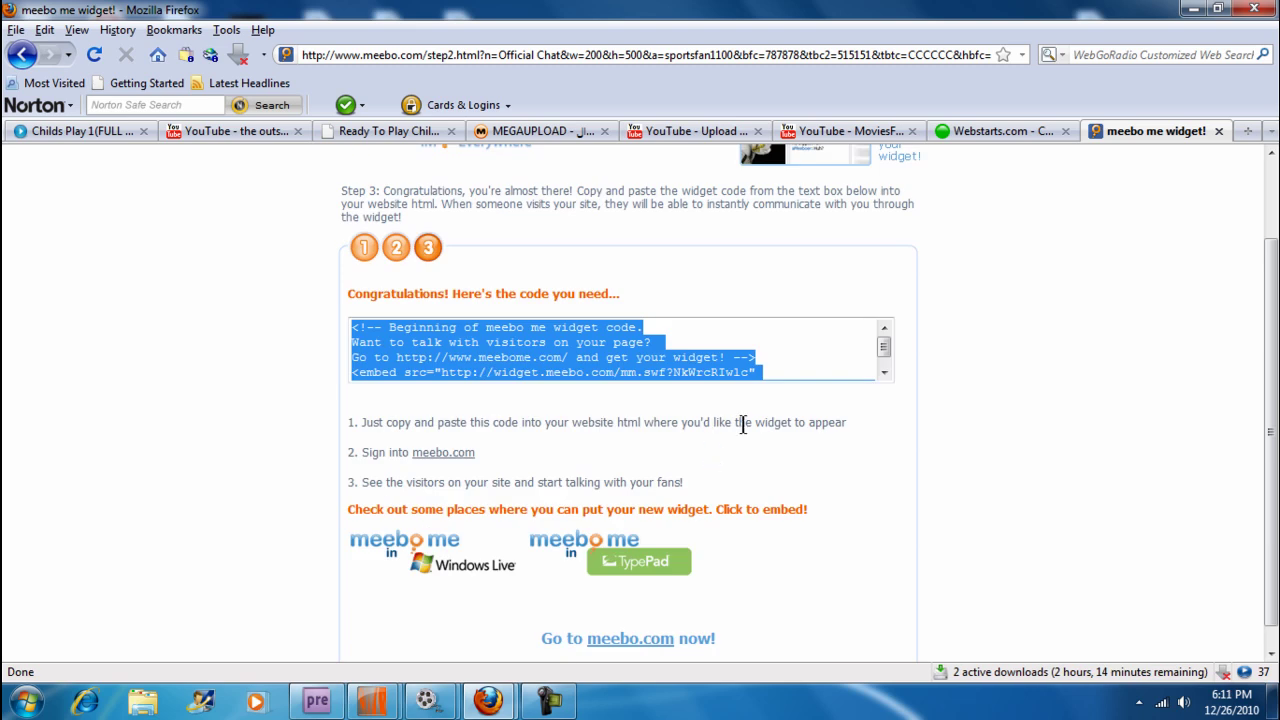
scroll(651, 249, down, 1)
scroll(10, 440, up, 3)
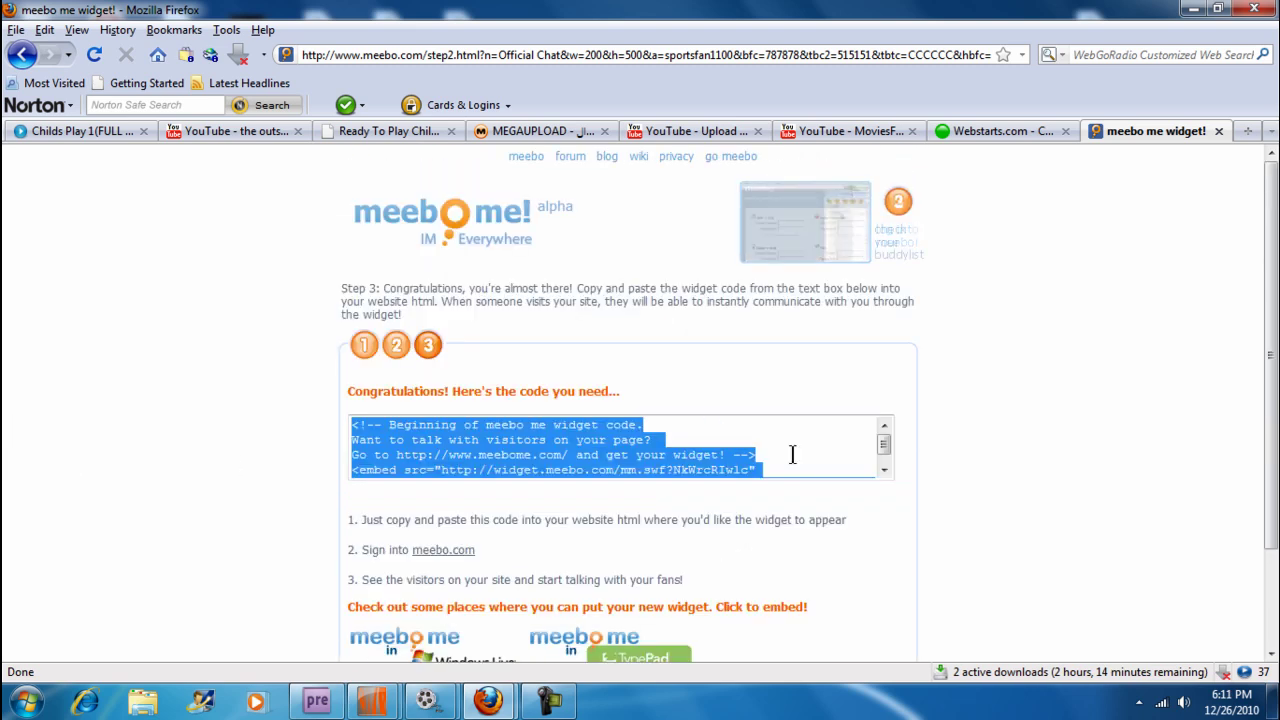
scroll(791, 451, down, 1)
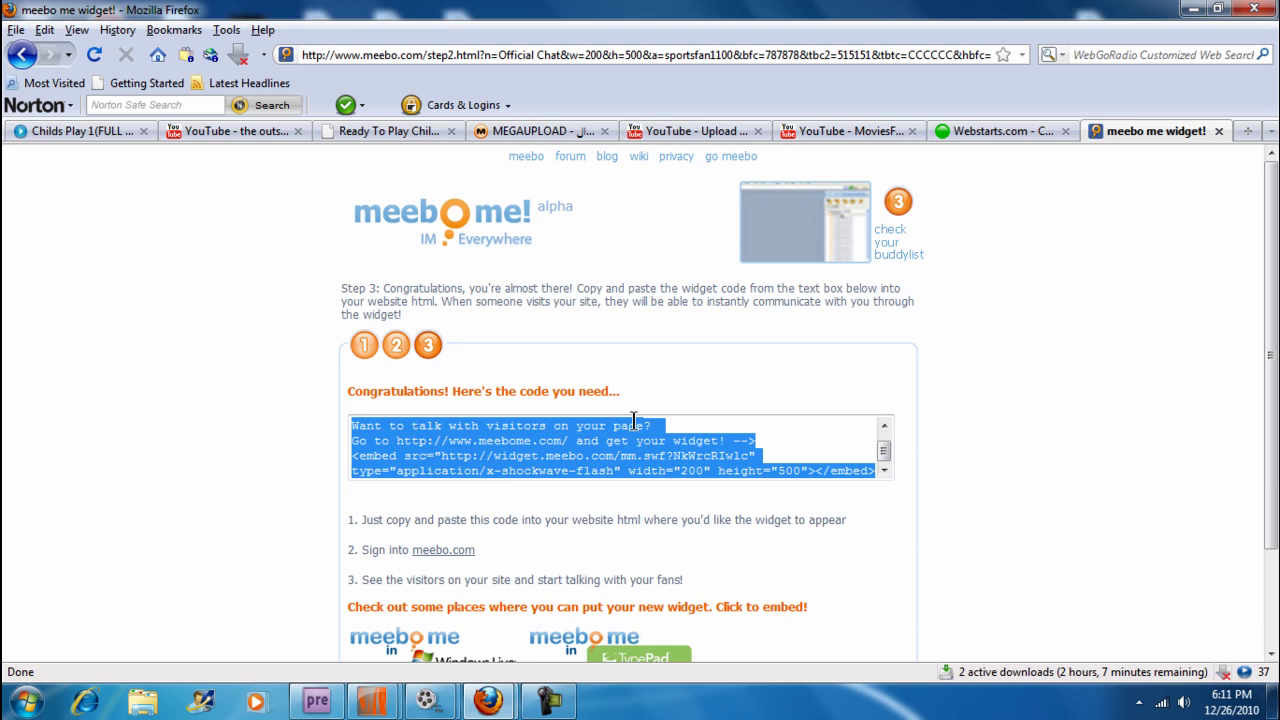
click(954, 128)
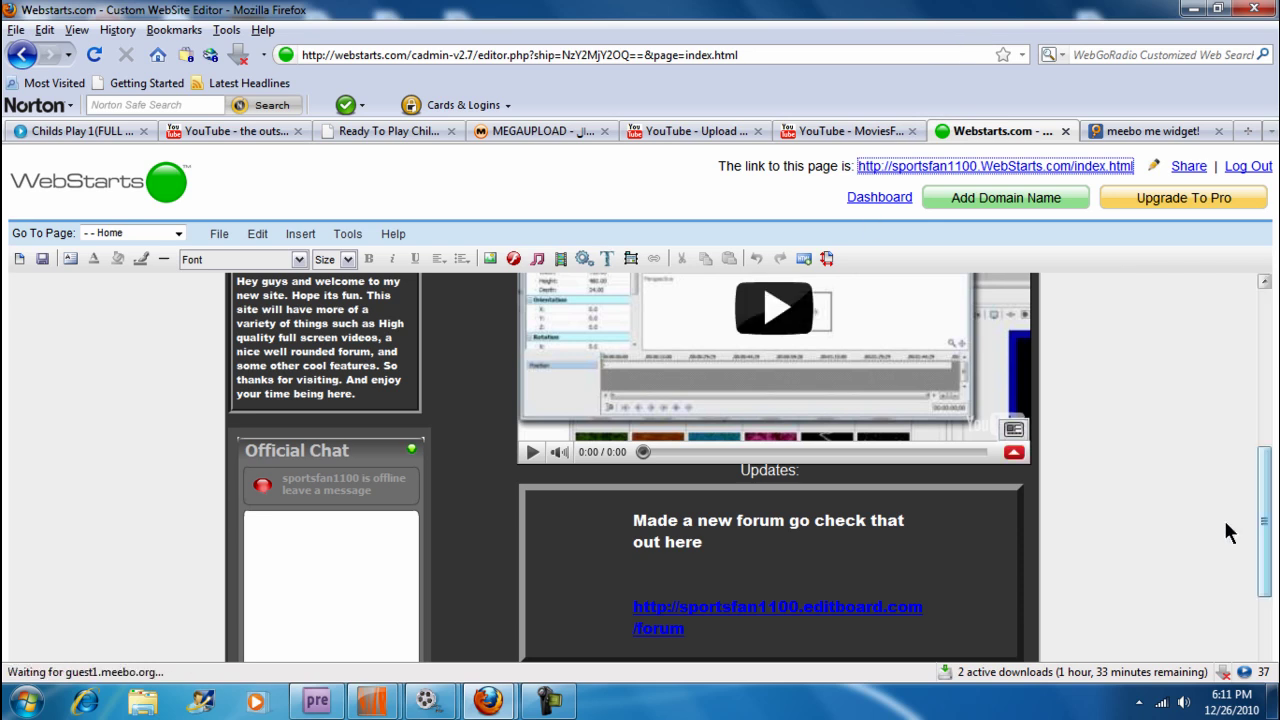
scroll(1146, 472, up, 4)
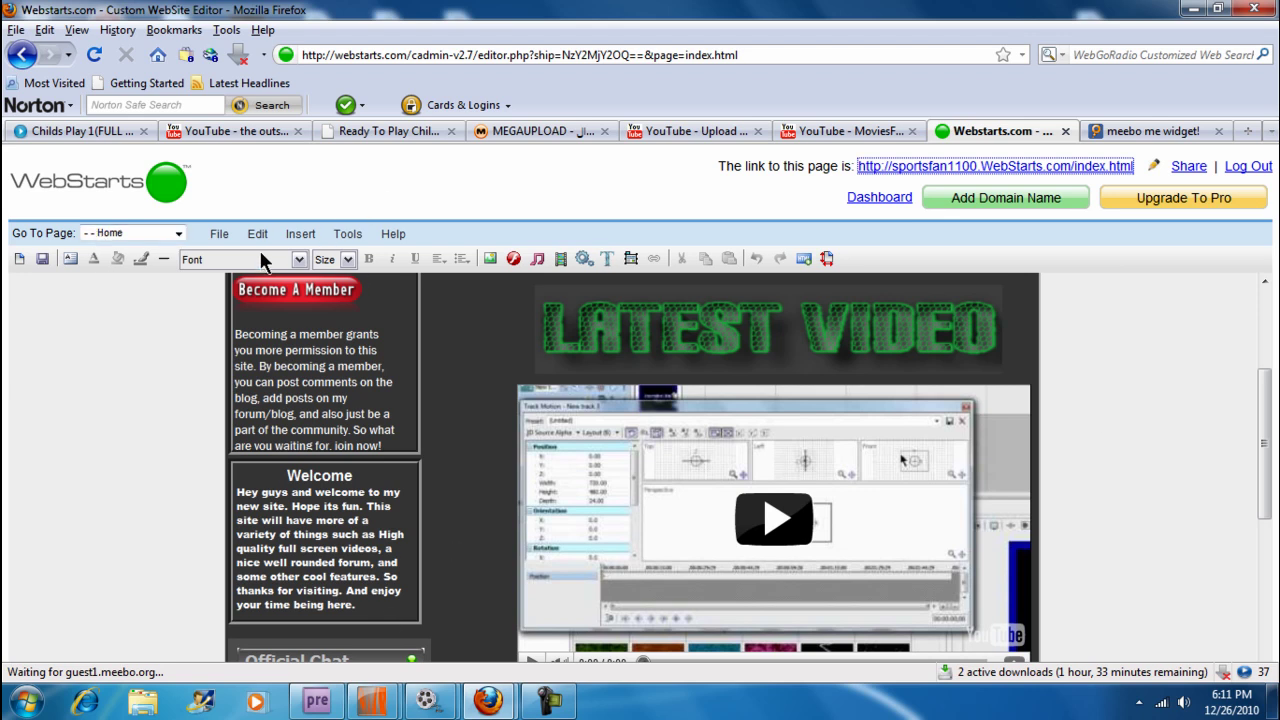
click(350, 236)
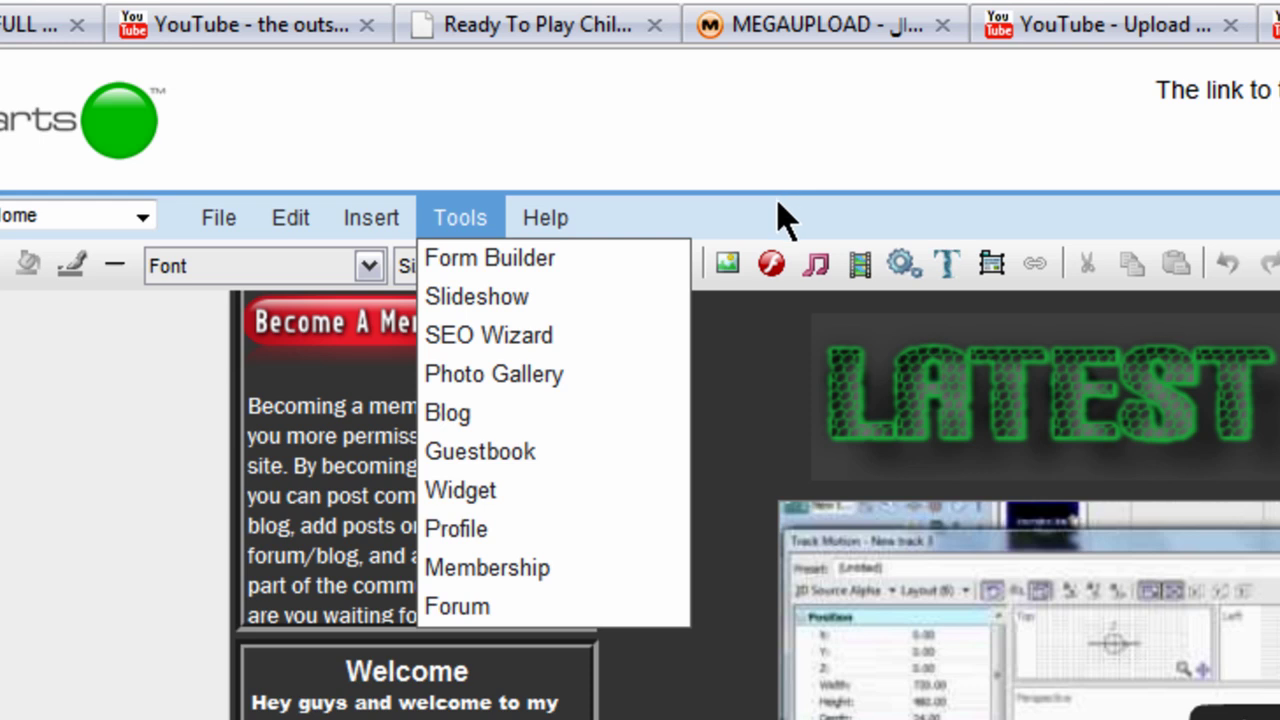
click(788, 214)
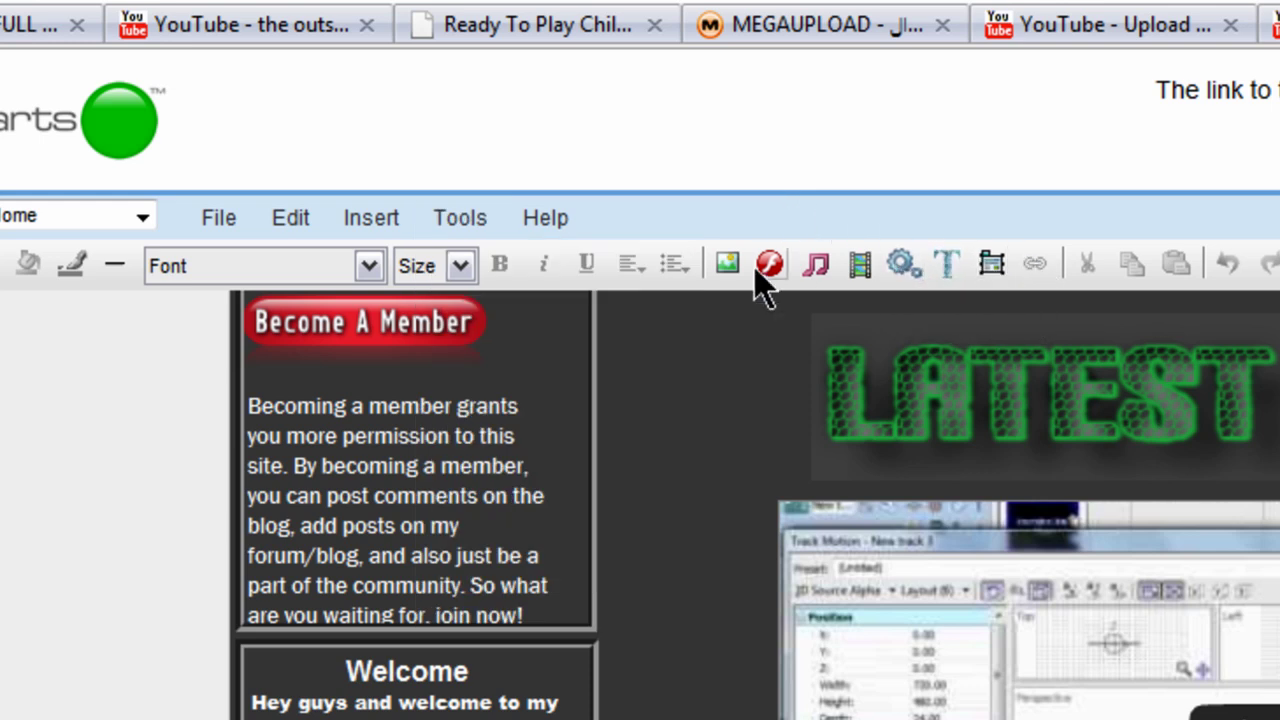
Step: Open the HTML/Text Widget details from the Communication widgets in Insert Widgets
click(906, 265)
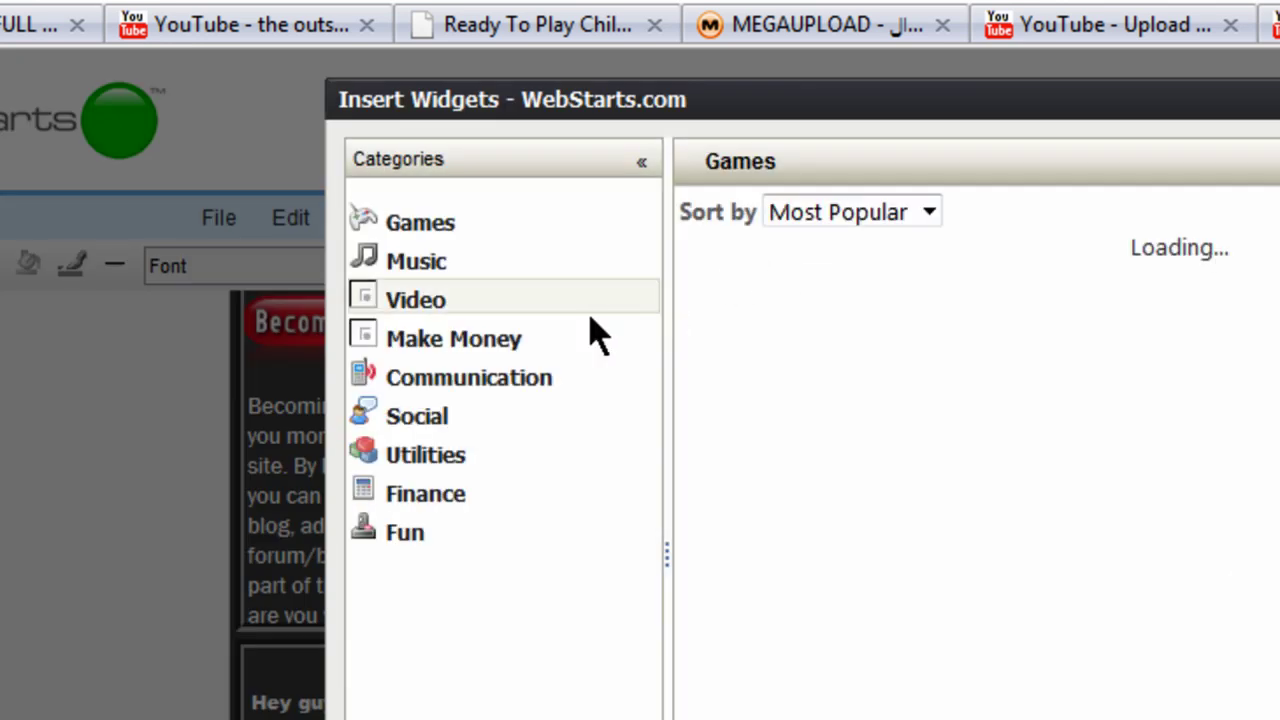
click(462, 384)
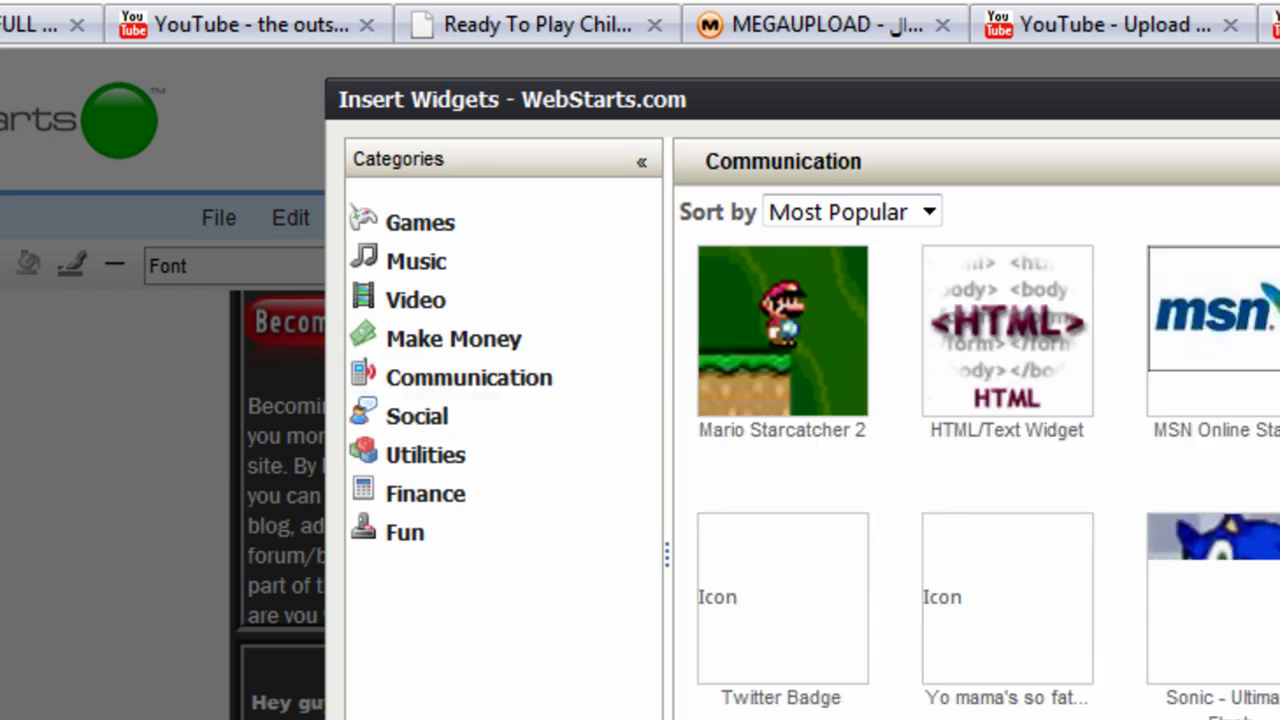
click(1025, 390)
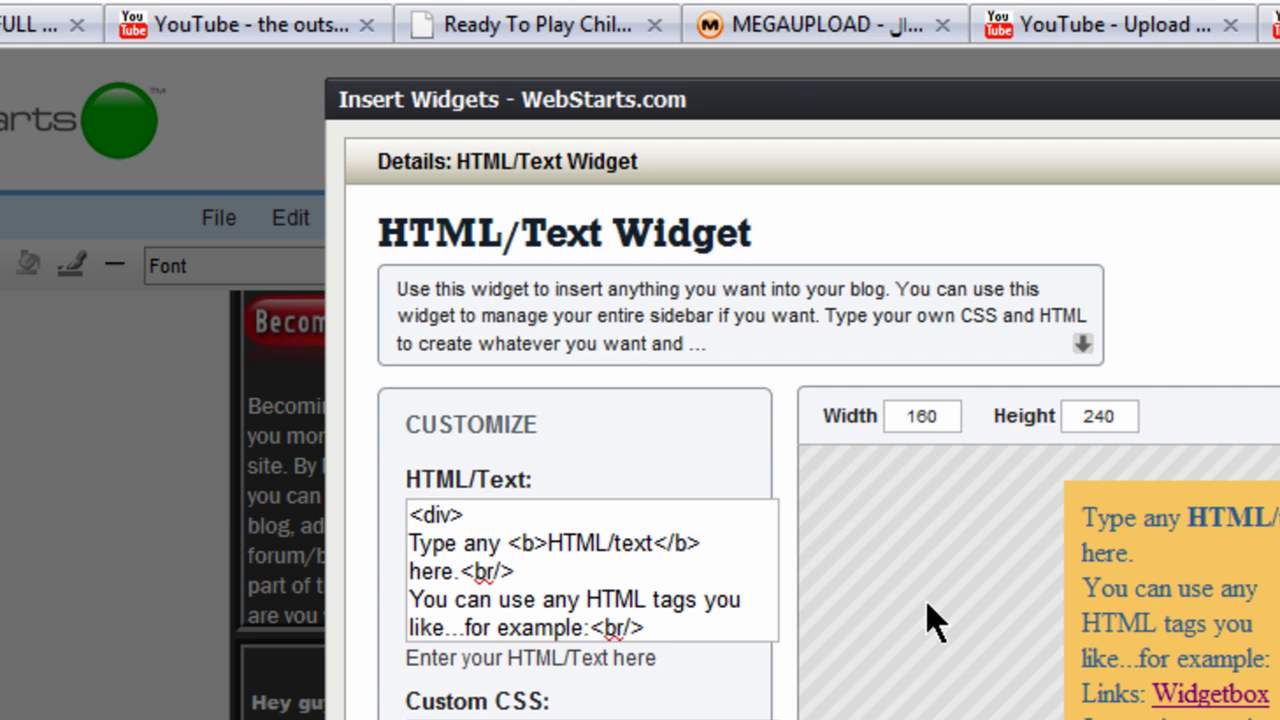
scroll(1220, 360, down, 2)
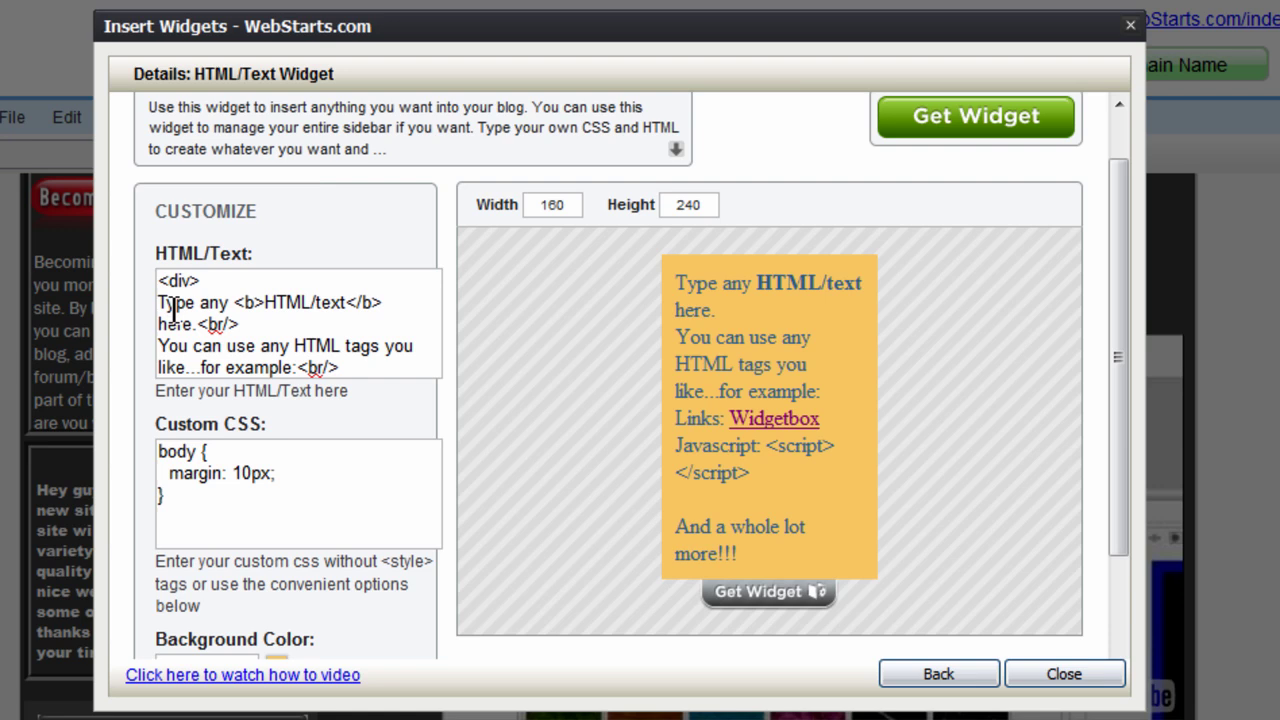
Step: Replace the widget's sample text with the Meebo chat code copied from the Meebo page
drag(240, 322, 157, 302)
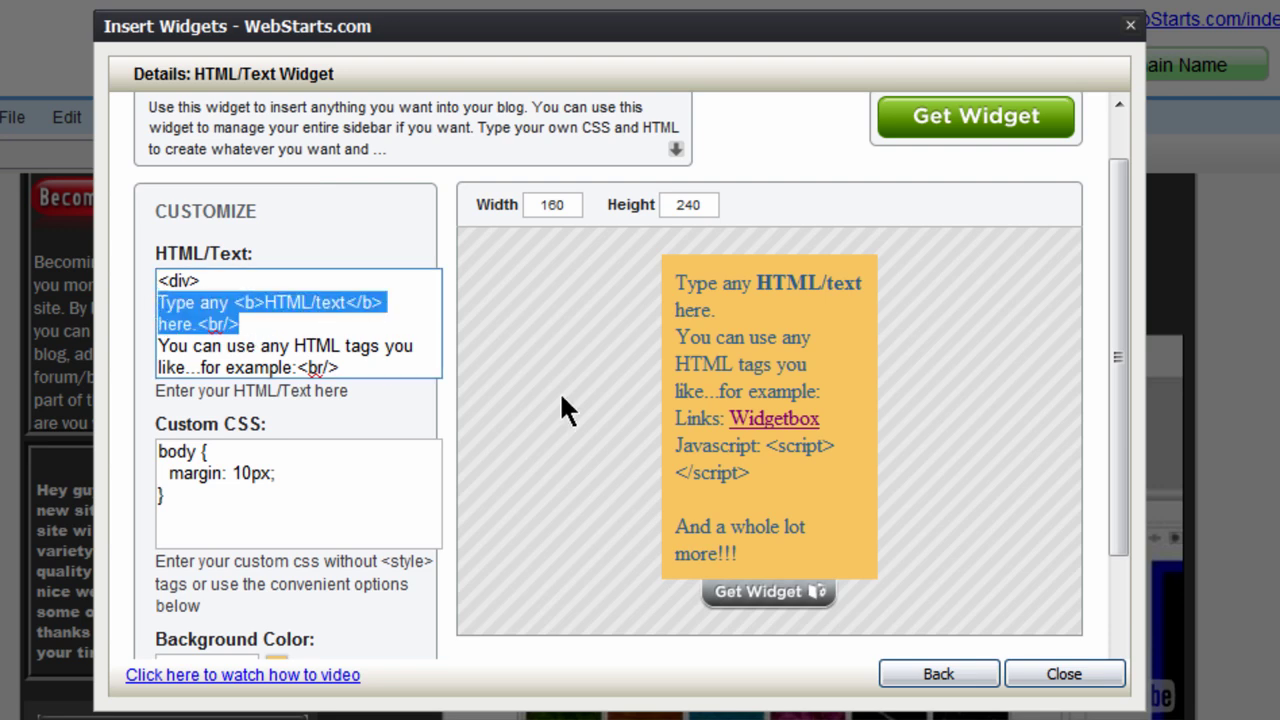
key(Delete)
text(Childs Play 2(FULL MOVIE) part 3)
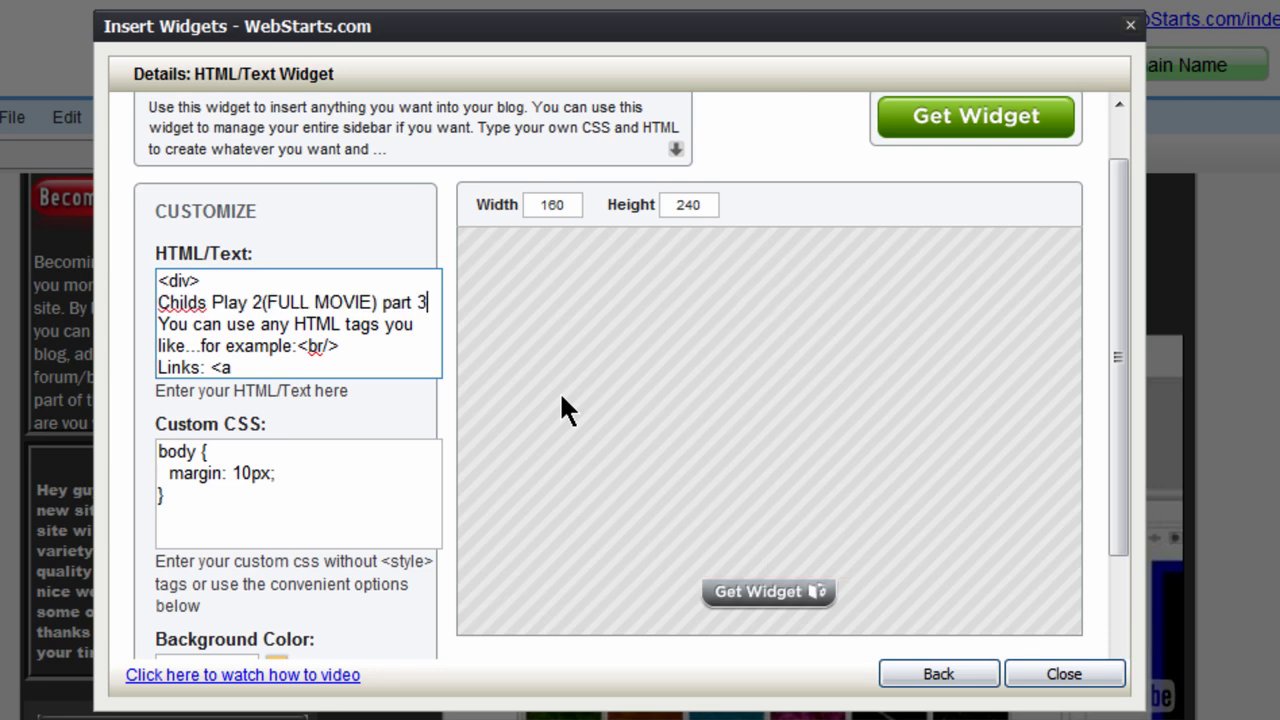
key(ctrl+z)
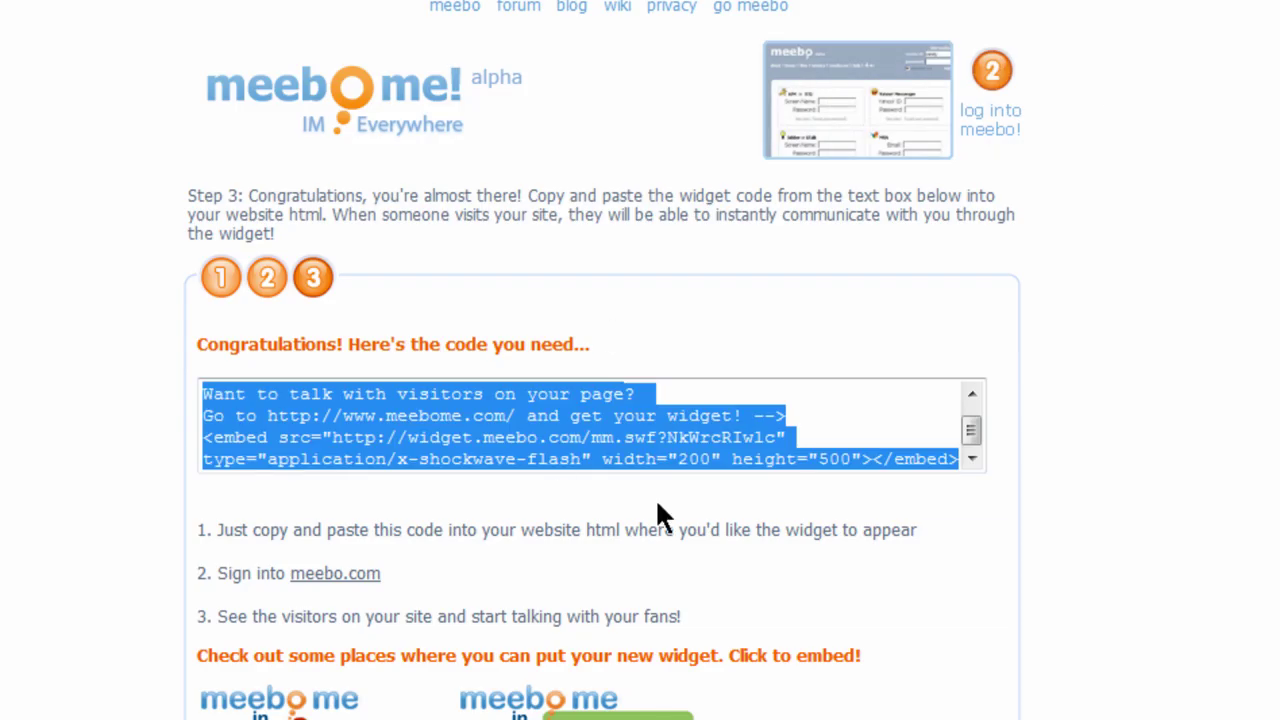
right_click(610, 428)
click(725, 516)
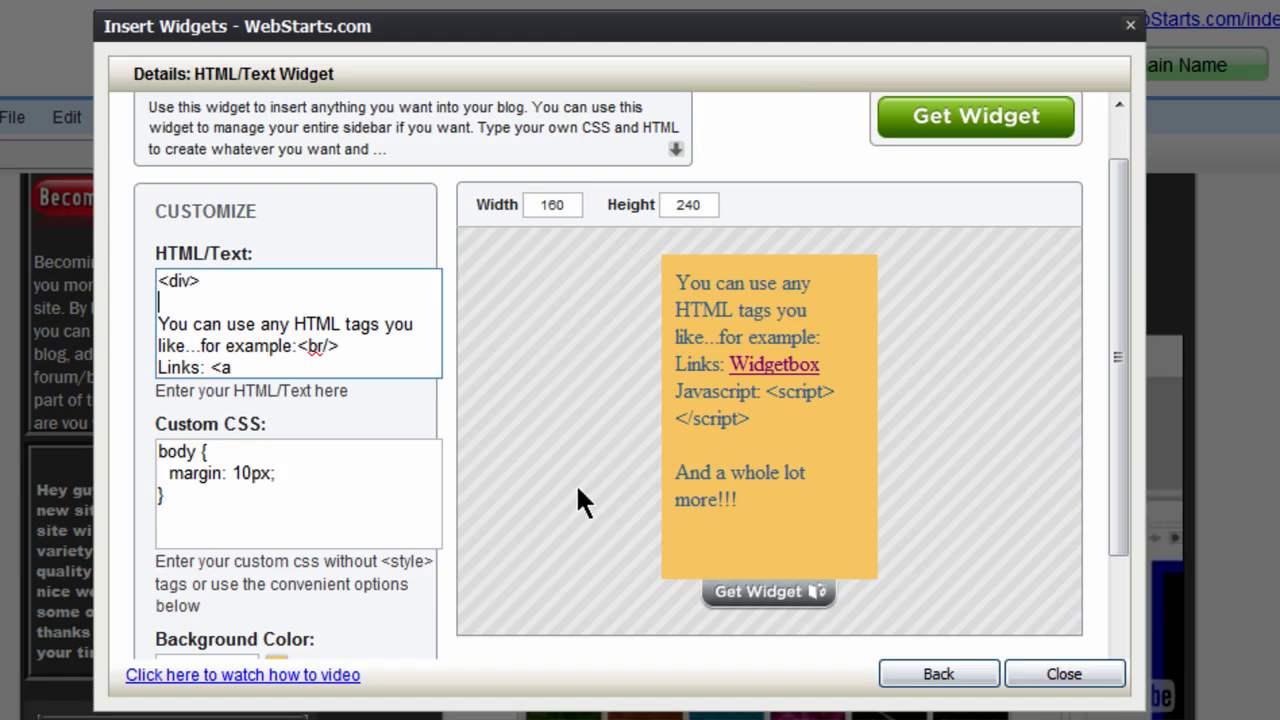
key(ctrl+v)
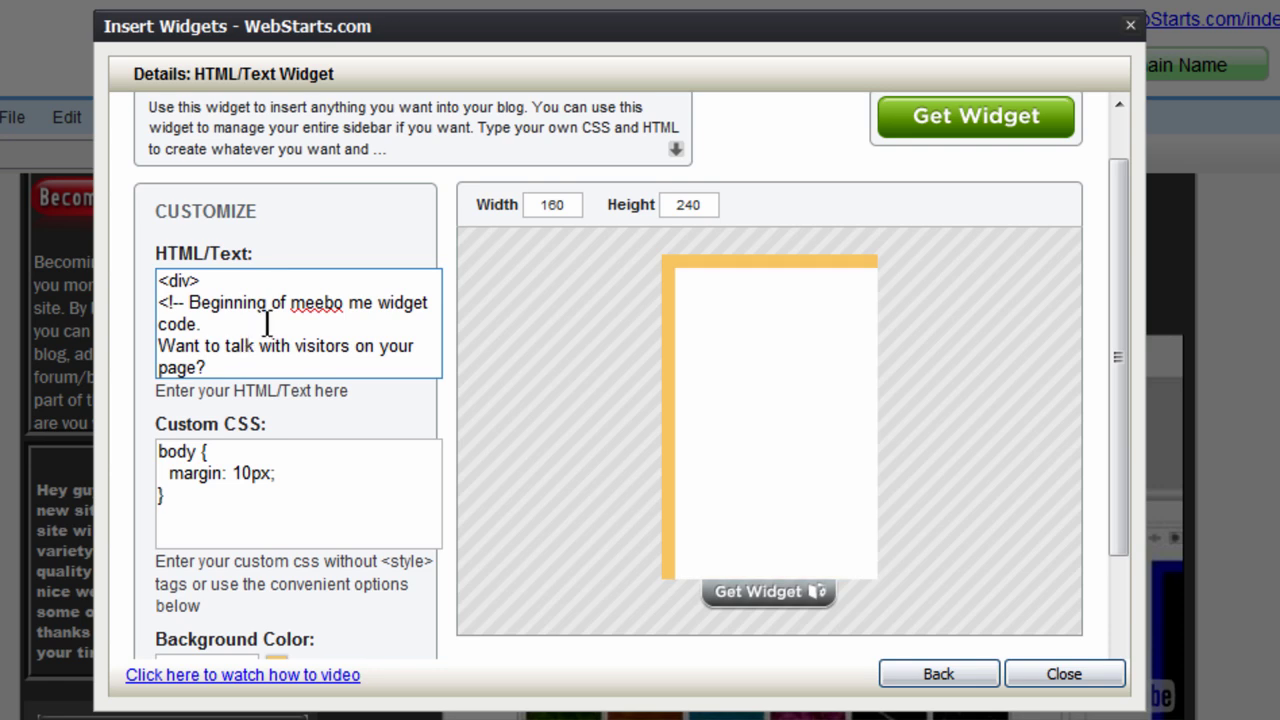
key(ctrl+z)
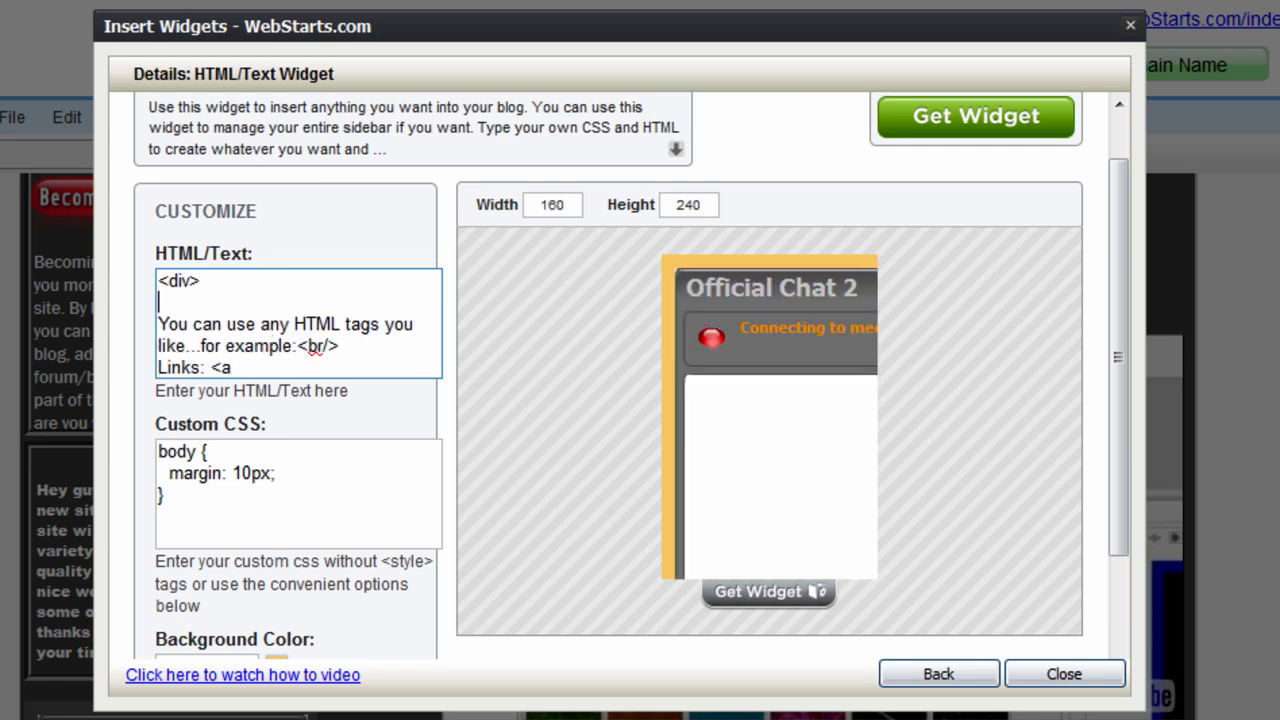
key(alt+Tab)
right_click(484, 452)
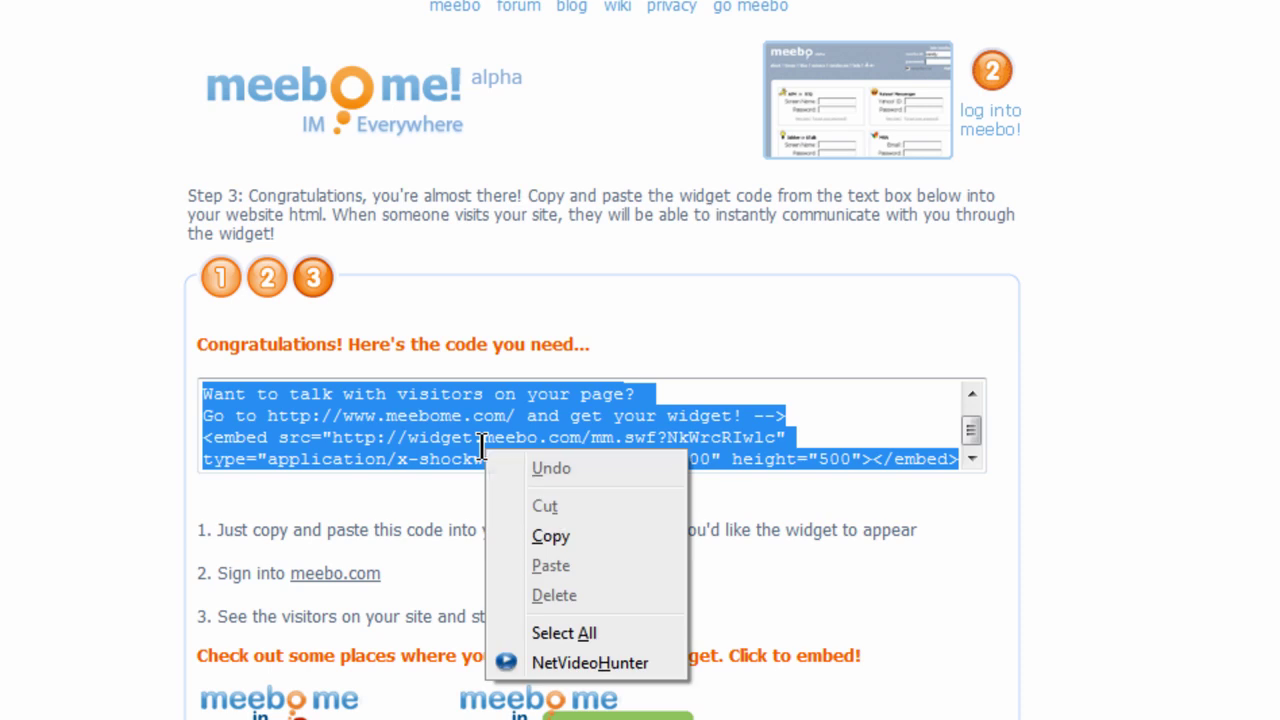
click(594, 537)
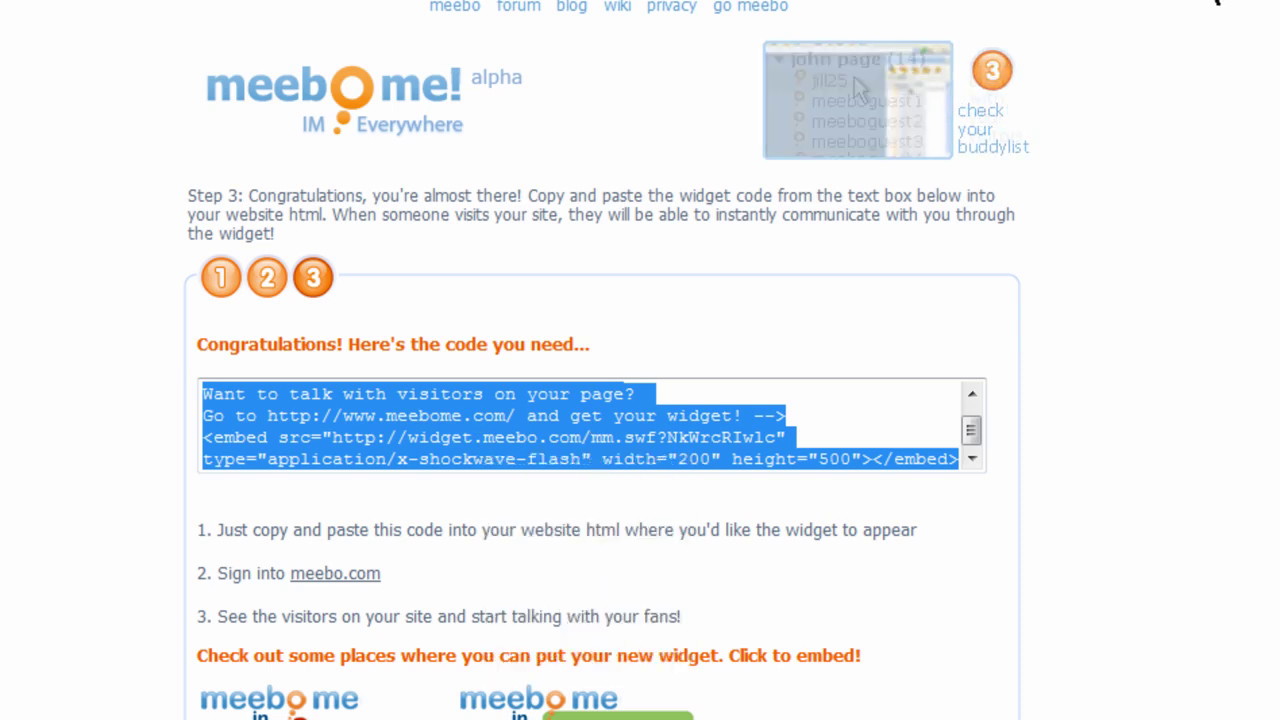
key(alt+Tab)
text(<!-- Beginning of meebo me widget code. Want to talk with visitors on your page? Go to http://www.meebome.com/ and get your widget! --> <embed src="http://widget.meebo.com/mm.swf?NkWrcRIwlc" type="application/x-shockwave-flash" width="200" height="500"></embed>)
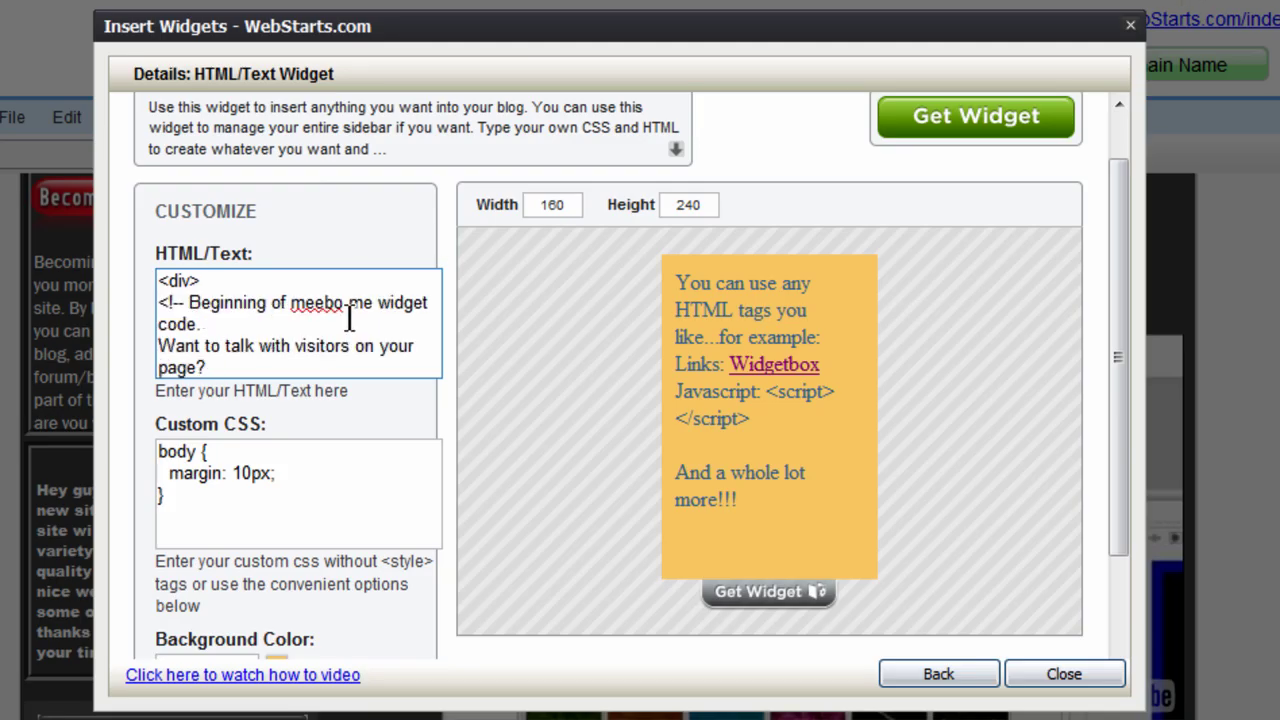
scroll(349, 320, down, 2)
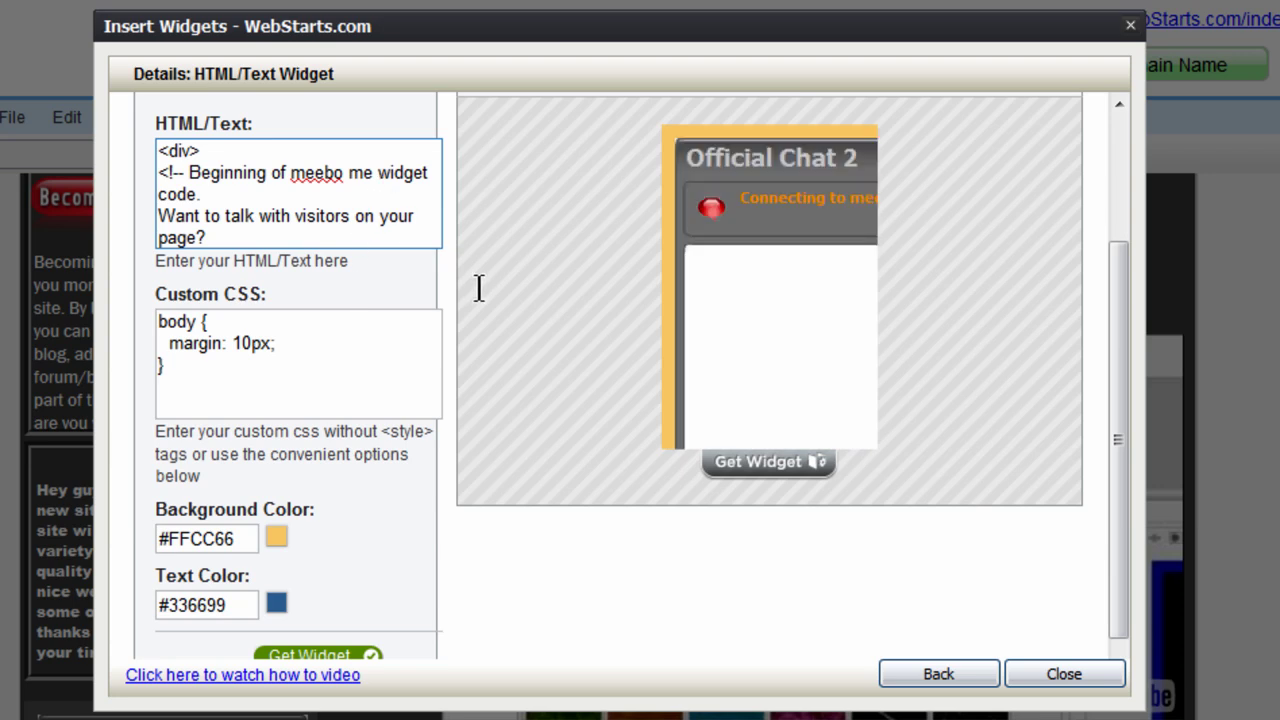
scroll(480, 286, up, 3)
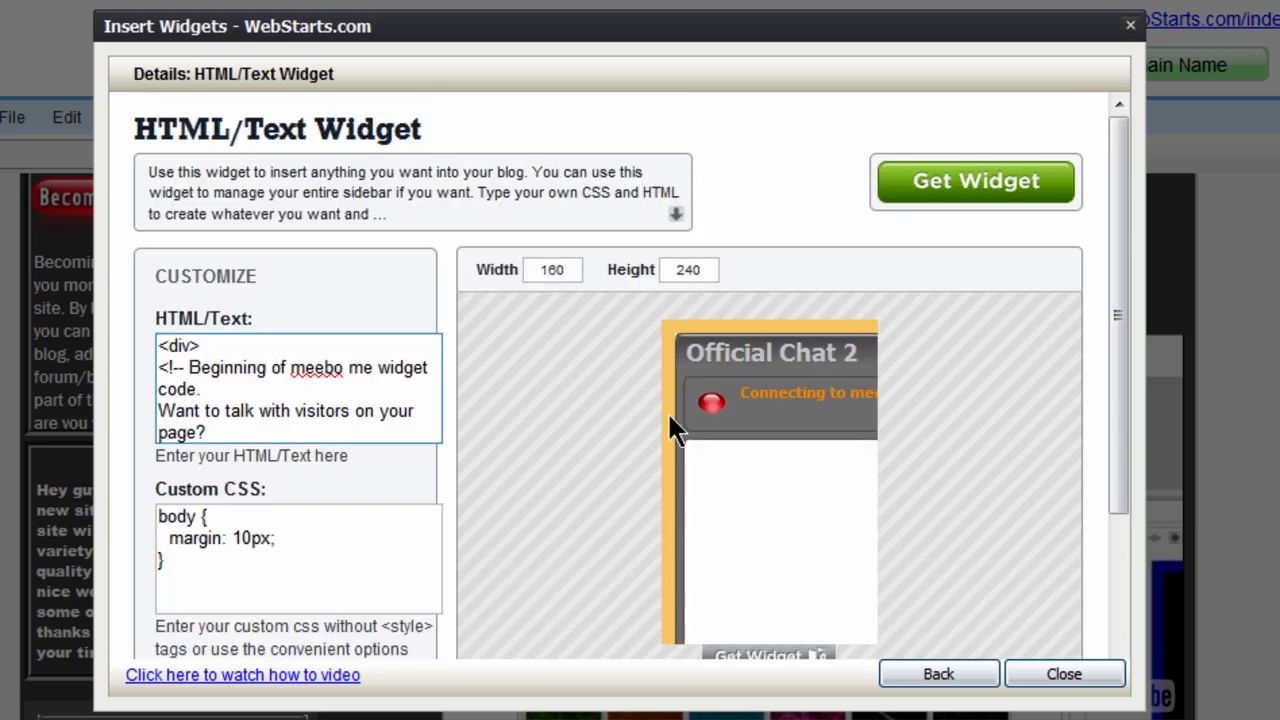
scroll(670, 418, down, 1)
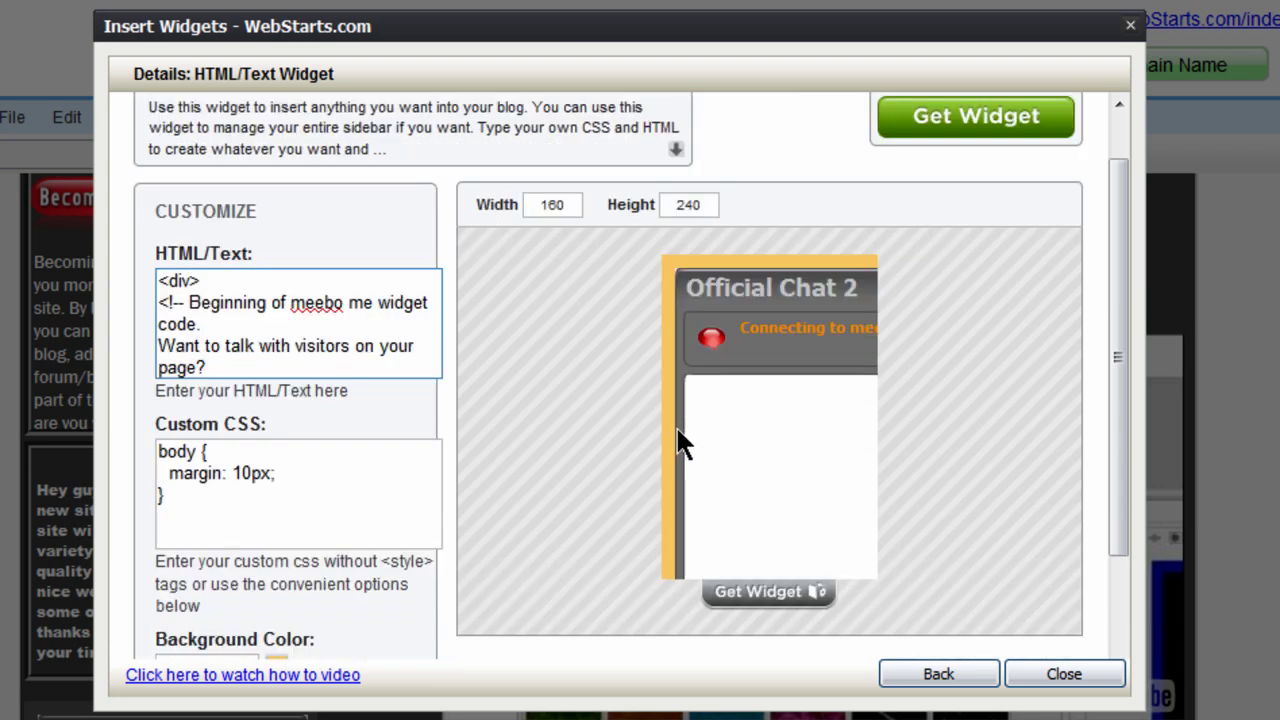
Step: Set the HTML/Text widget size to 200 wide by 500 high
click(581, 210)
key(BackSpace)
key(BackSpace)
key(BackSpace)
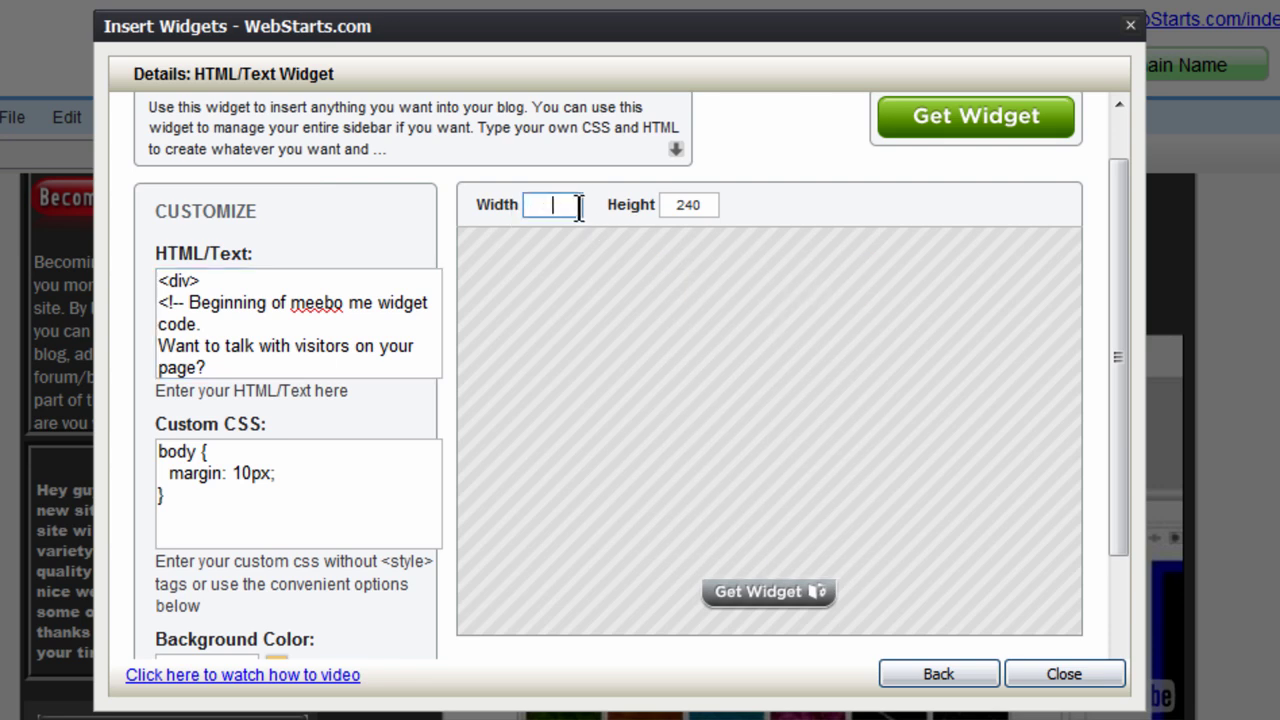
text(160)
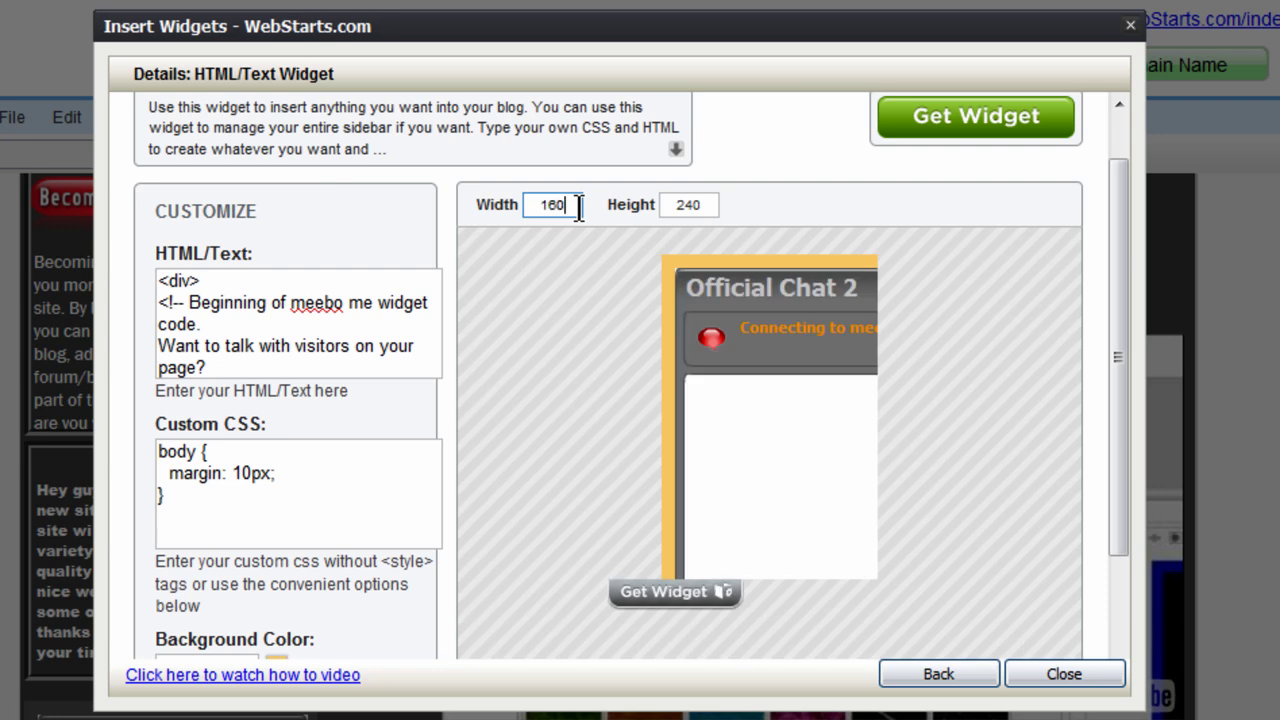
key(BackSpace)
key(BackSpace)
key(BackSpace)
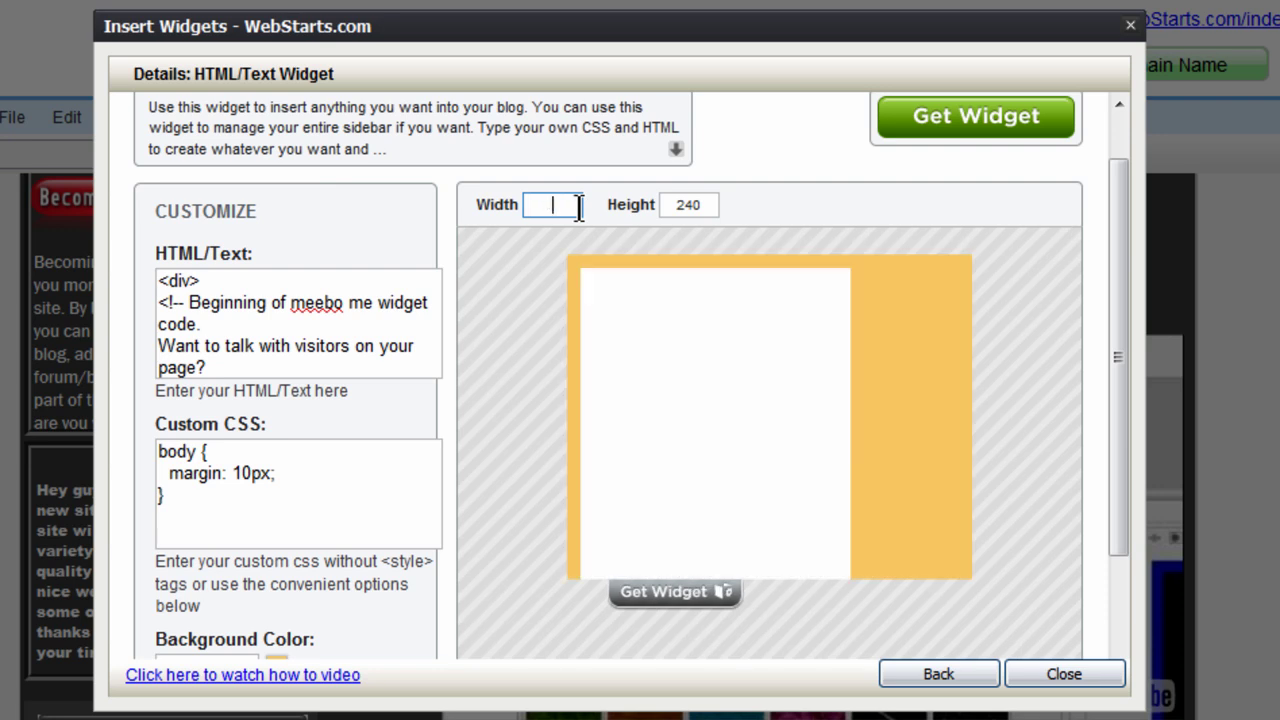
text(200)
key(Tab)
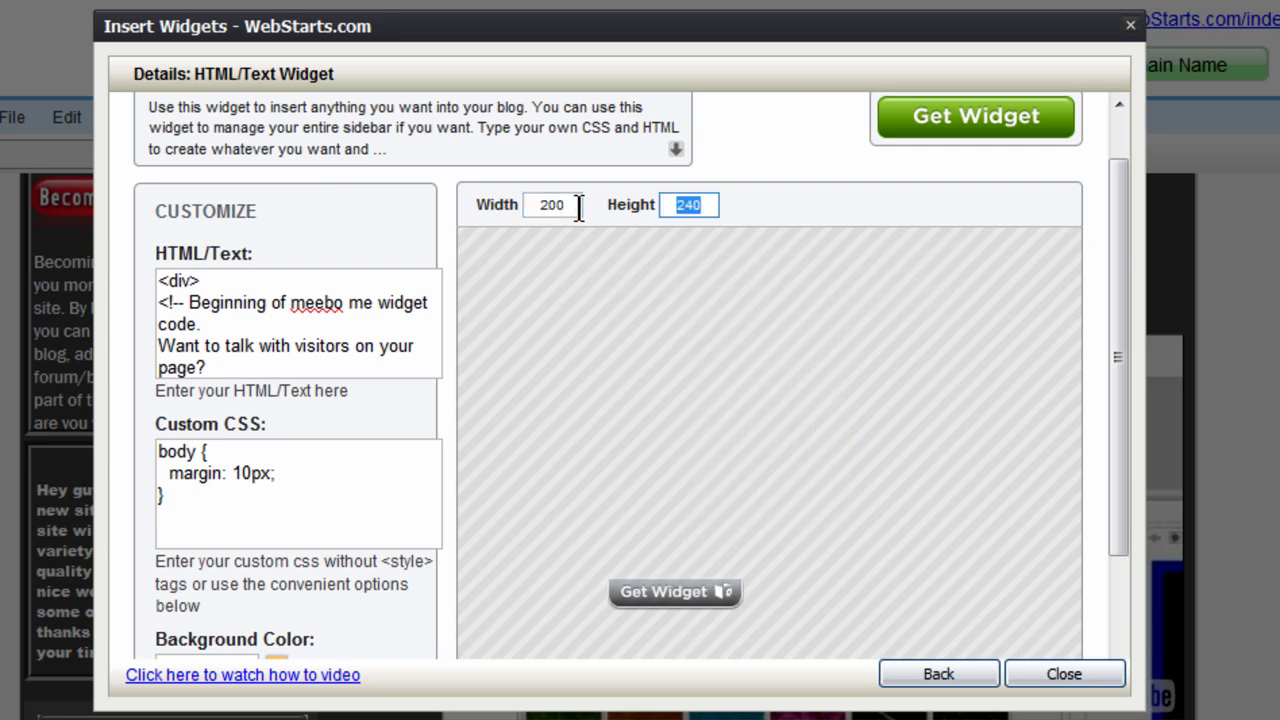
text(500)
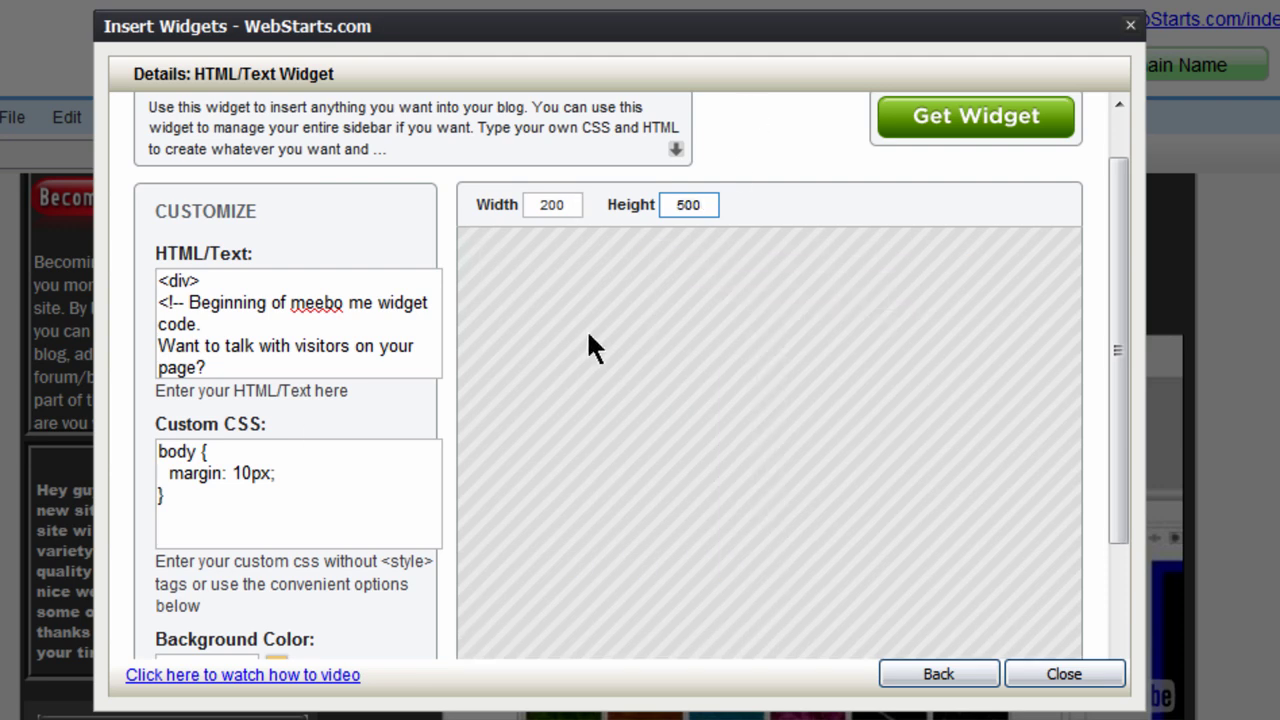
scroll(588, 340, down, 3)
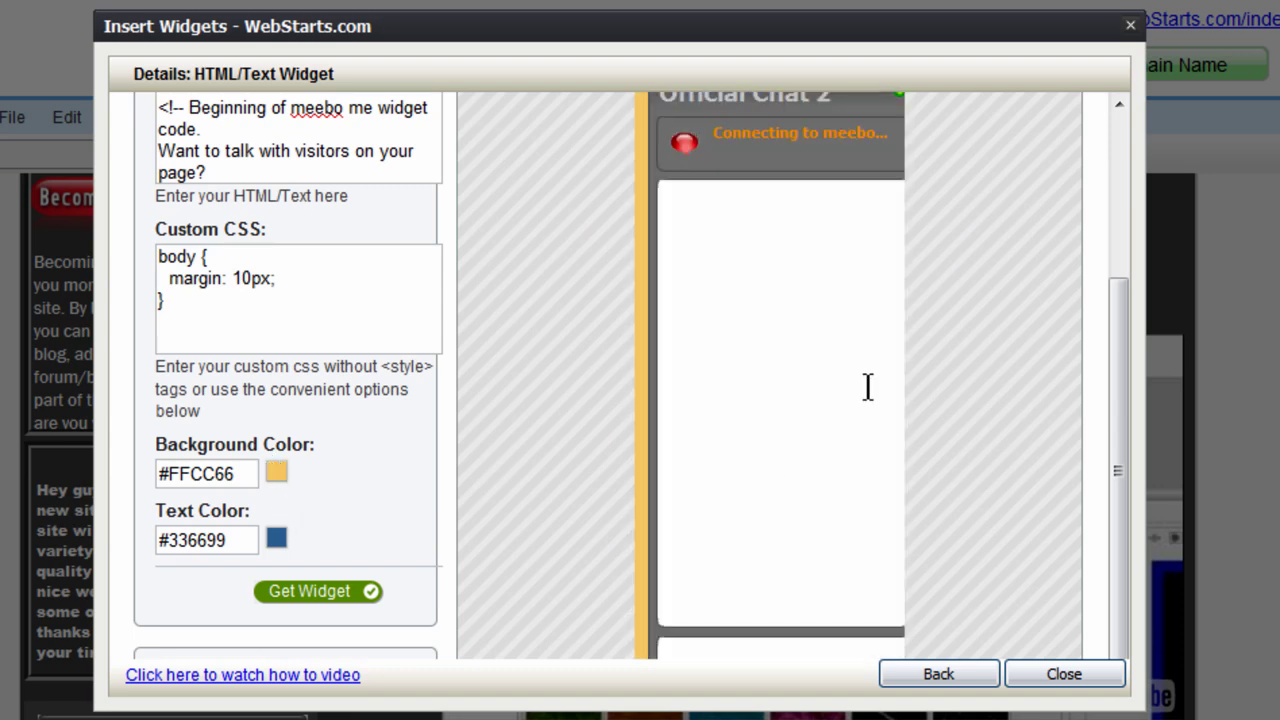
scroll(1043, 345, down, 1)
scroll(918, 385, up, 5)
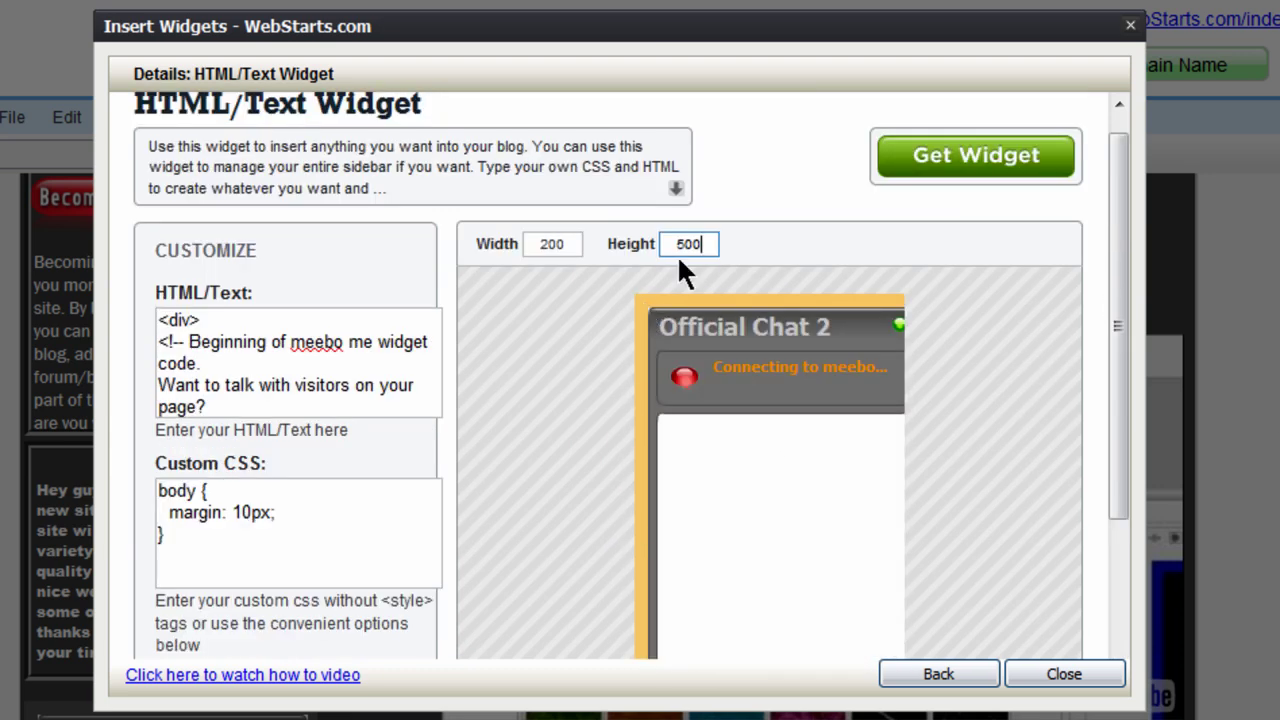
scroll(1016, 516, down, 1)
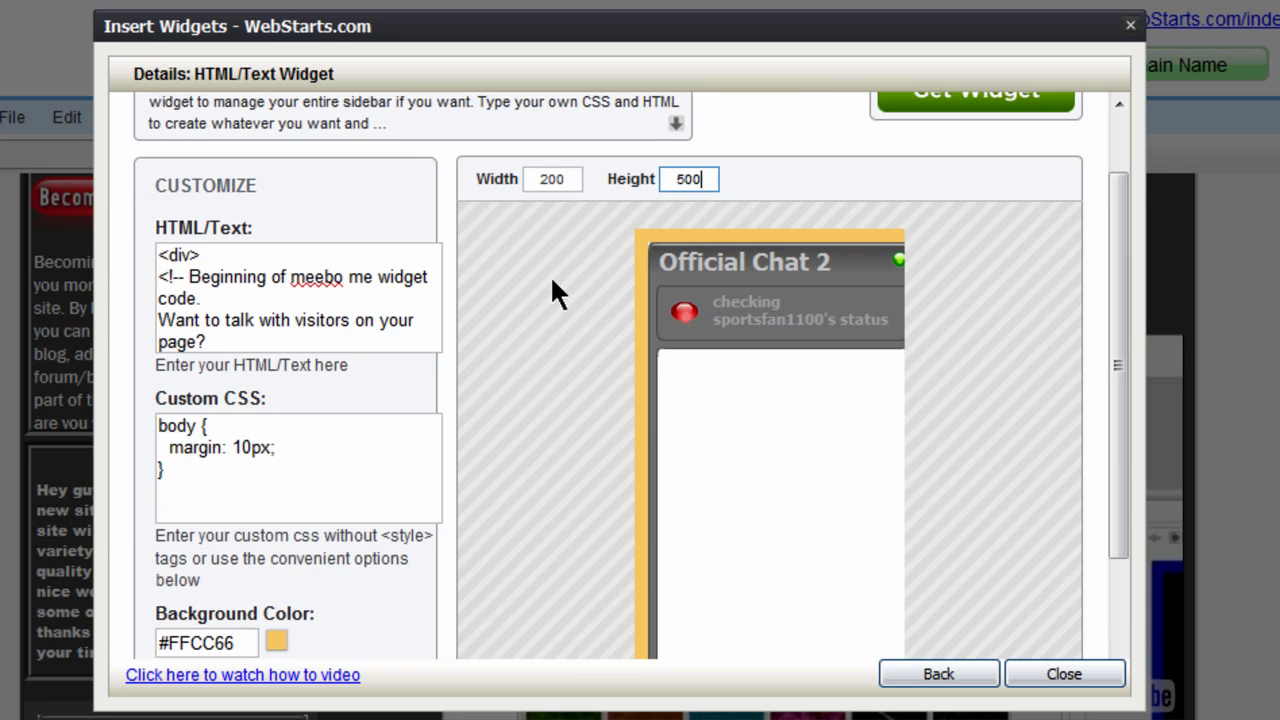
Step: Widen the widget to 215 so the Official Chat 2 preview fits
click(566, 179)
key(BackSpace)
key(BackSpace)
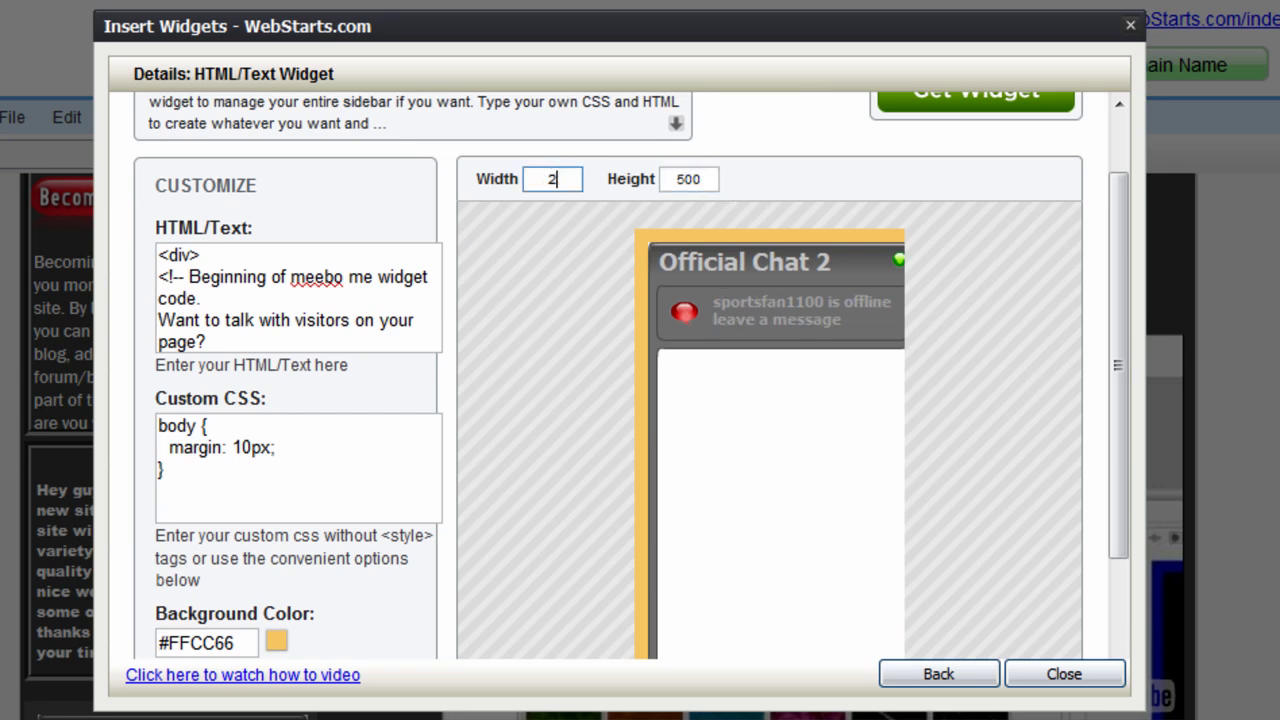
text(25)
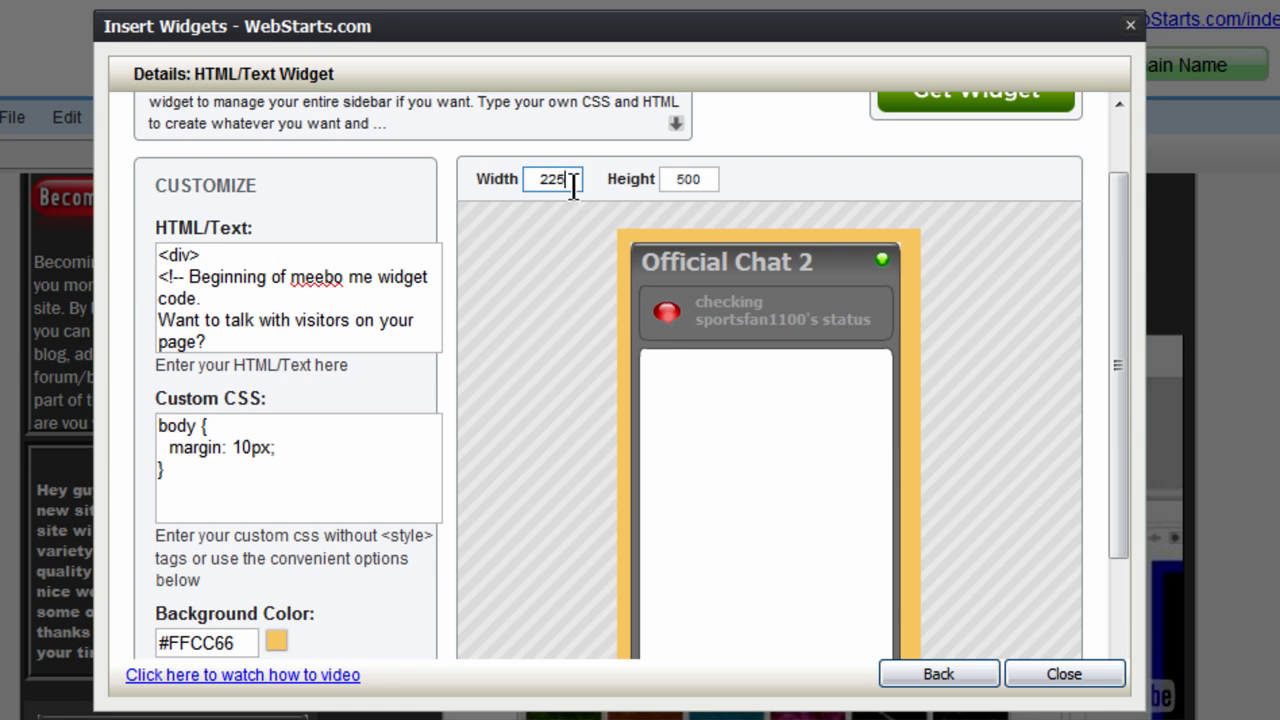
key(BackSpace)
text(2)
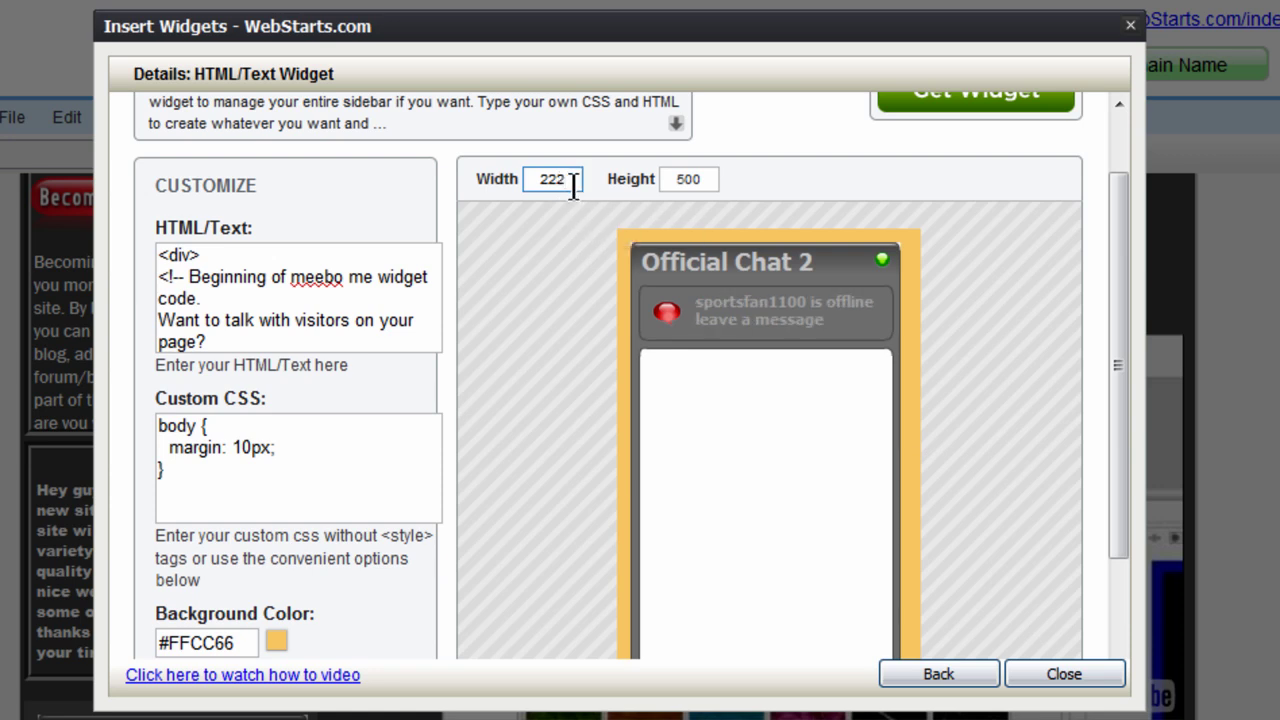
key(BackSpace)
key(BackSpace)
text(2)
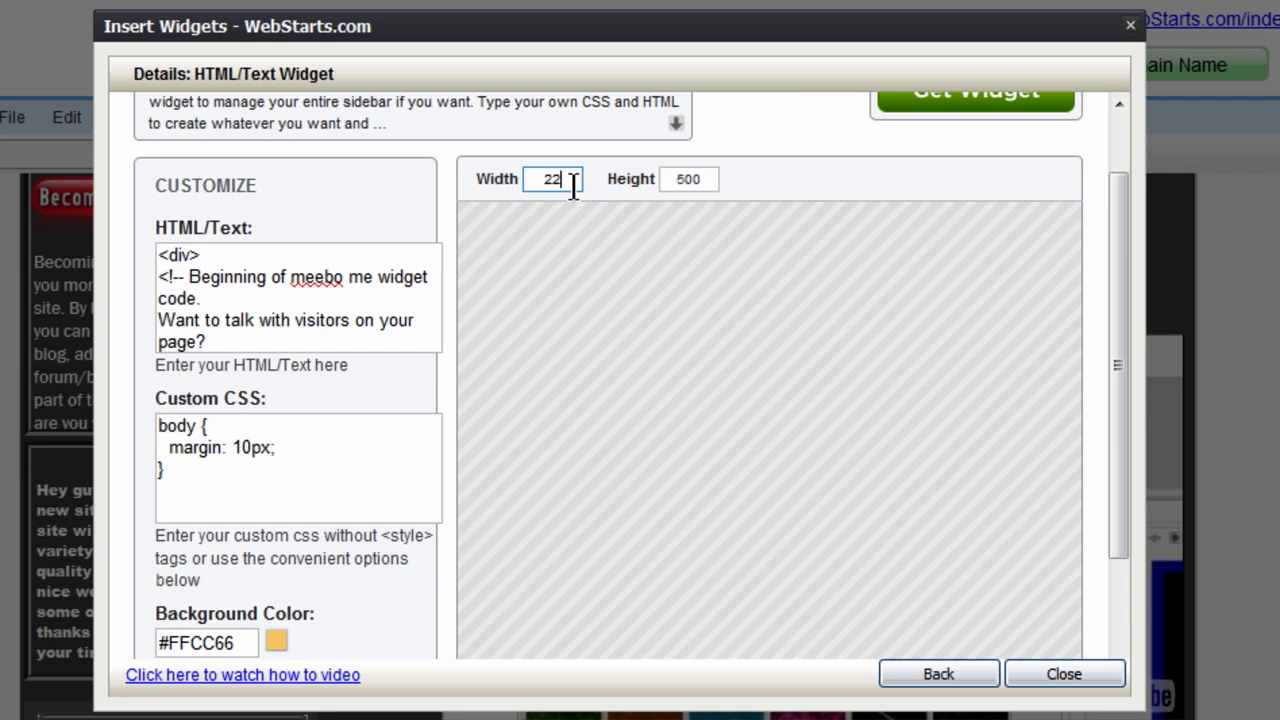
text(5)
key(BackSpace)
key(BackSpace)
text(15)
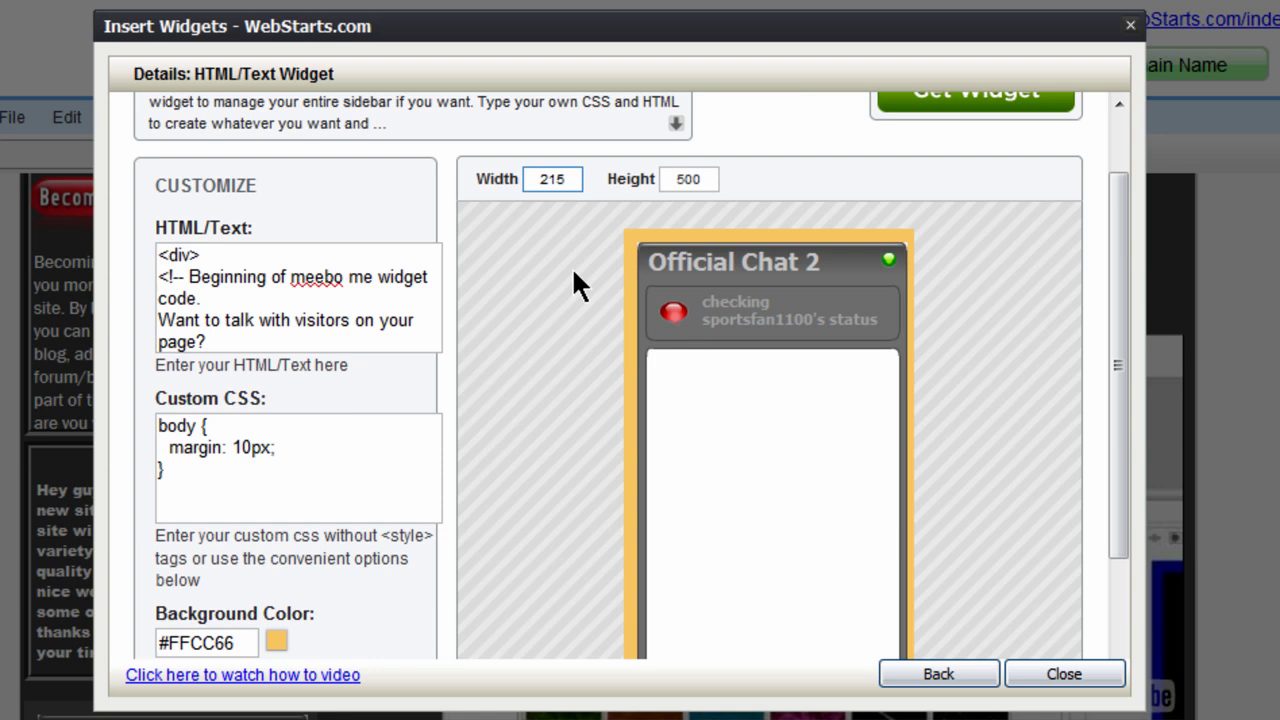
Step: Pick dark grey #545454 as the widget's background colour in the colour picker
scroll(574, 272, down, 3)
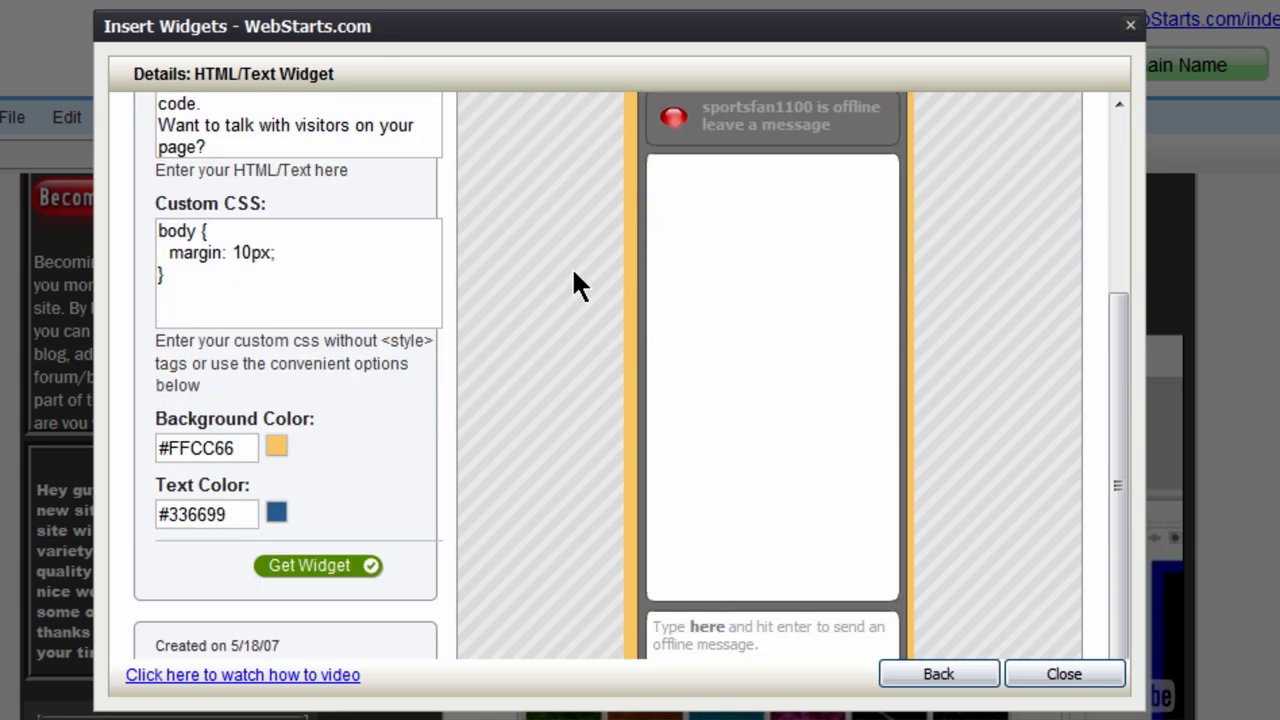
click(276, 448)
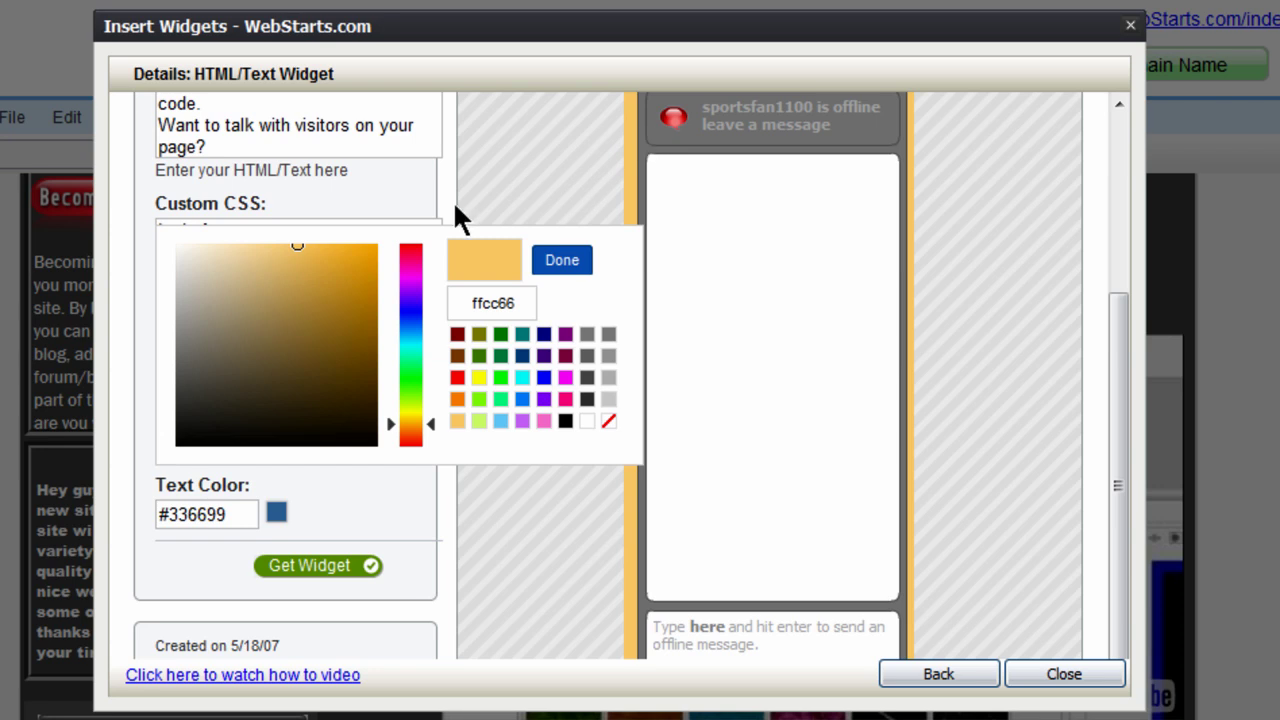
click(291, 258)
drag(289, 268, 157, 376)
click(189, 376)
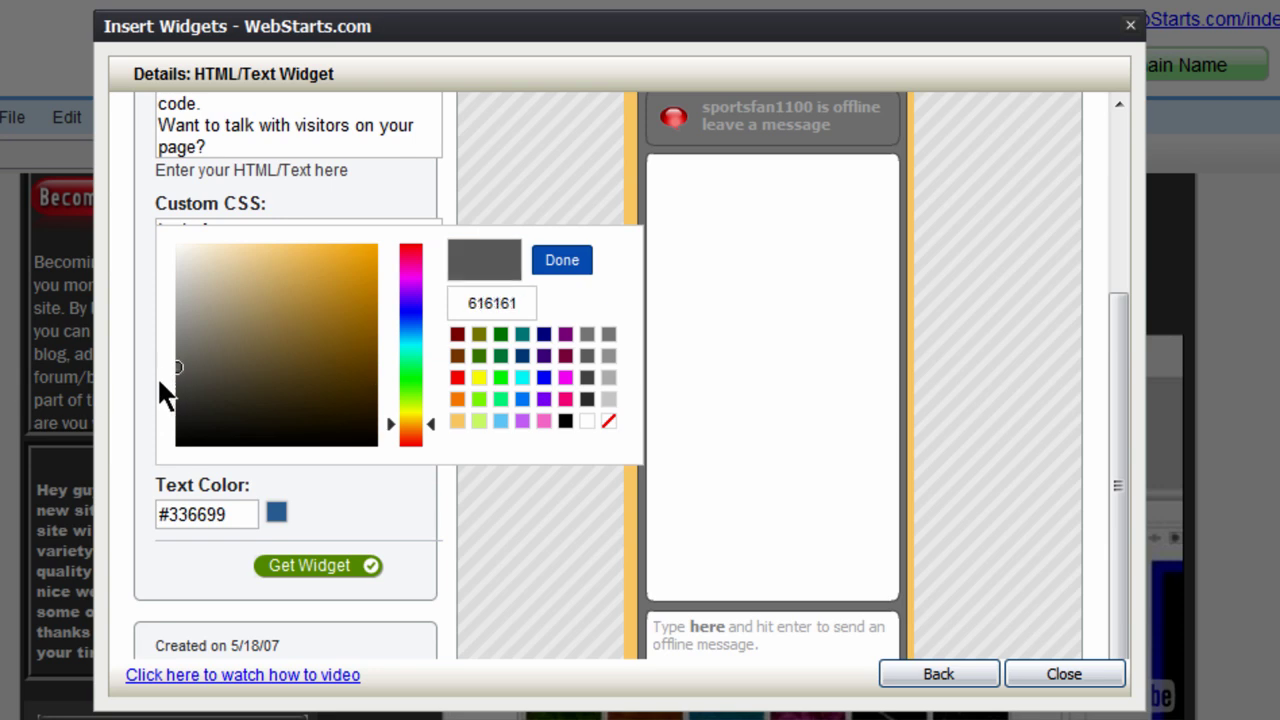
click(566, 267)
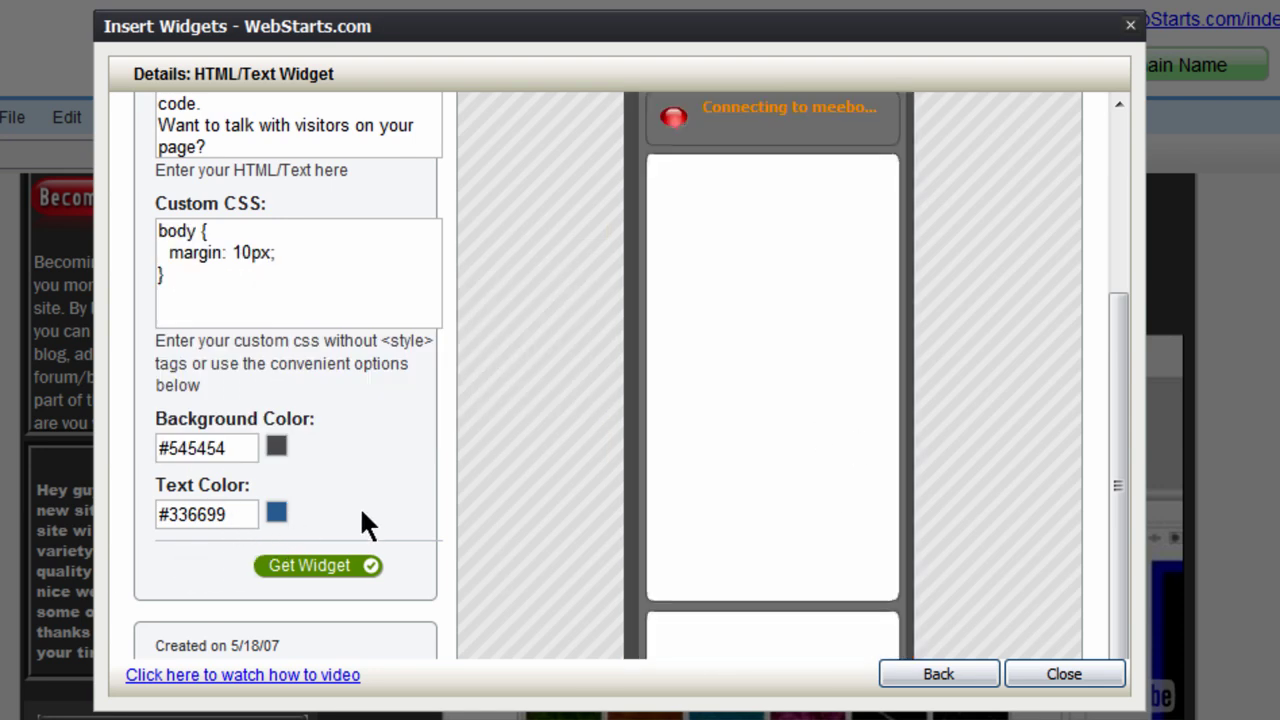
scroll(457, 520, up, 5)
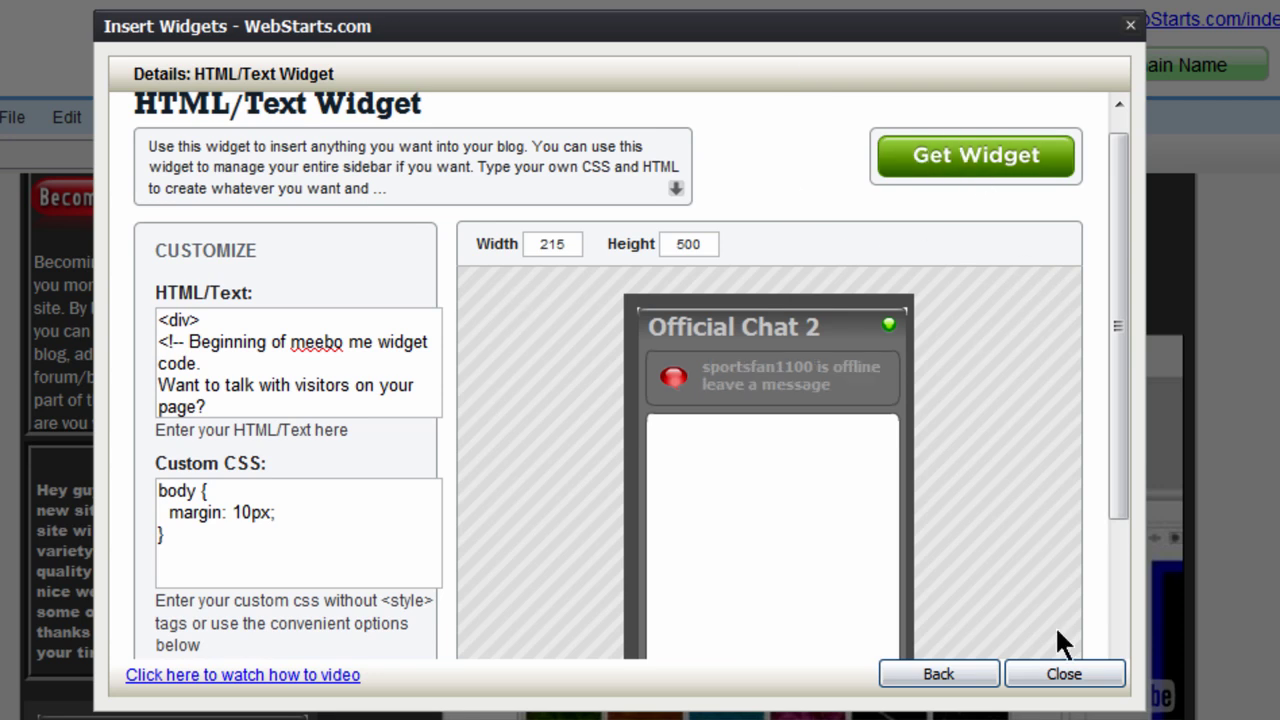
Step: Close the Insert Widgets dialog and bring up the editor's Save and Publish options
click(1066, 676)
scroll(263, 389, up, 5)
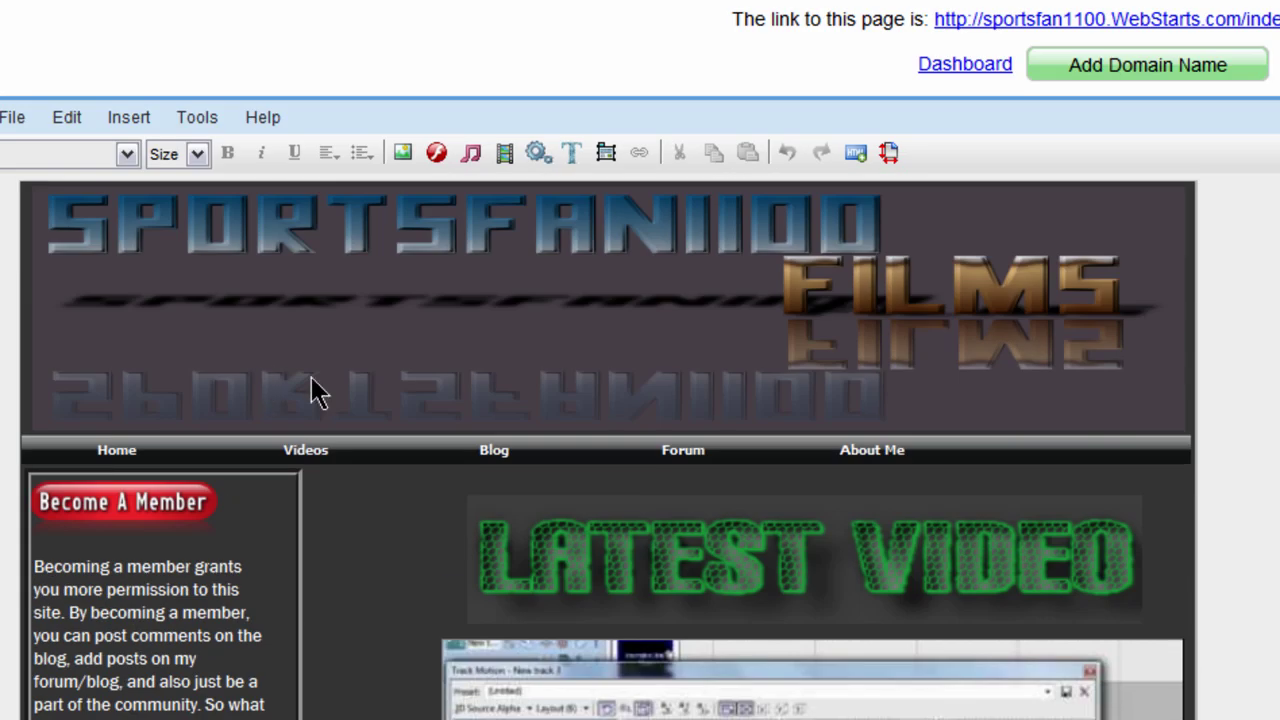
scroll(309, 586, down, 10)
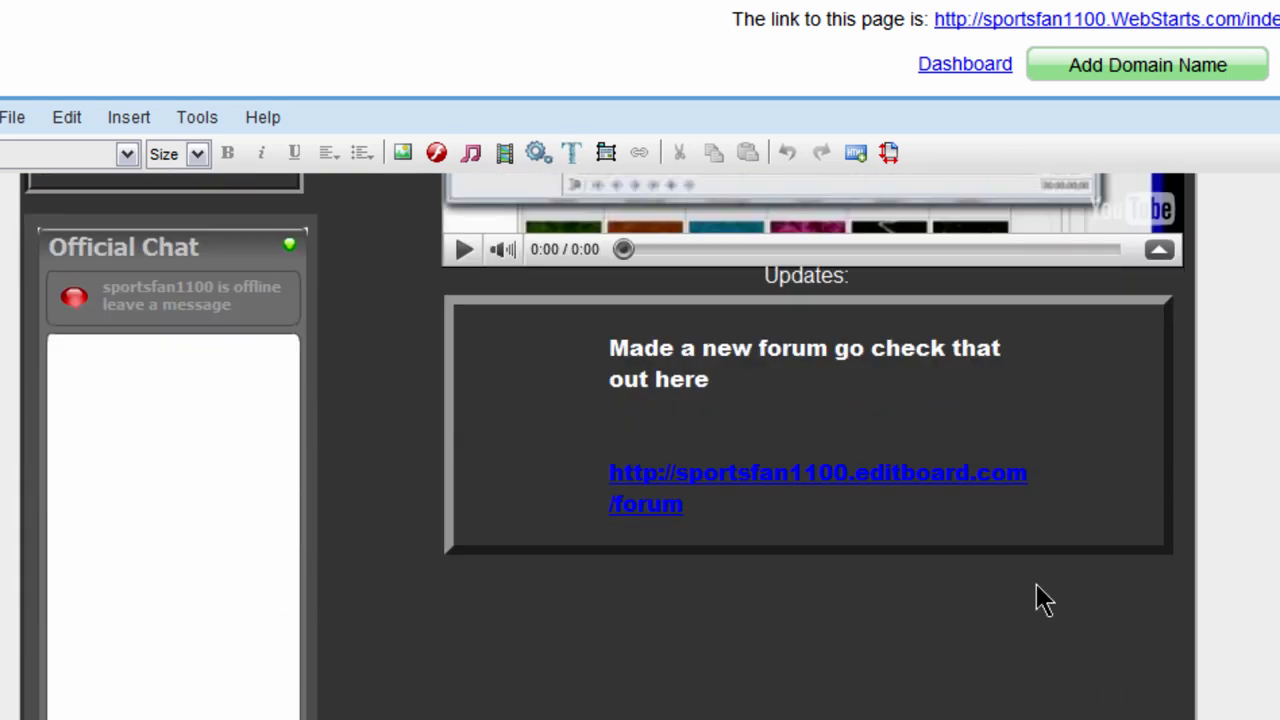
scroll(1020, 574, up, 4)
scroll(1020, 560, up, 4)
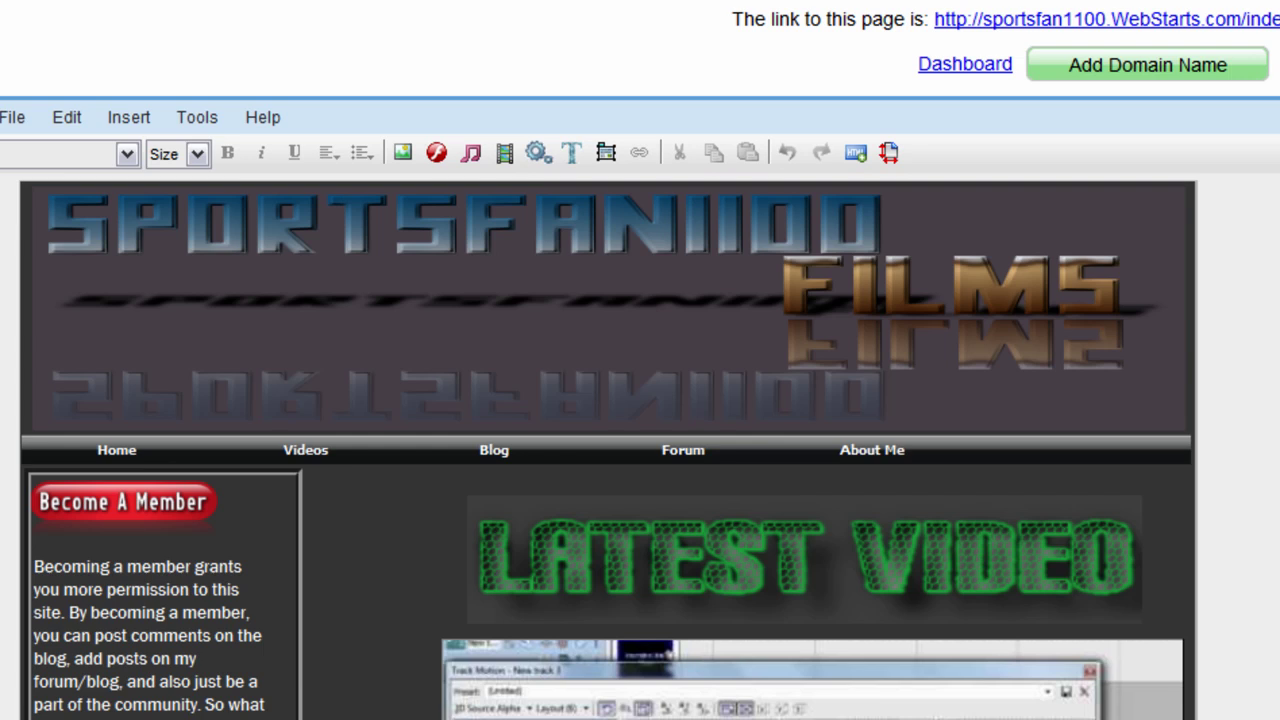
click(67, 117)
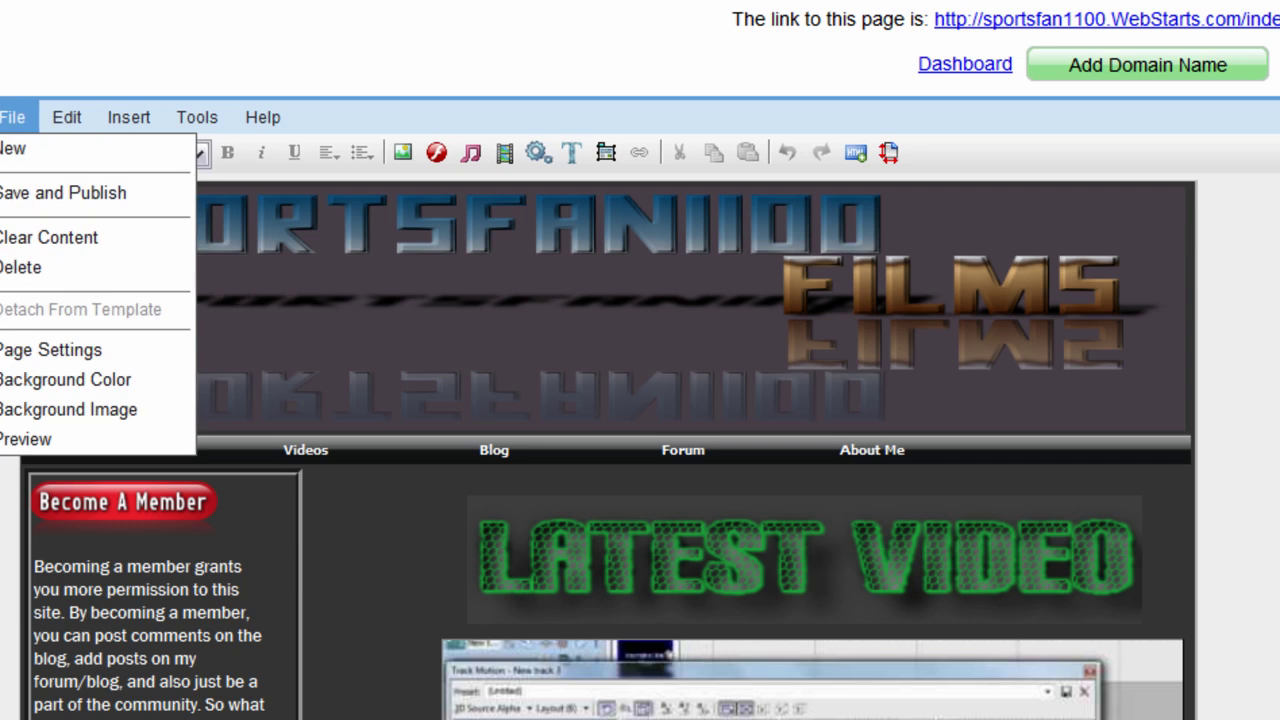
click(572, 152)
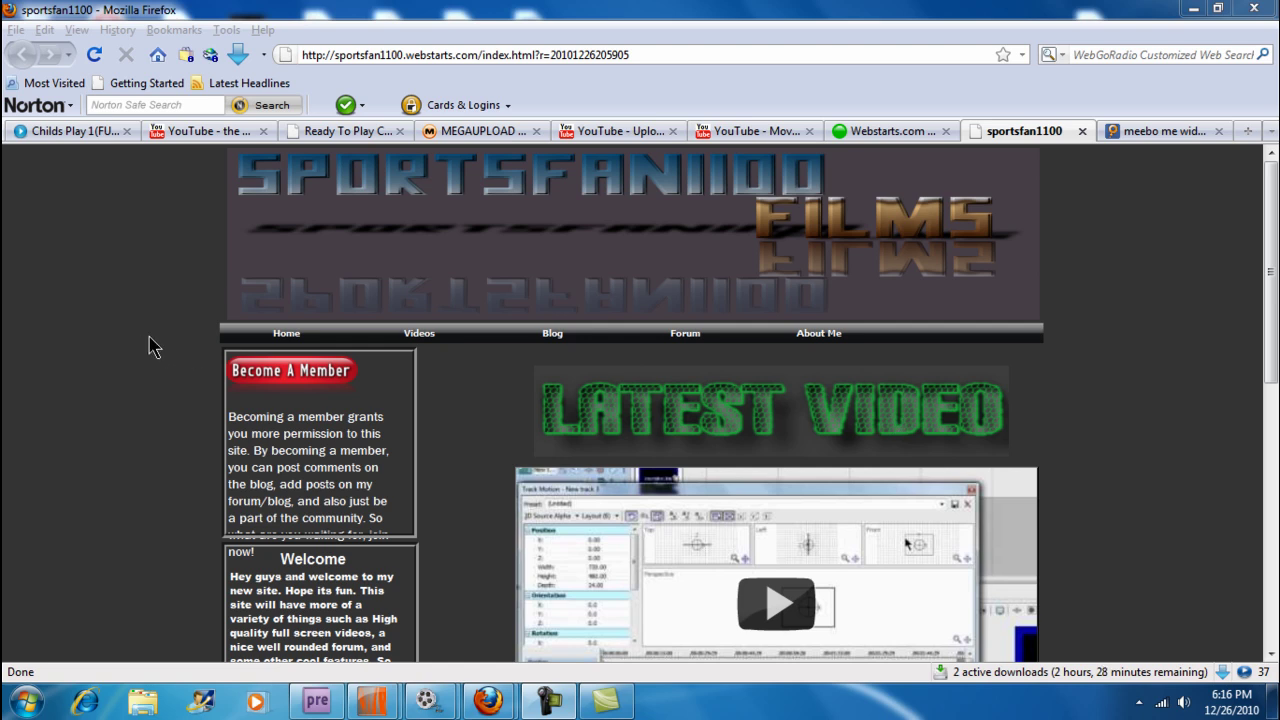
scroll(1189, 316, down, 10)
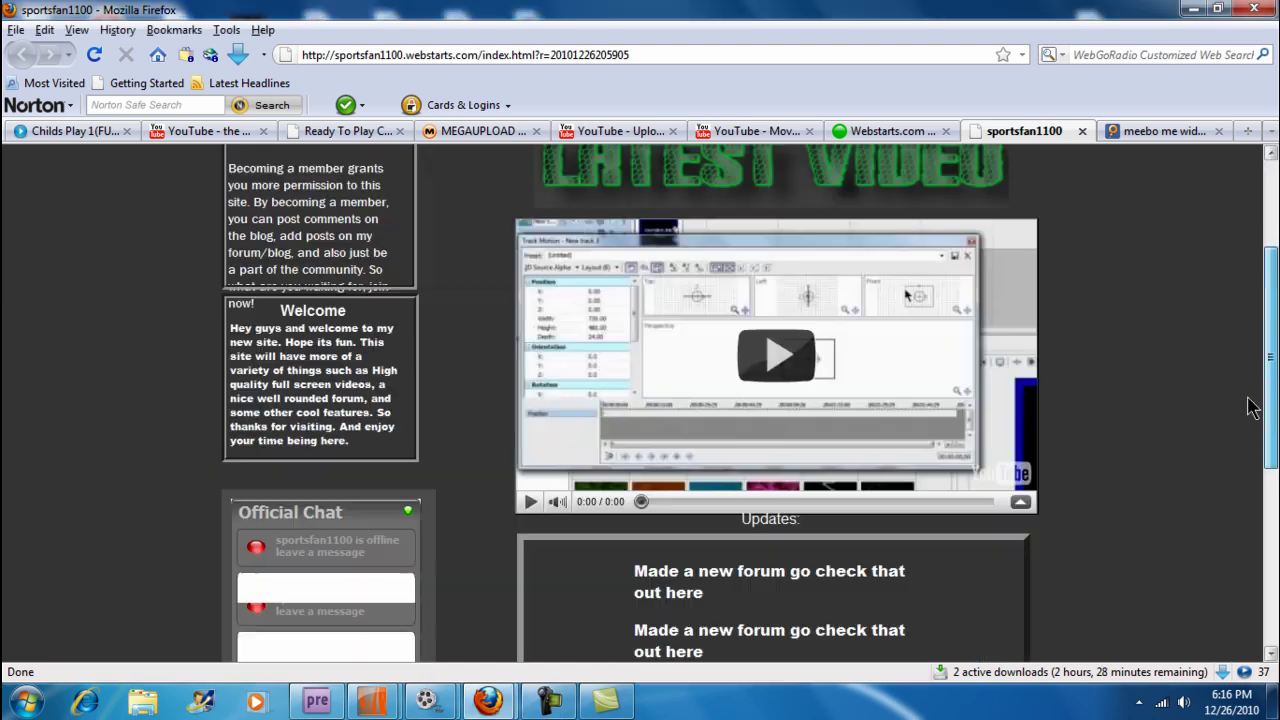
scroll(1189, 316, up, 8)
scroll(1189, 316, down, 8)
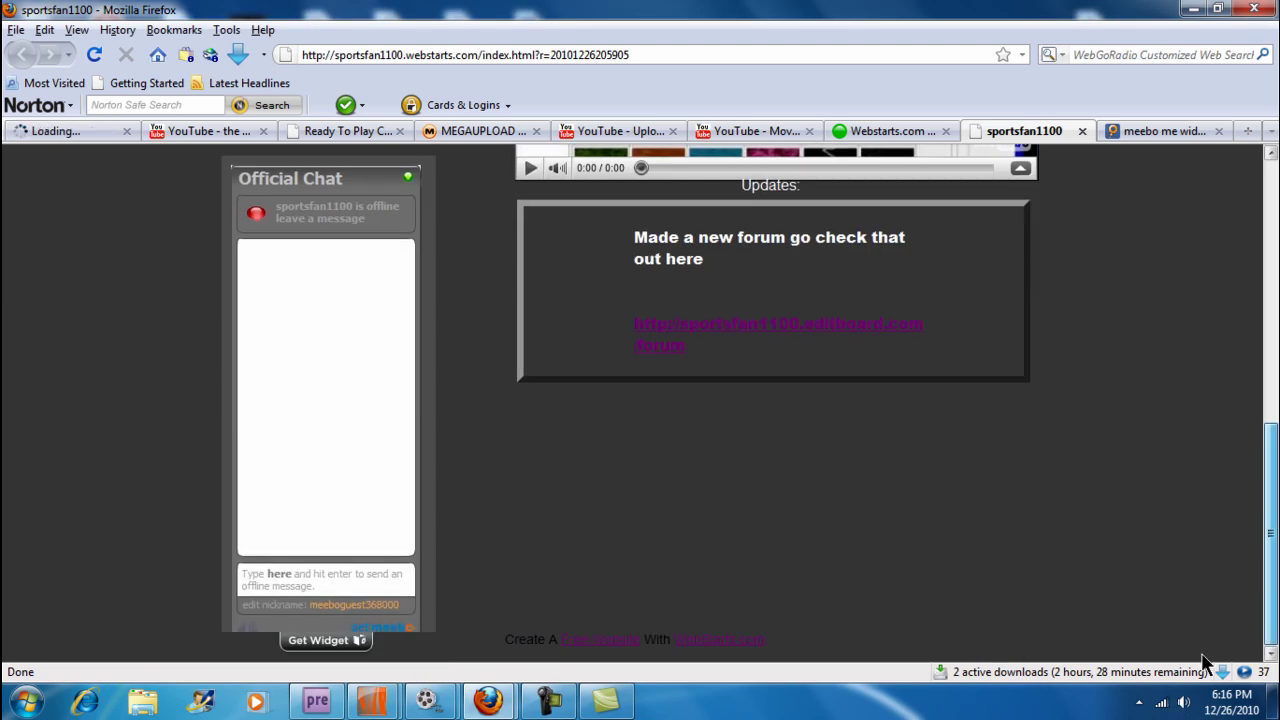
scroll(1144, 390, up, 10)
scroll(1260, 395, down, 2)
scroll(1260, 395, down, 10)
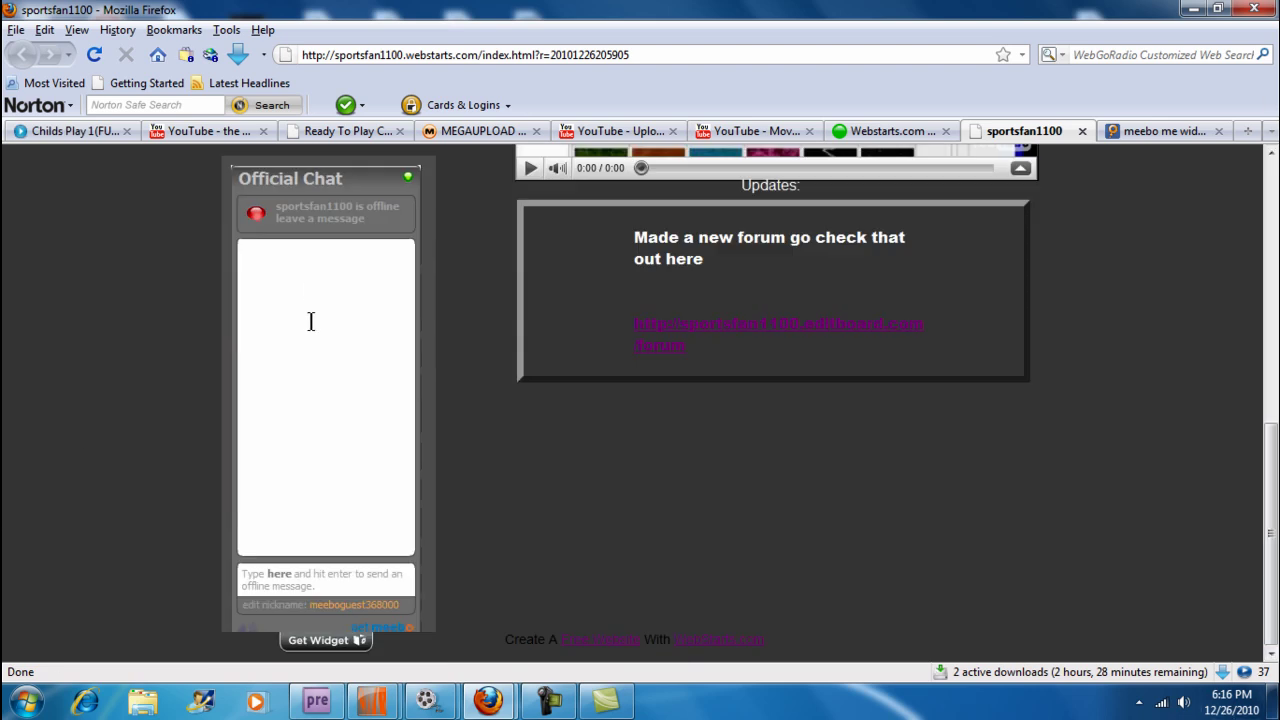
click(306, 576)
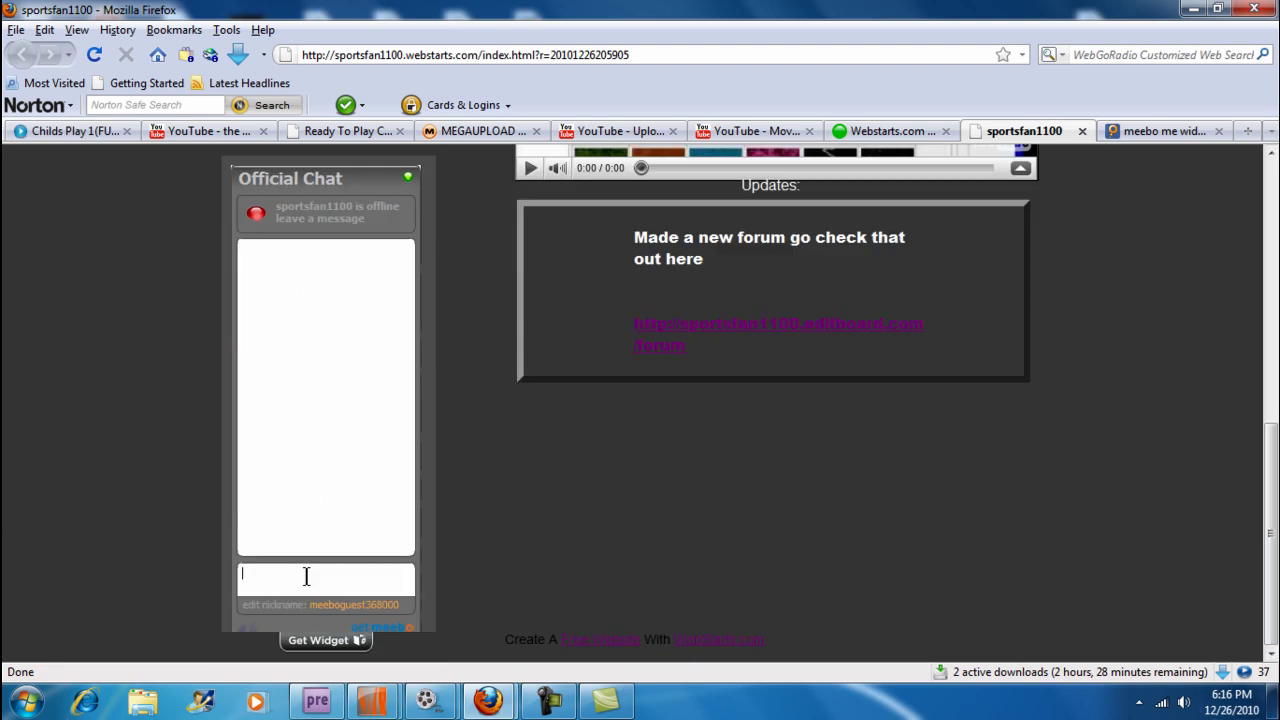
click(341, 453)
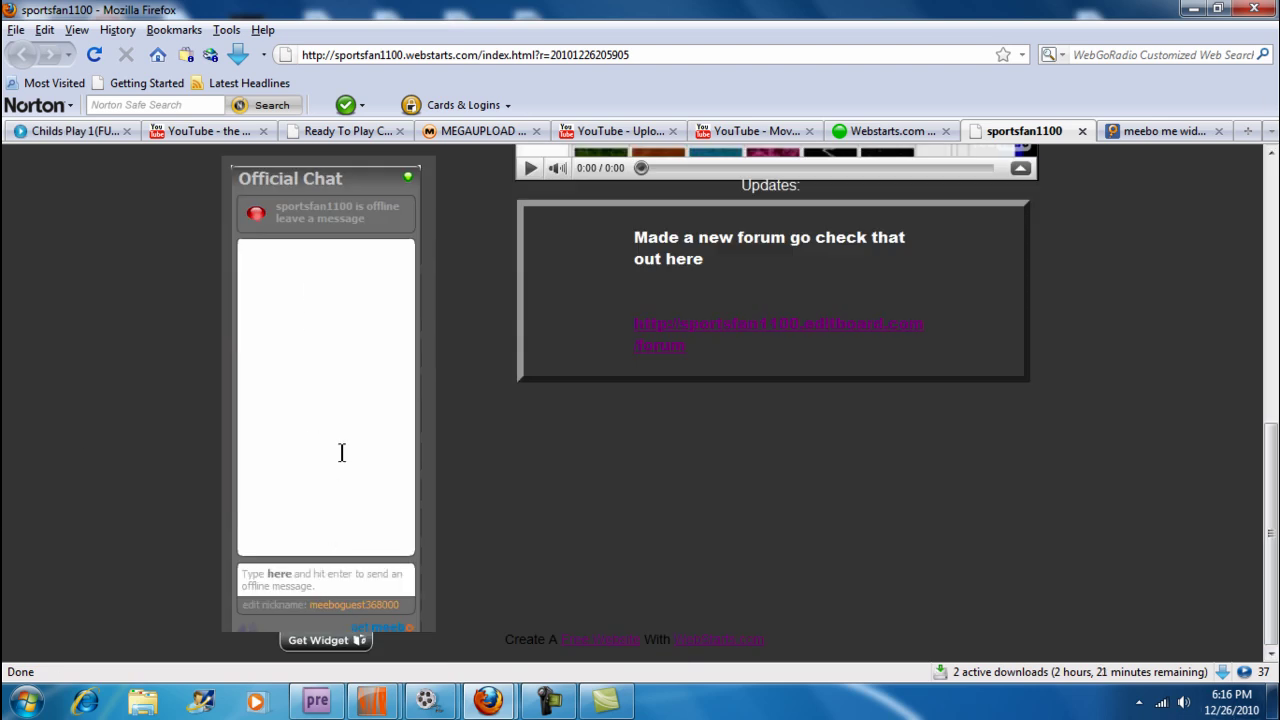
click(329, 586)
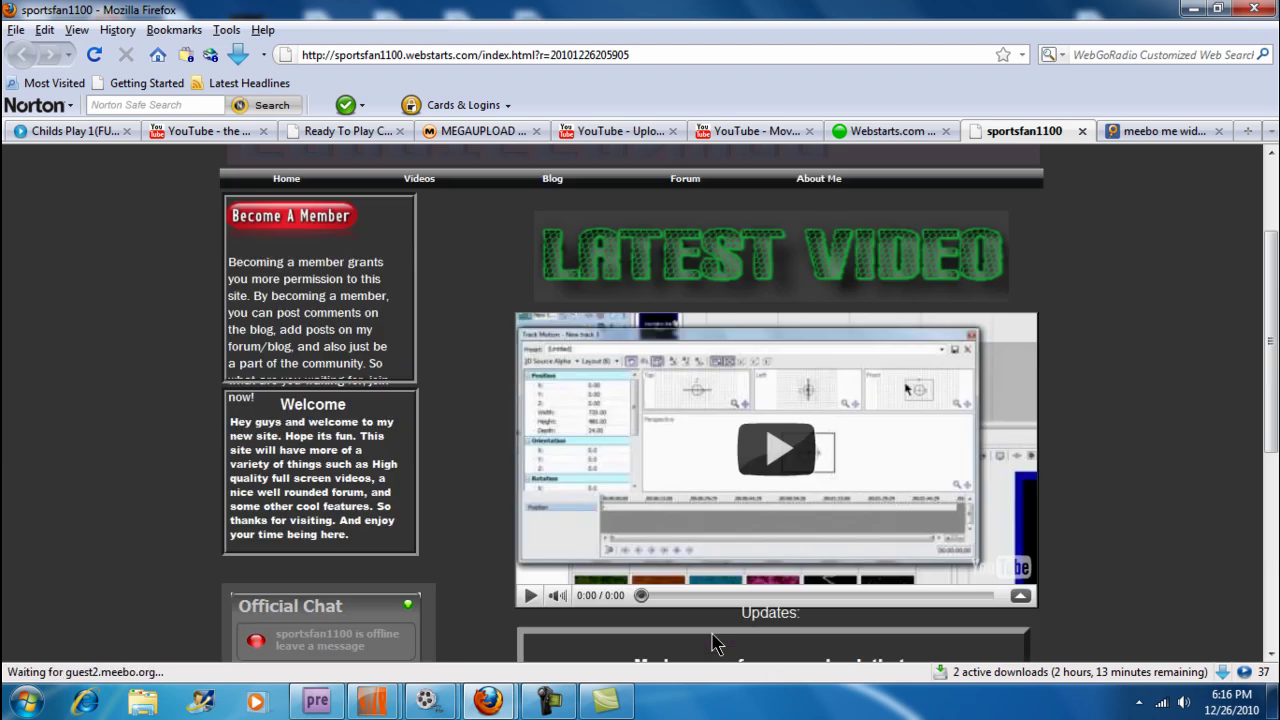
scroll(390, 605, up, 6)
scroll(340, 600, down, 4)
scroll(360, 640, down, 2)
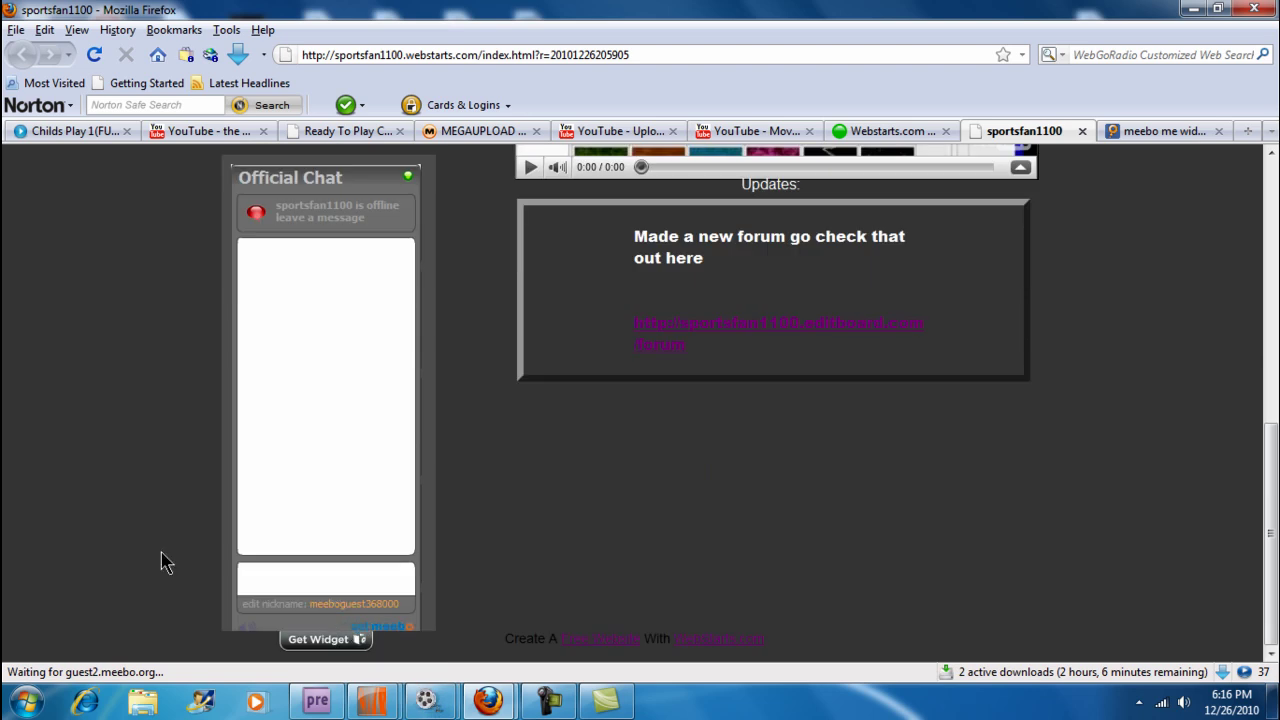
scroll(645, 537, up, 4)
scroll(645, 537, up, 7)
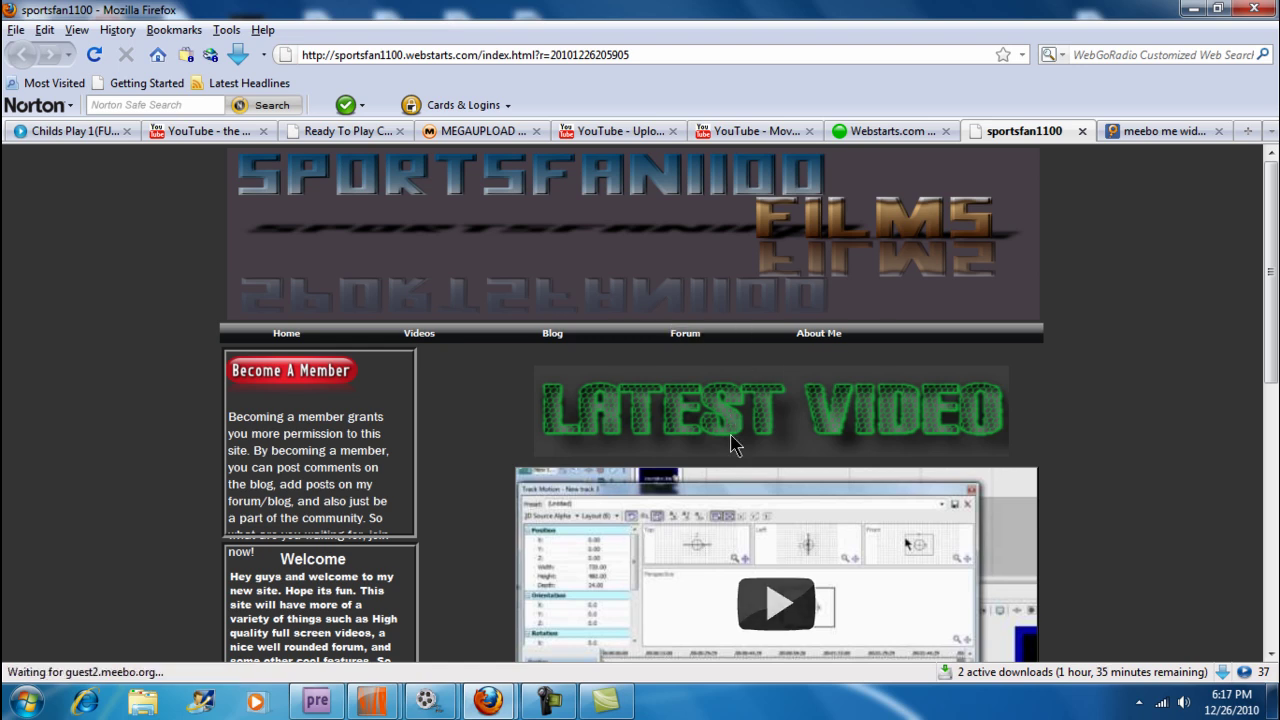
click(566, 337)
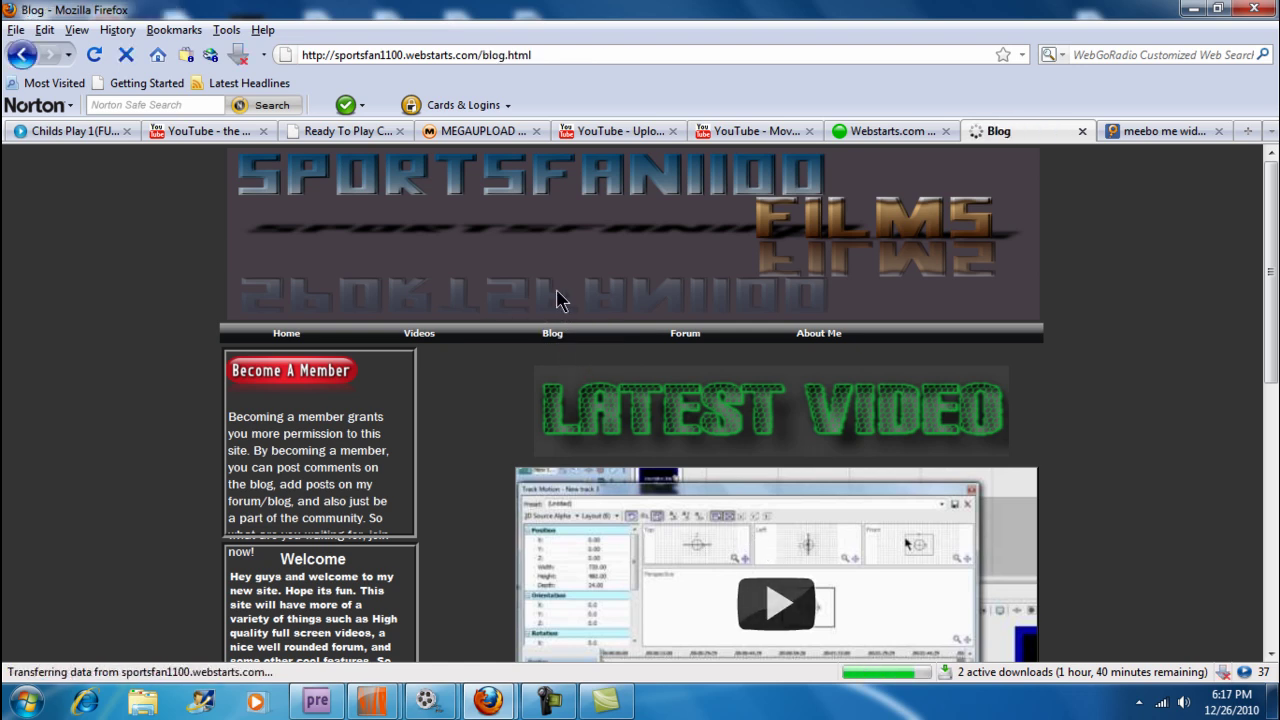
scroll(500, 545, down, 10)
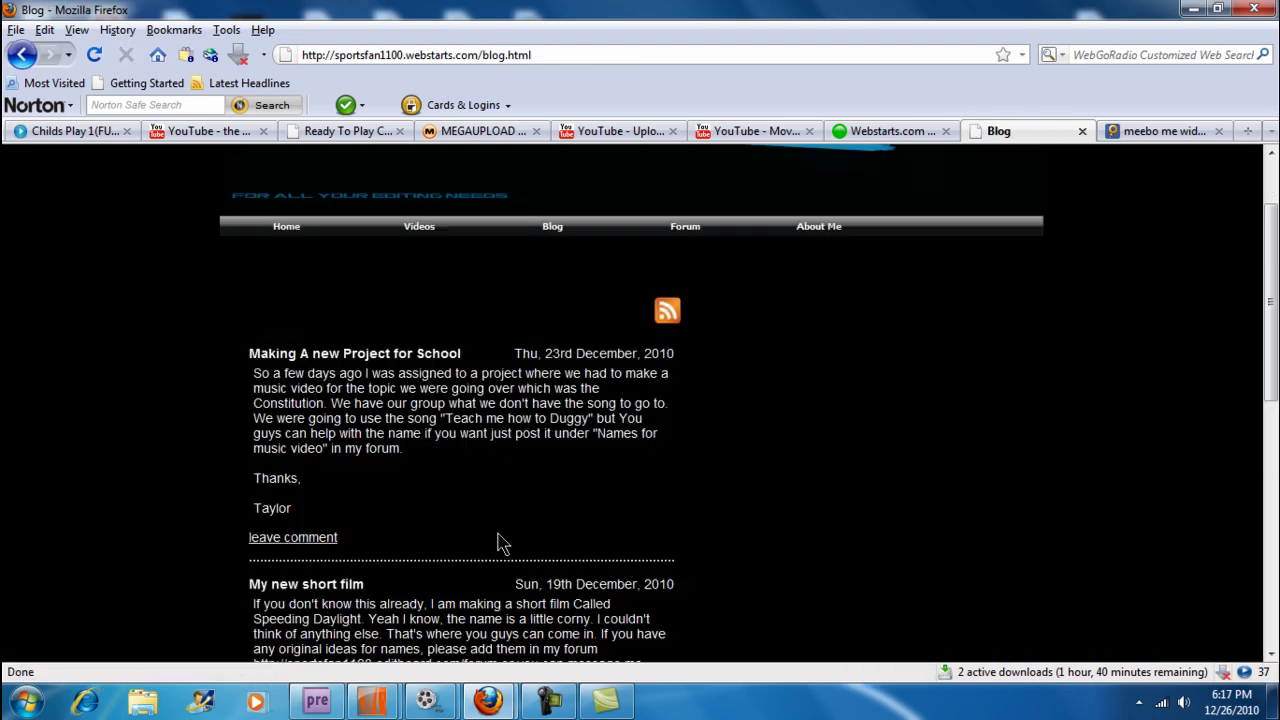
scroll(490, 537, up, 10)
scroll(554, 491, down, 8)
scroll(570, 595, up, 8)
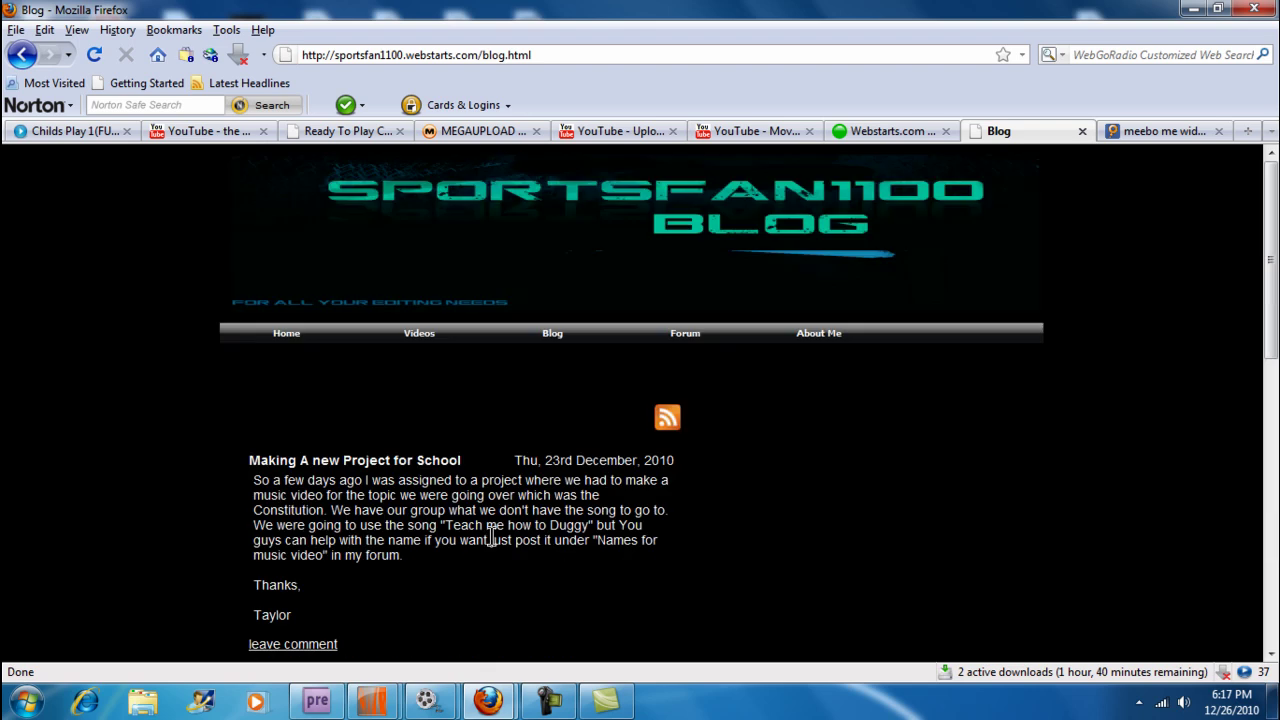
scroll(358, 648, down, 2)
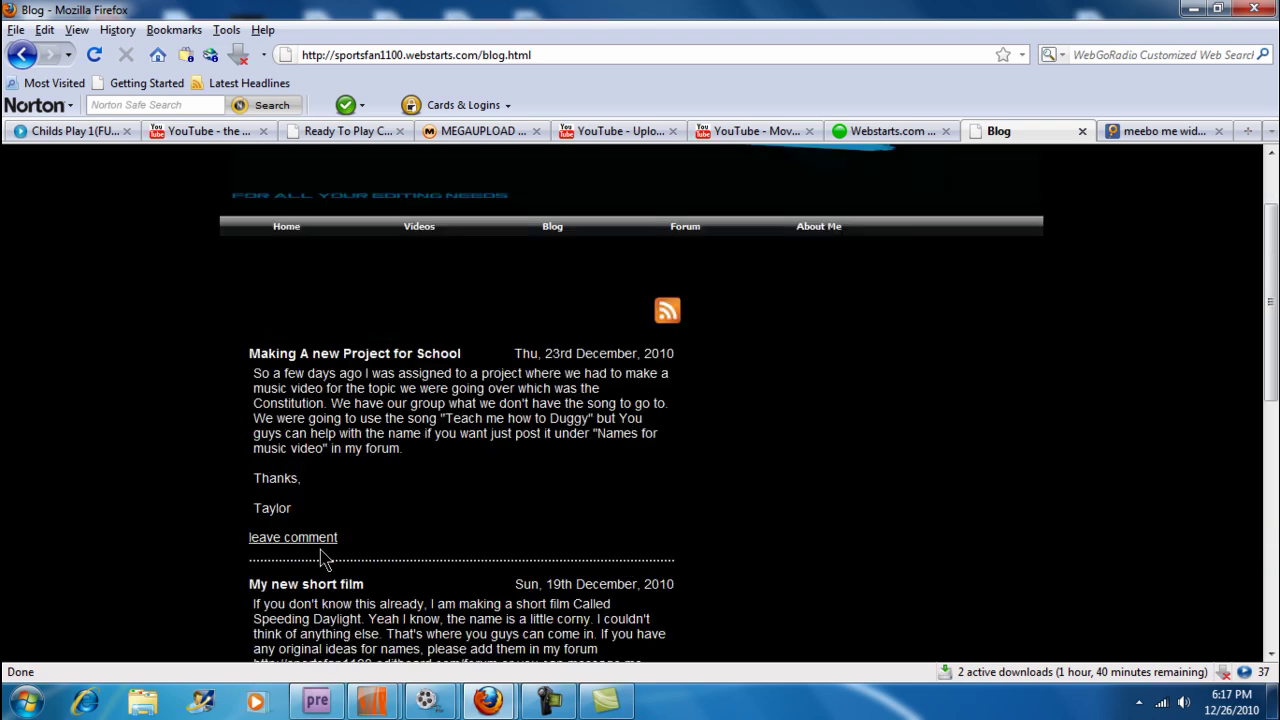
scroll(425, 575, down, 8)
scroll(435, 560, up, 10)
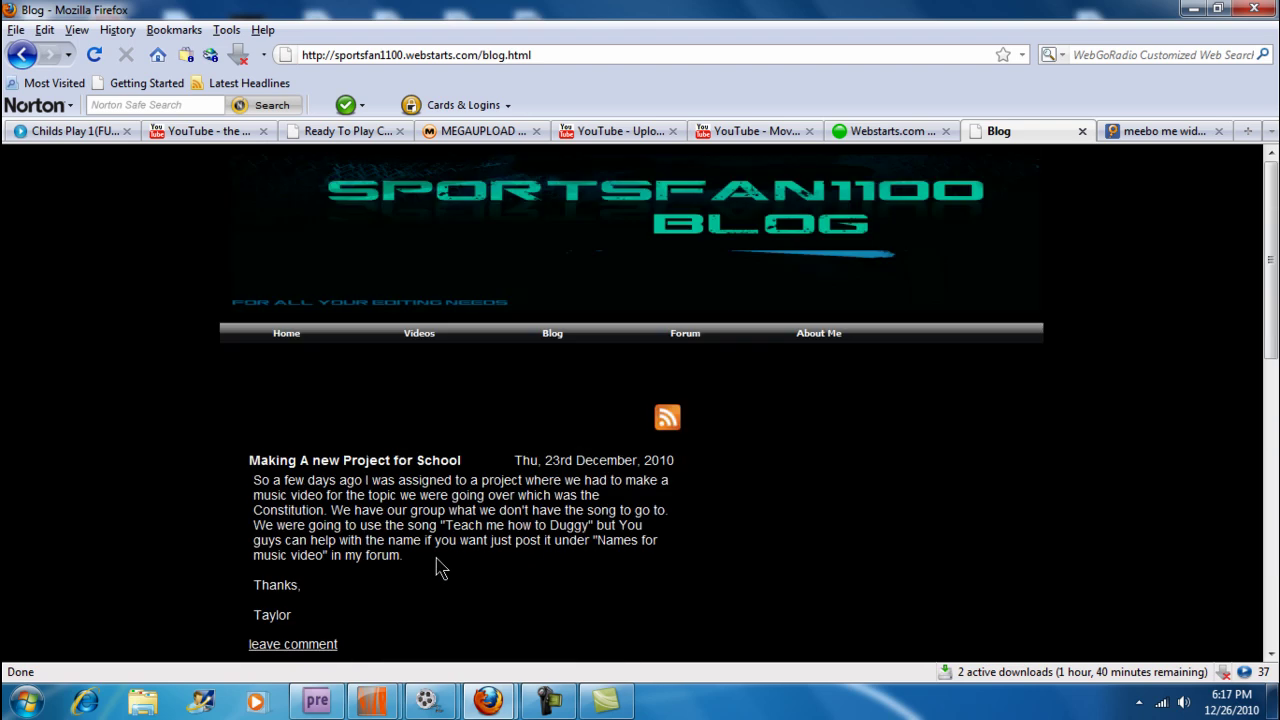
scroll(437, 566, down, 8)
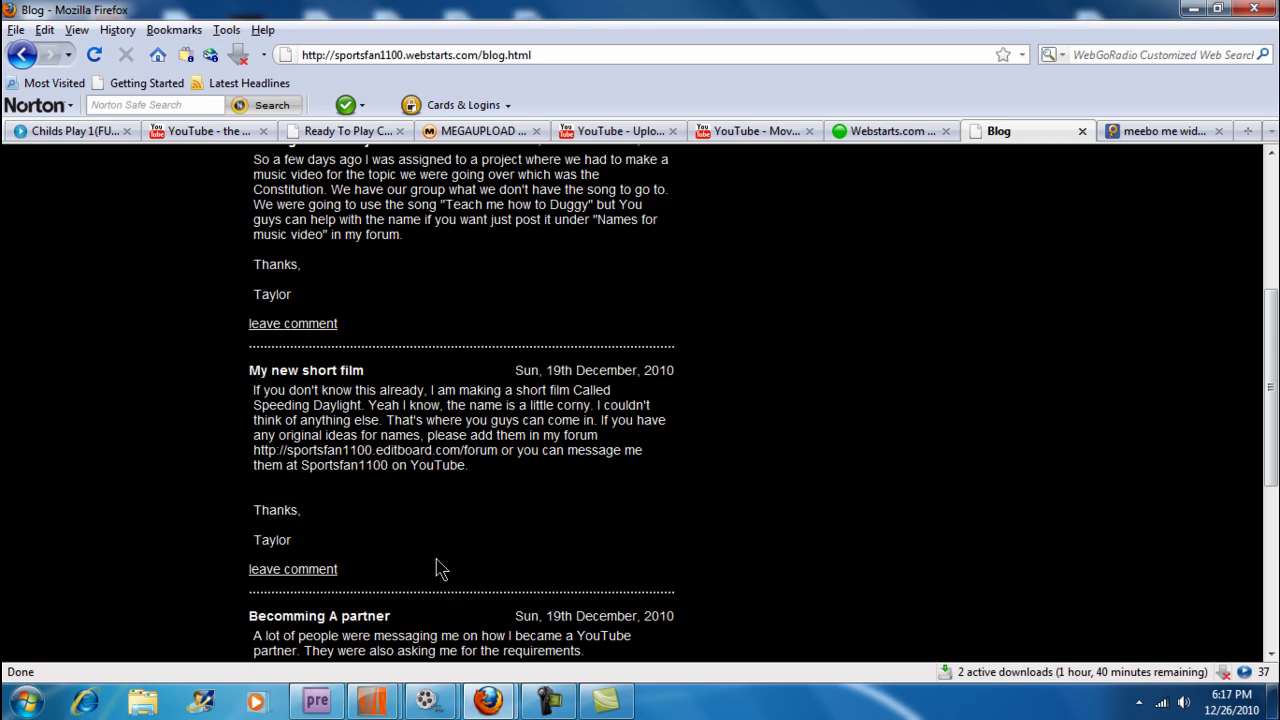
scroll(437, 566, up, 8)
scroll(400, 580, down, 4)
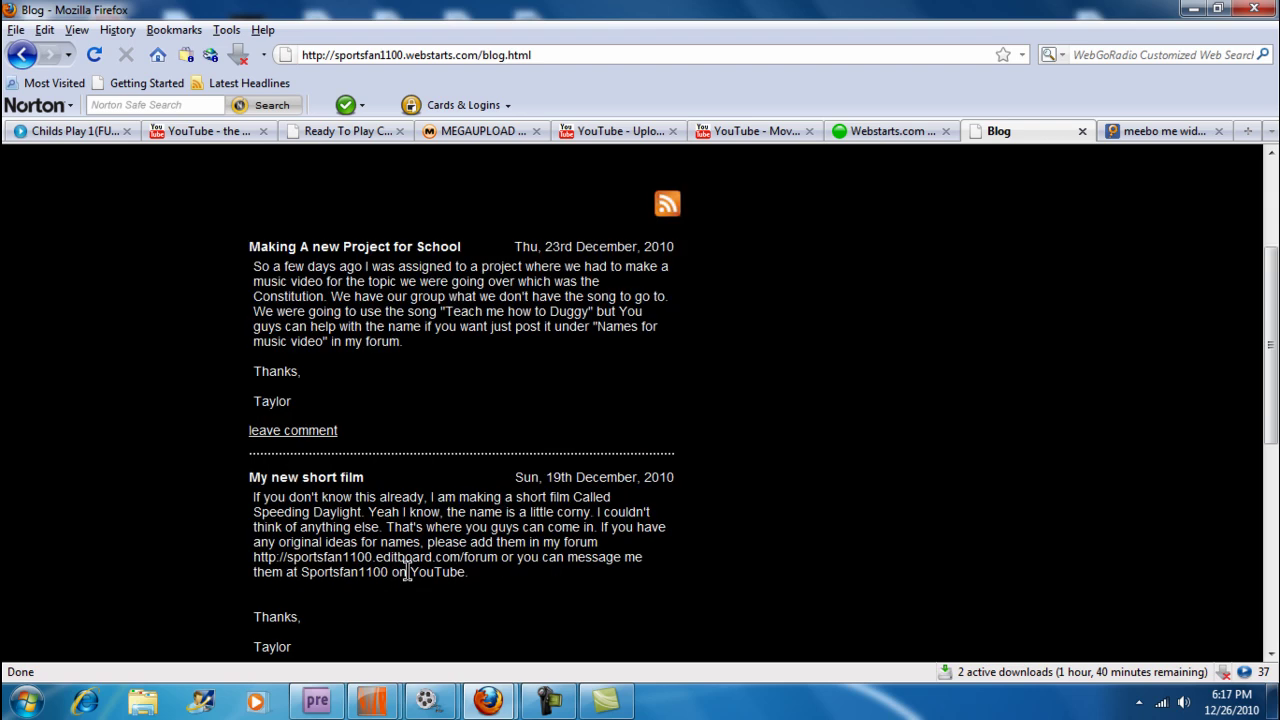
scroll(425, 571, up, 4)
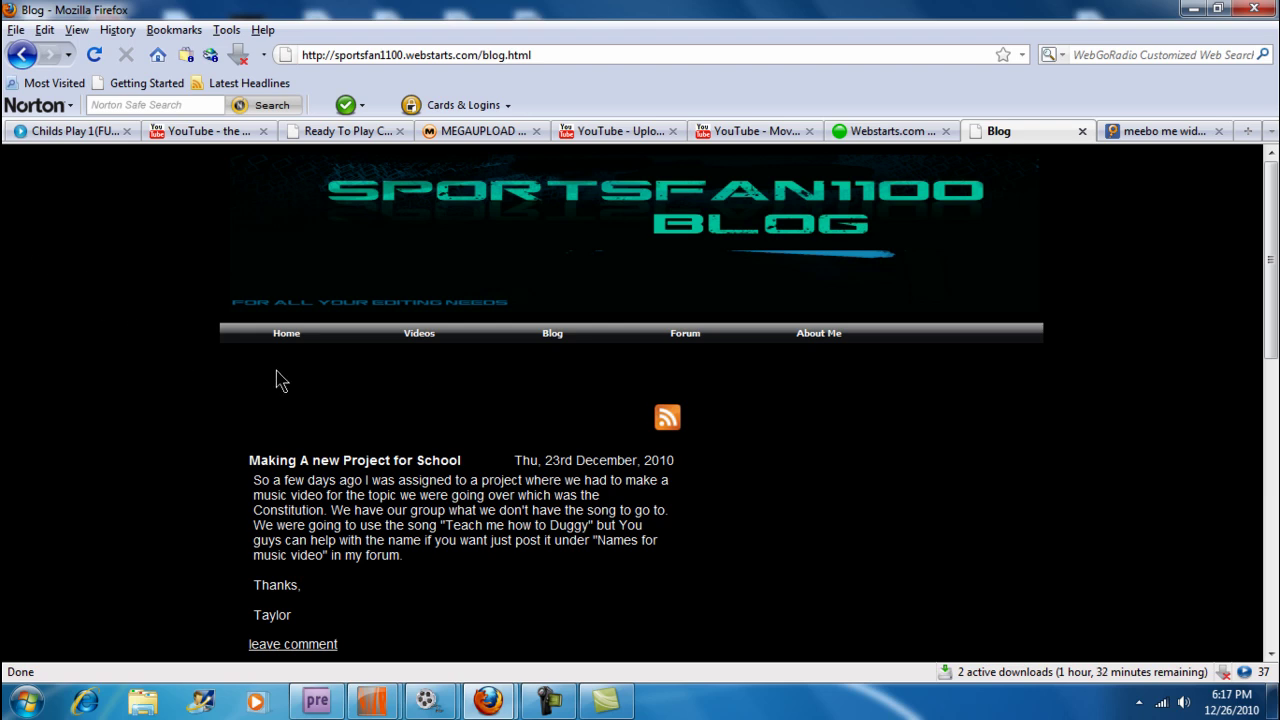
click(314, 348)
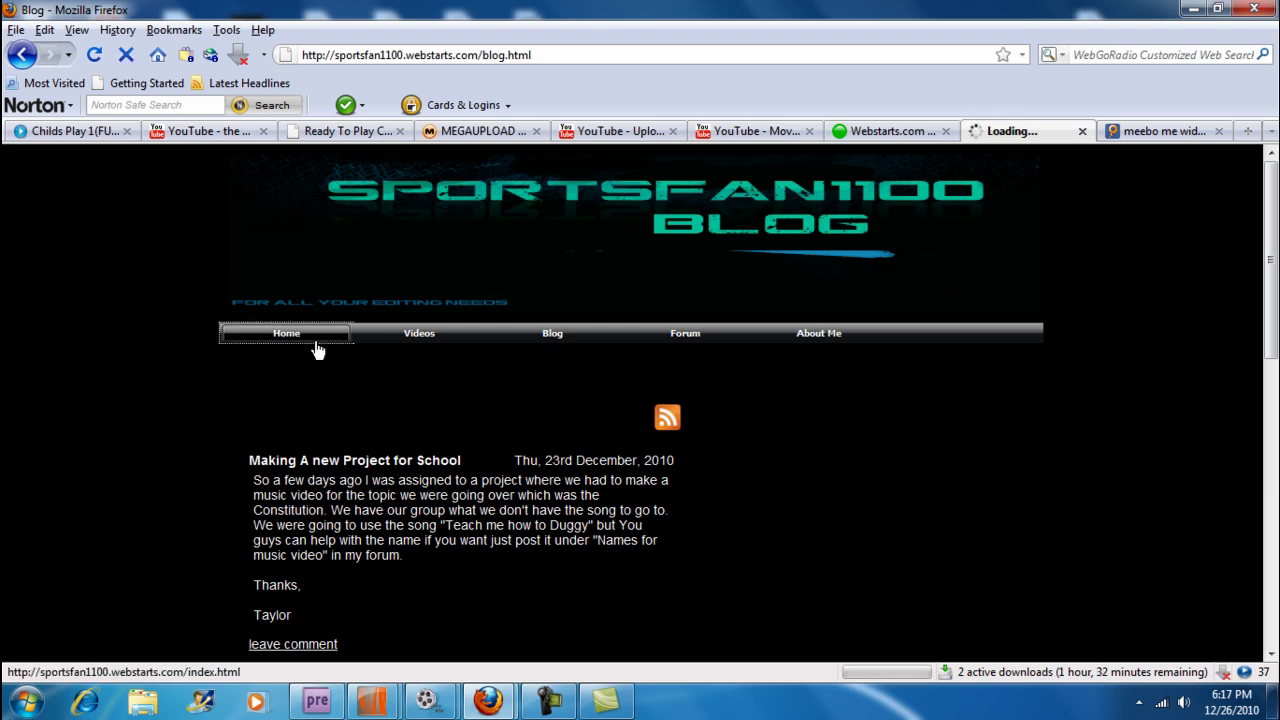